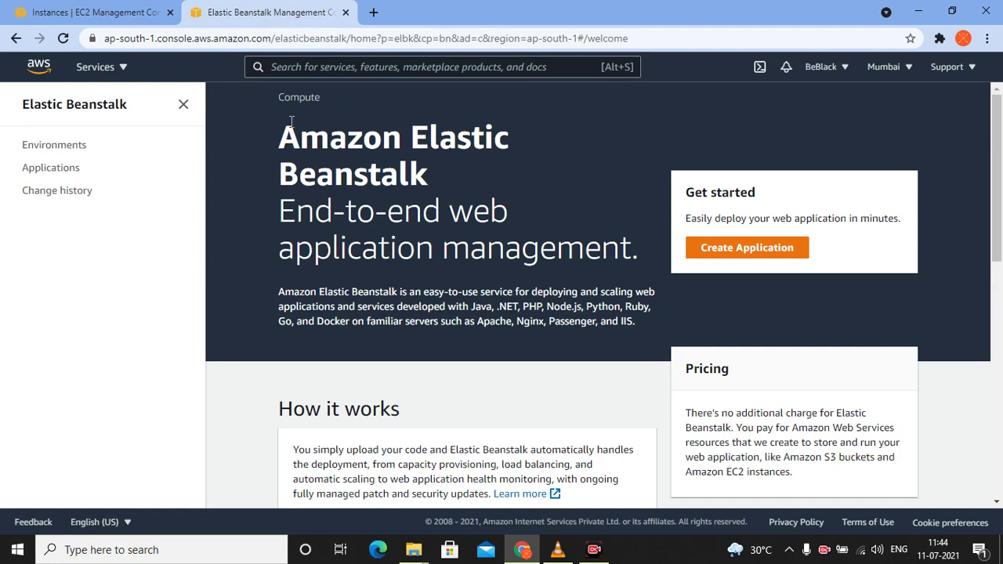
# Examine the running EC2 instance and its ID in the Instances list alongside the Elastic Beanstalk welcome page
pyautogui.moveTo(281, 127); pyautogui.dragTo(470, 189)
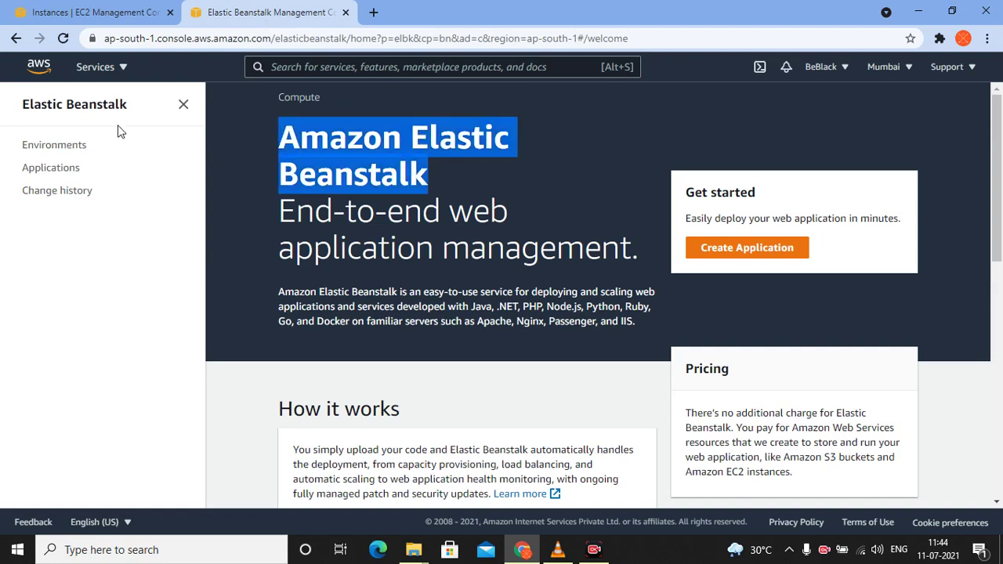
pyautogui.click(86, 13)
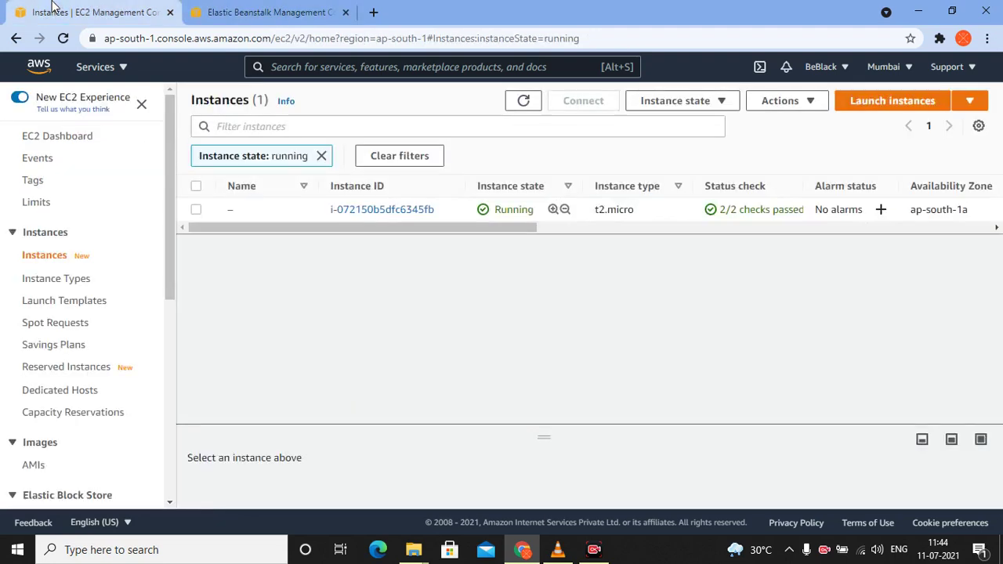
pyautogui.click(259, 126)
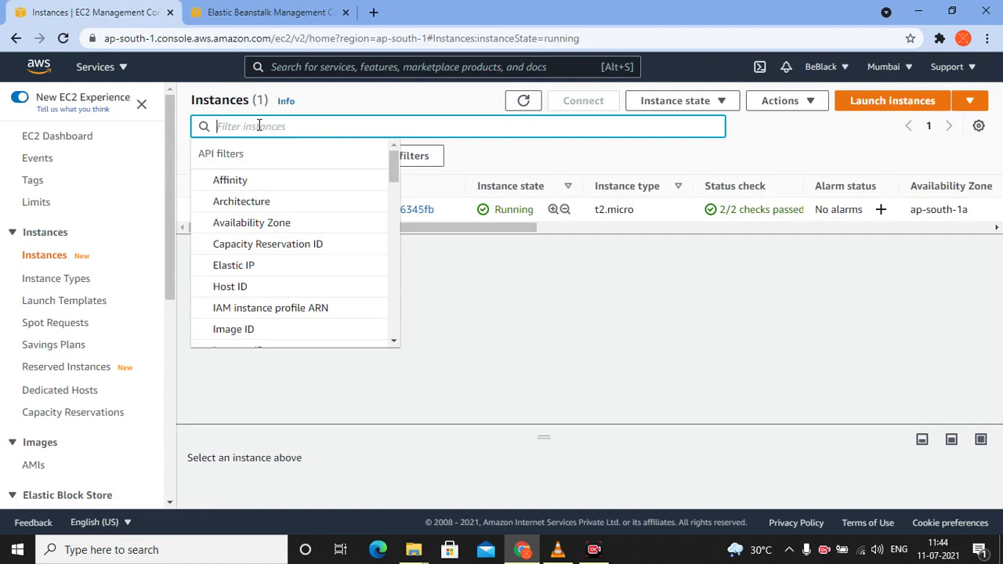
pyautogui.click(523, 102)
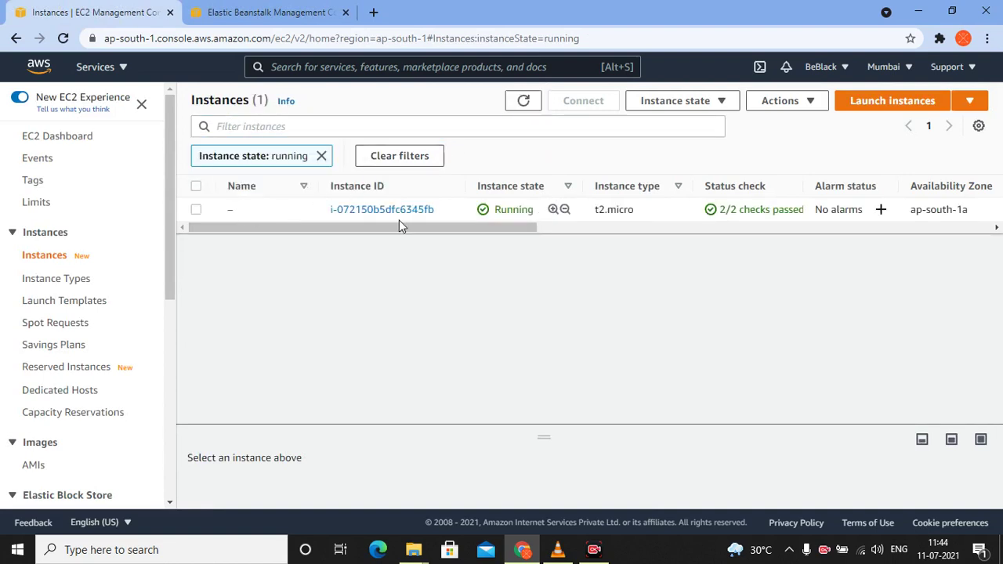
pyautogui.moveTo(454, 212); pyautogui.dragTo(306, 213)
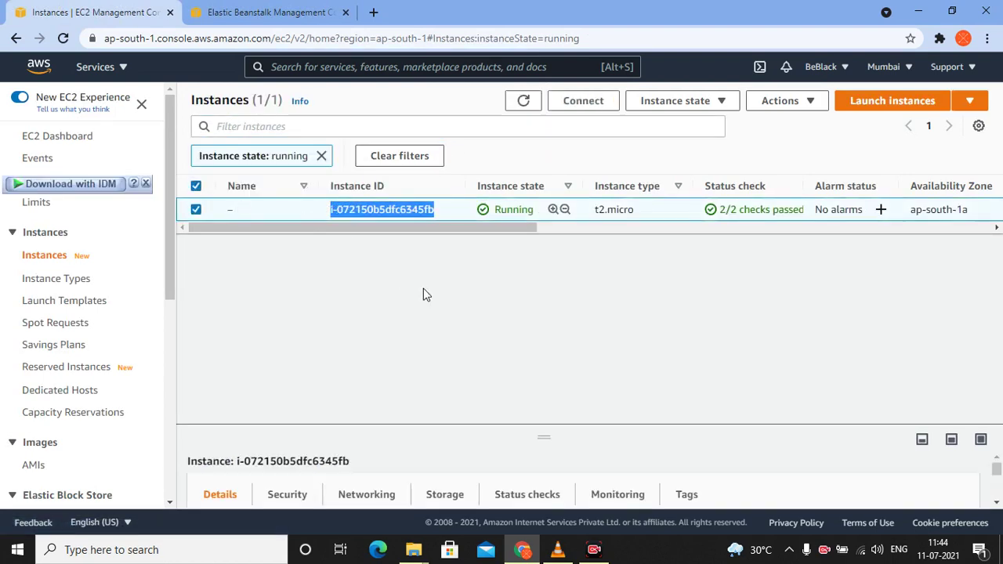
pyautogui.click(424, 288)
pyautogui.click(270, 12)
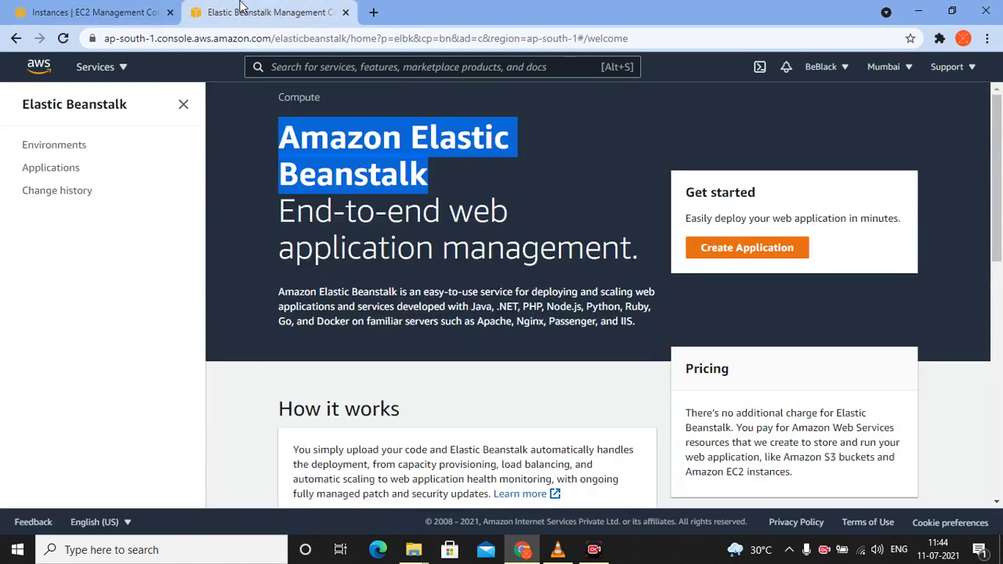
pyautogui.click(128, 9)
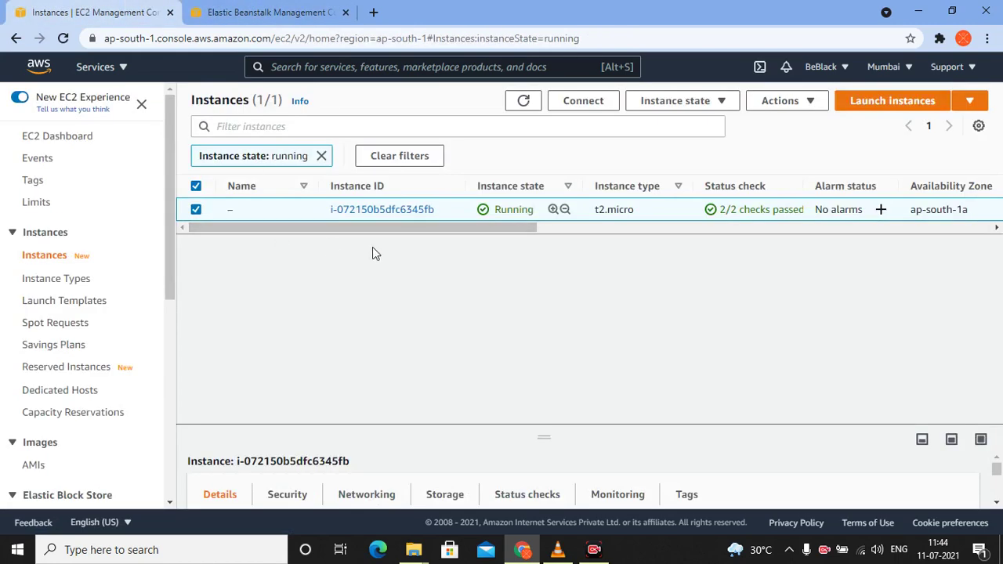
# Look through the AWS services list for EC2 under Compute and S3 under Storage
pyautogui.click(92, 67)
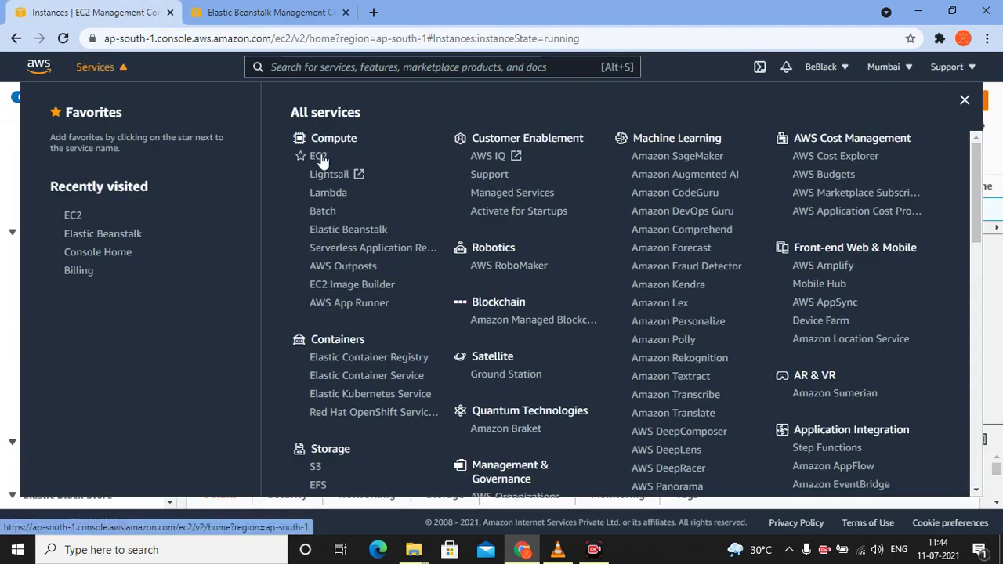
pyautogui.moveTo(341, 154); pyautogui.dragTo(303, 161)
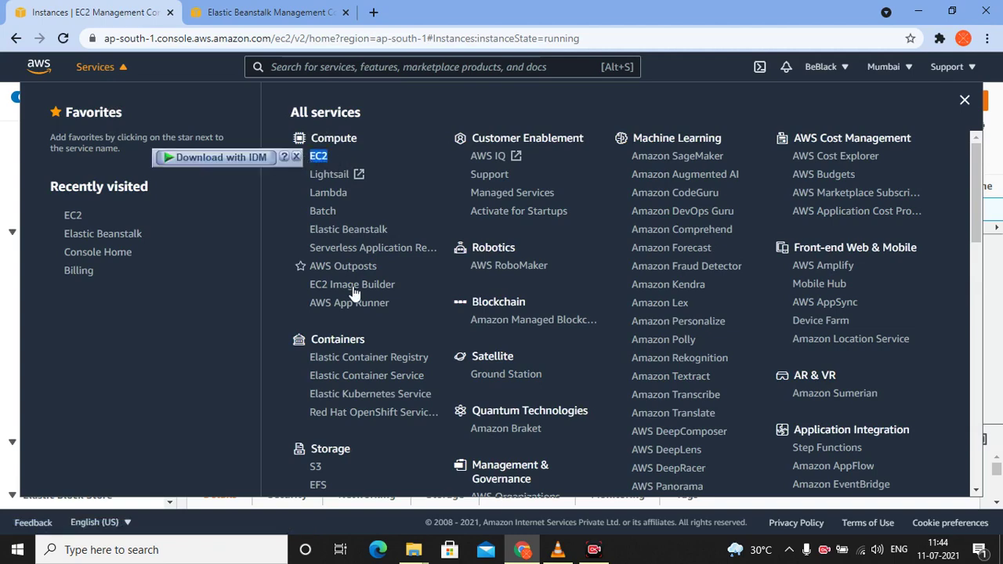
pyautogui.scroll(-1, 336, 401)
pyautogui.scroll(-1, 335, 401)
pyautogui.doubleClick(330, 380)
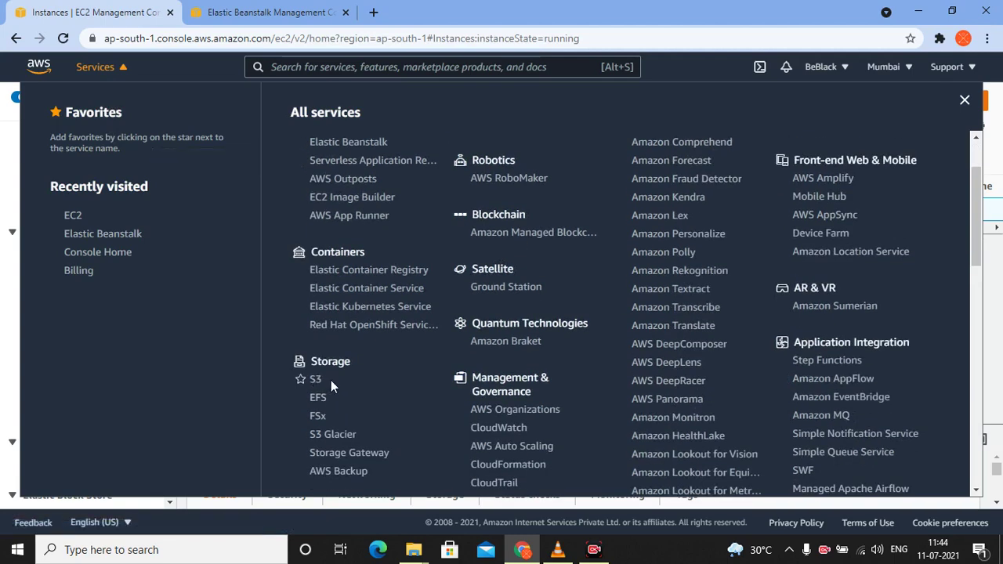
pyautogui.scroll(2, 361, 274)
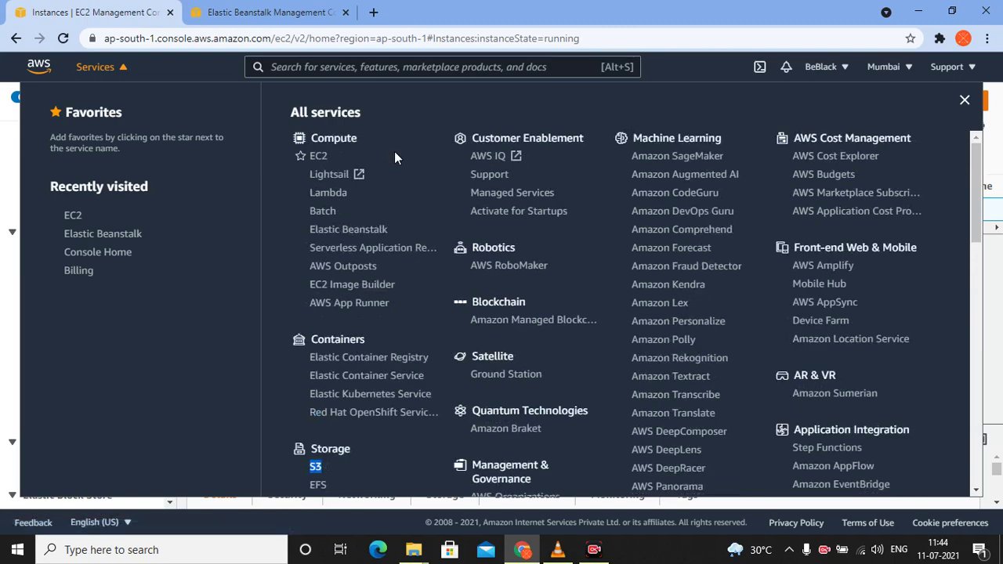
# View the running instances from the EC2 dashboard and compare them with the Elastic Beanstalk welcome page
pyautogui.click(79, 221)
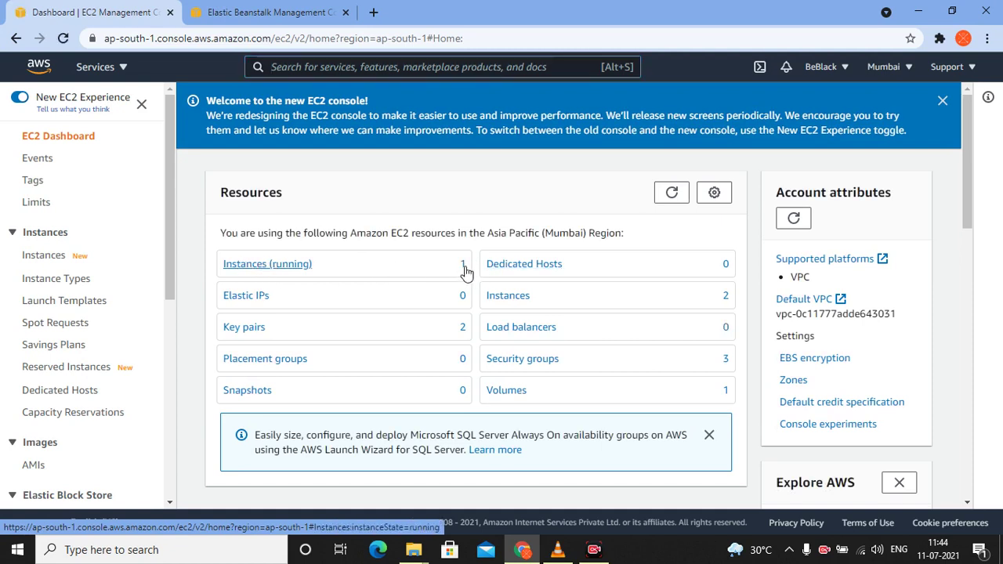
pyautogui.click(298, 273)
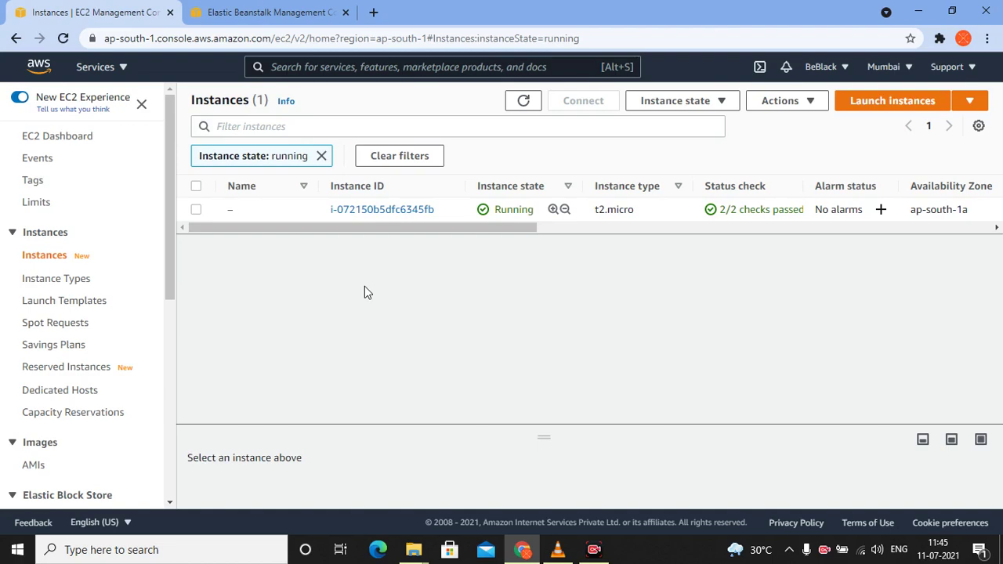
pyautogui.click(276, 9)
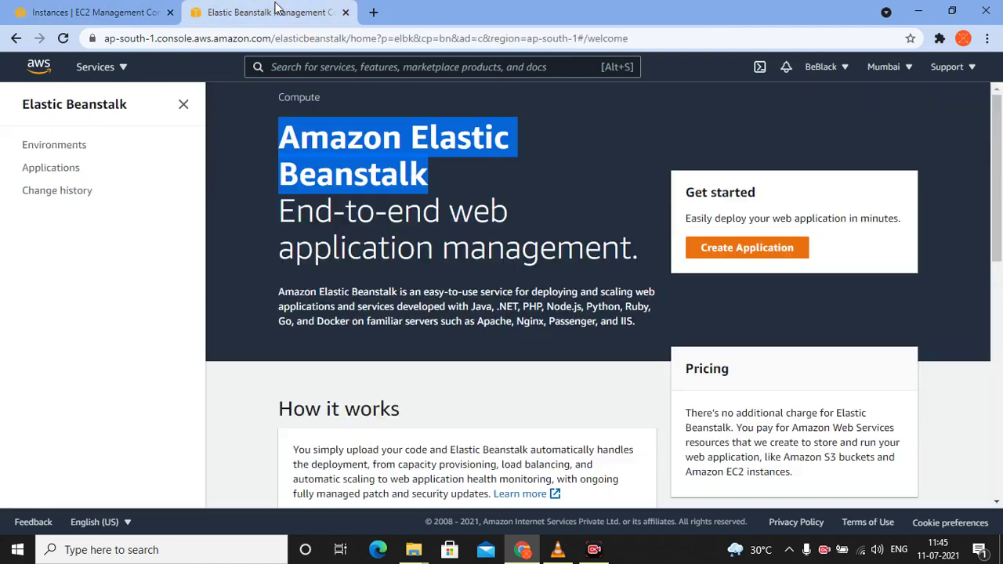
pyautogui.click(127, 9)
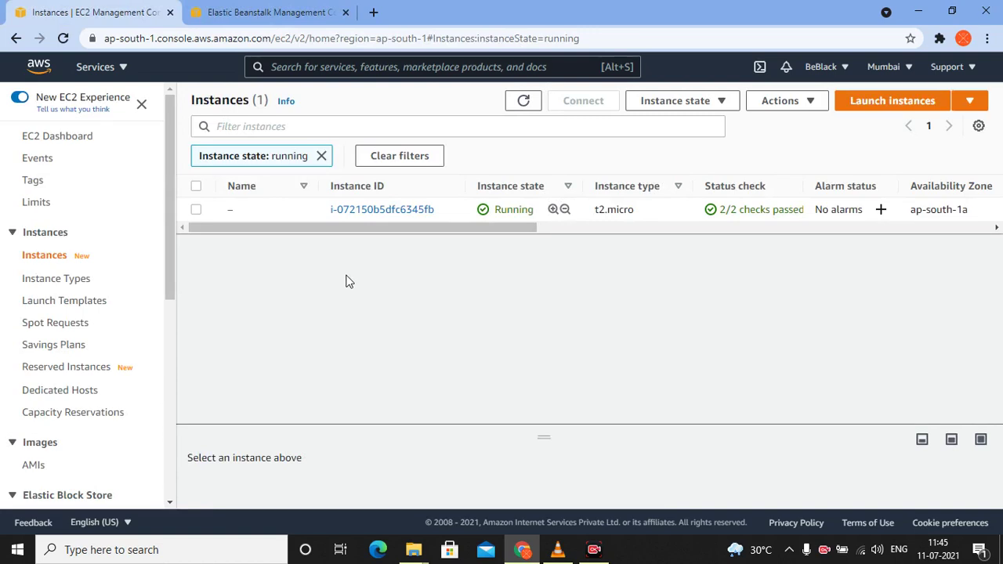
# Open Elastic Beanstalk from the Compute services and start a new web application named ImageEditor
pyautogui.click(254, 9)
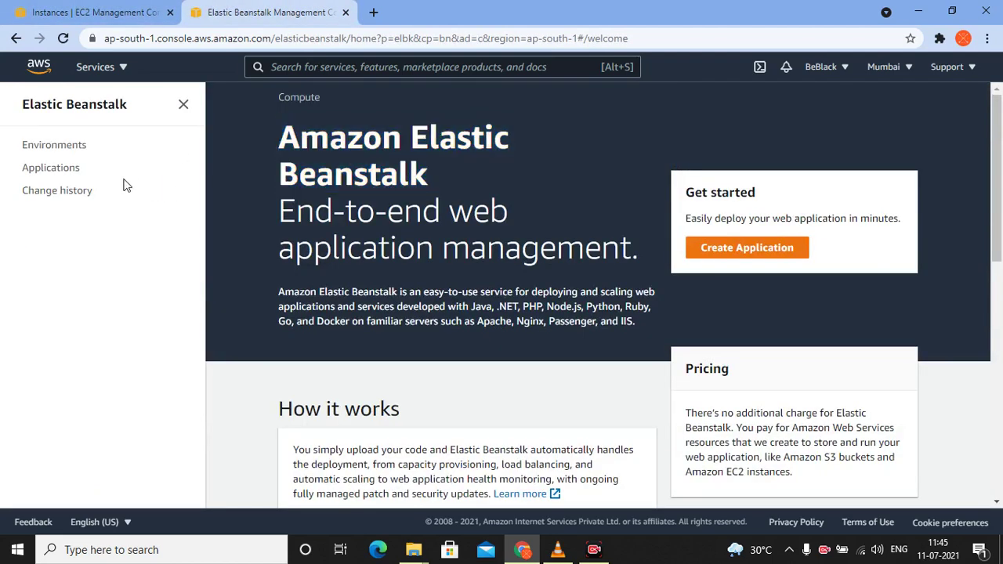
pyautogui.click(124, 69)
pyautogui.click(354, 232)
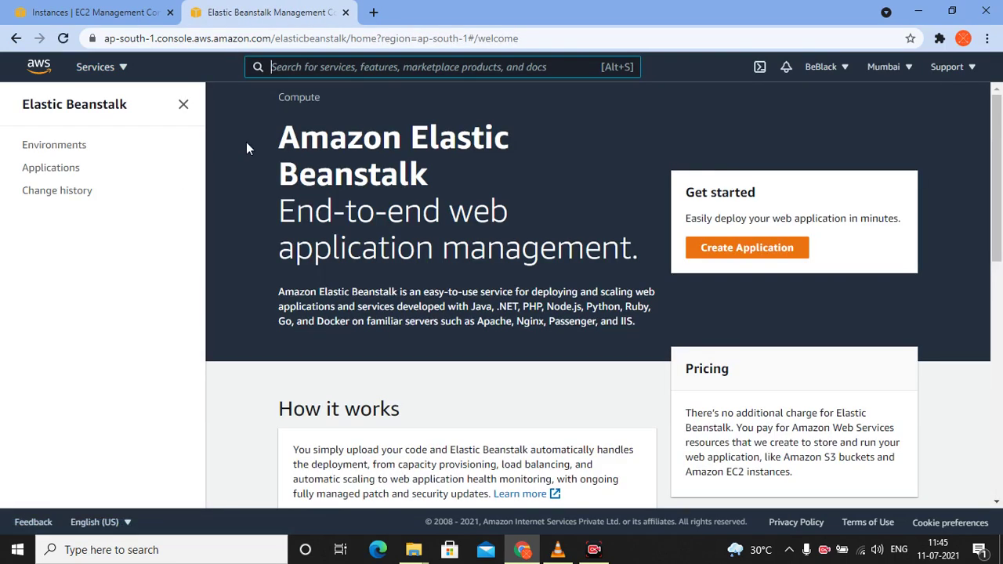
pyautogui.click(717, 262)
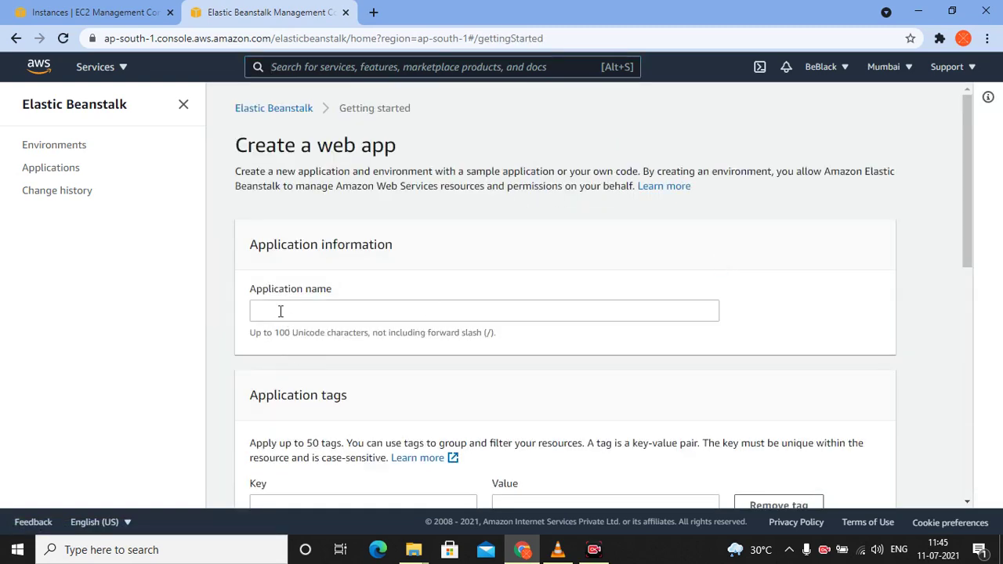
pyautogui.click(281, 311)
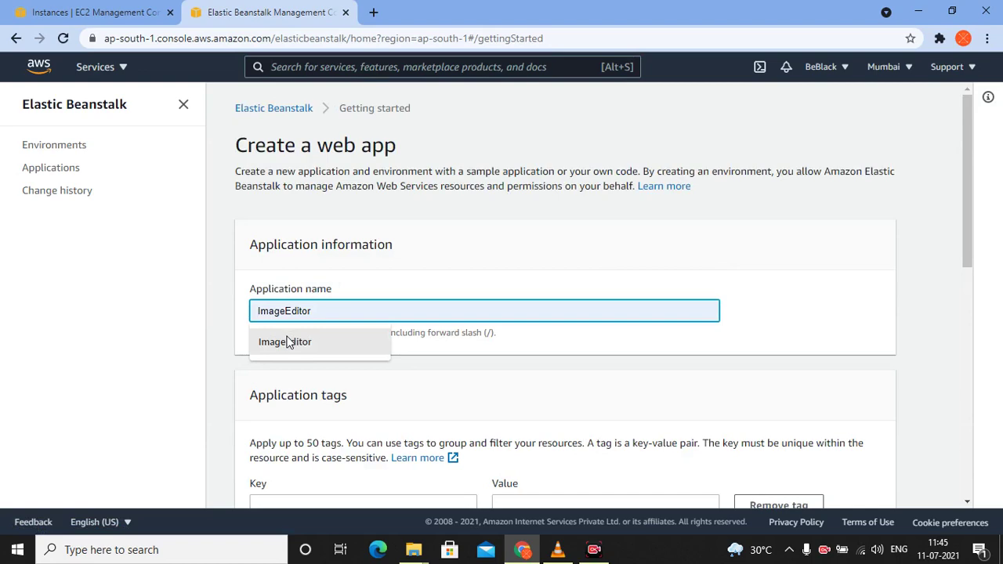
pyautogui.click(286, 342)
# Choose Tomcat as the platform for the new web application
pyautogui.scroll(-1, 287, 336)
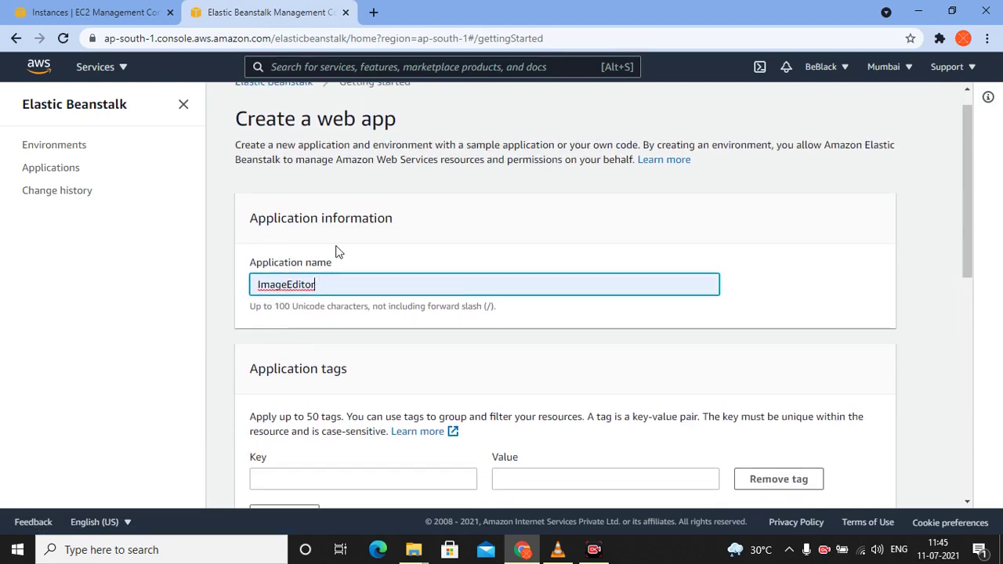
pyautogui.scroll(-3, 337, 246)
pyautogui.scroll(-1, 348, 396)
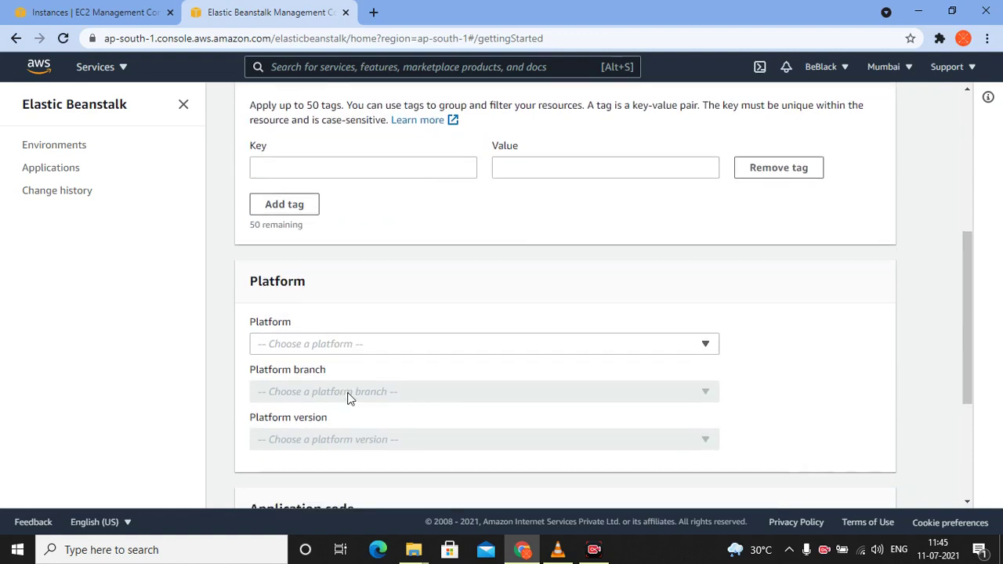
pyautogui.scroll(3, 347, 397)
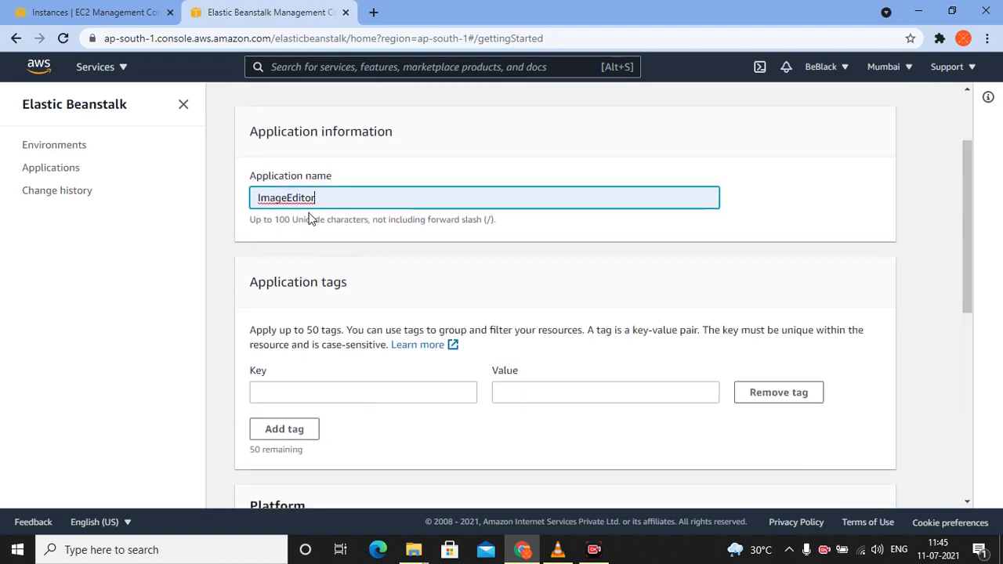
pyautogui.scroll(-3, 309, 220)
pyautogui.click(307, 341)
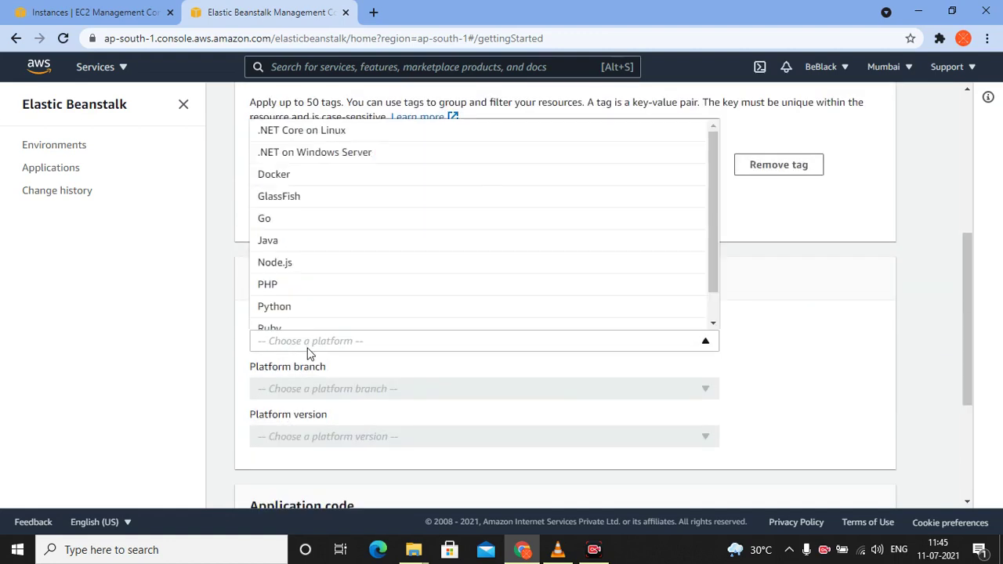
pyautogui.scroll(-1, 296, 330)
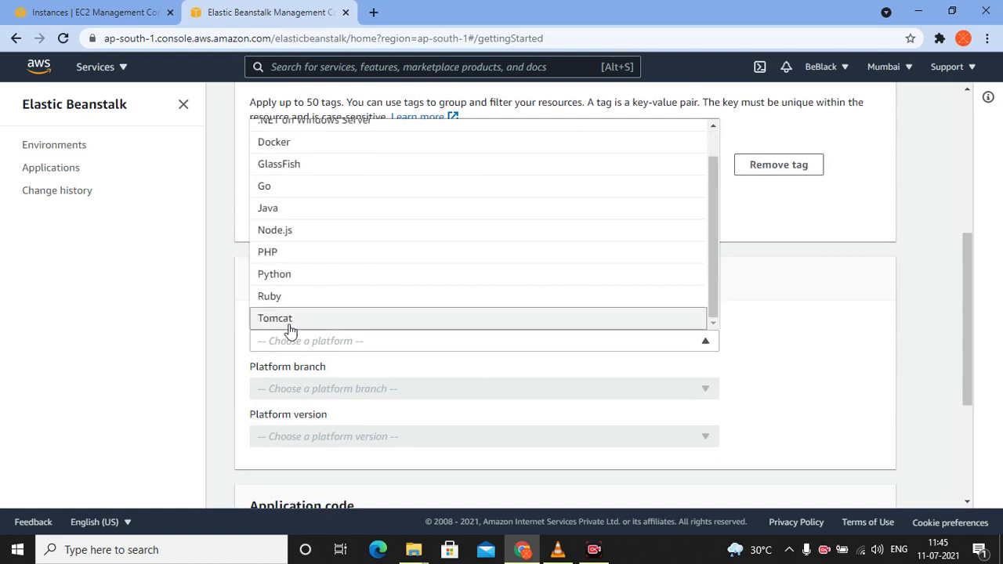
pyautogui.click(290, 332)
# Set the application code to Sample application and create the application
pyautogui.scroll(-1, 290, 330)
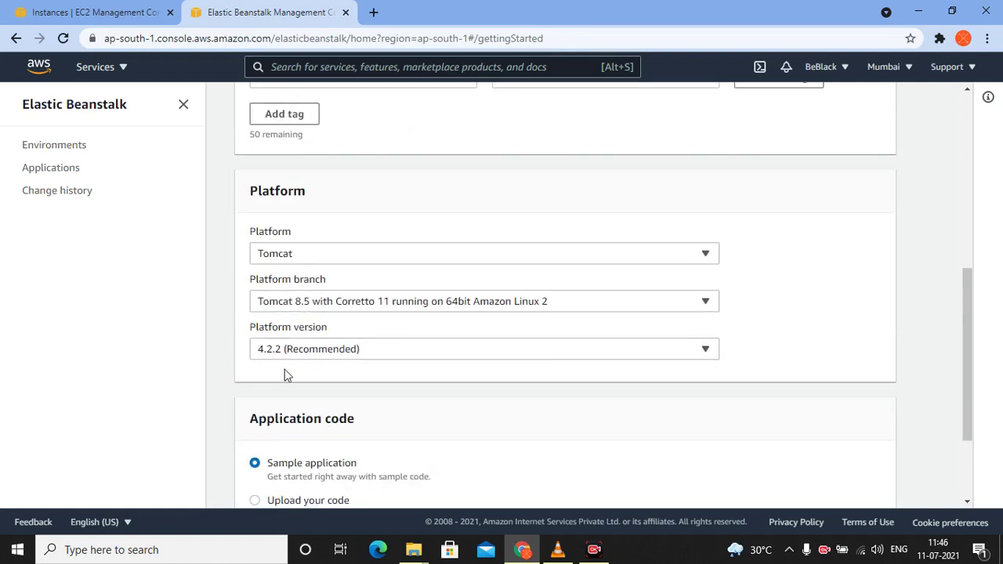
pyautogui.scroll(-1, 284, 374)
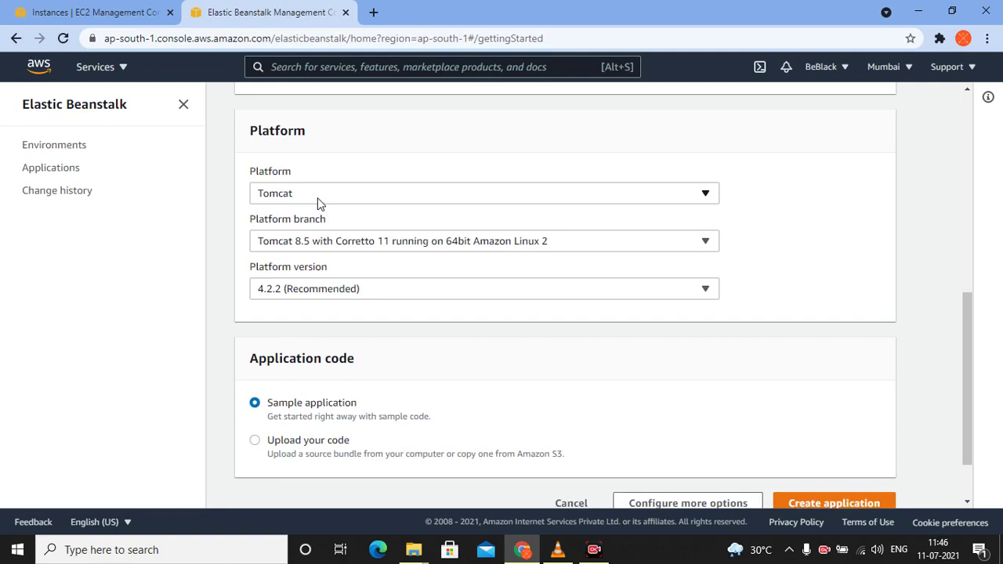
pyautogui.scroll(-1, 301, 330)
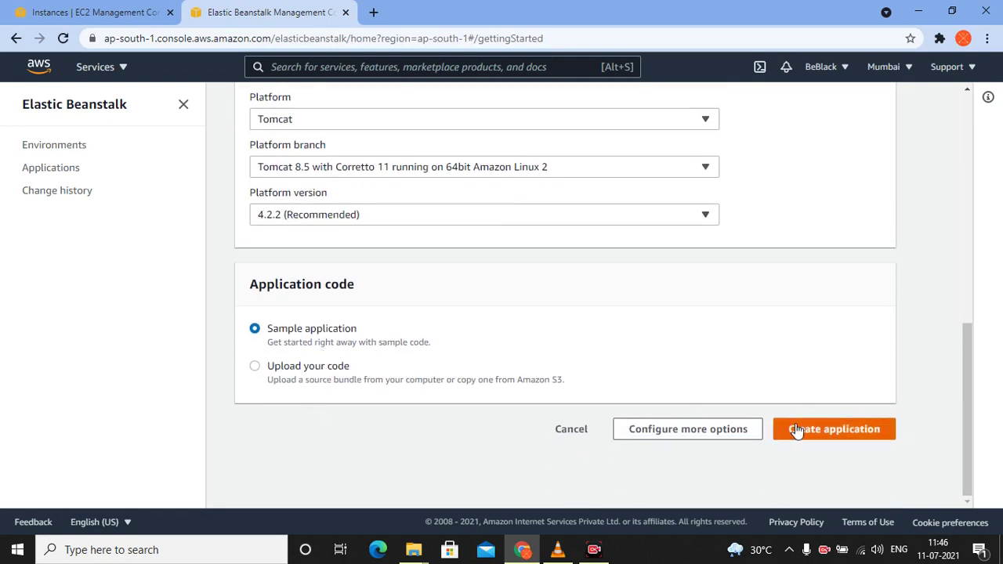
pyautogui.click(281, 373)
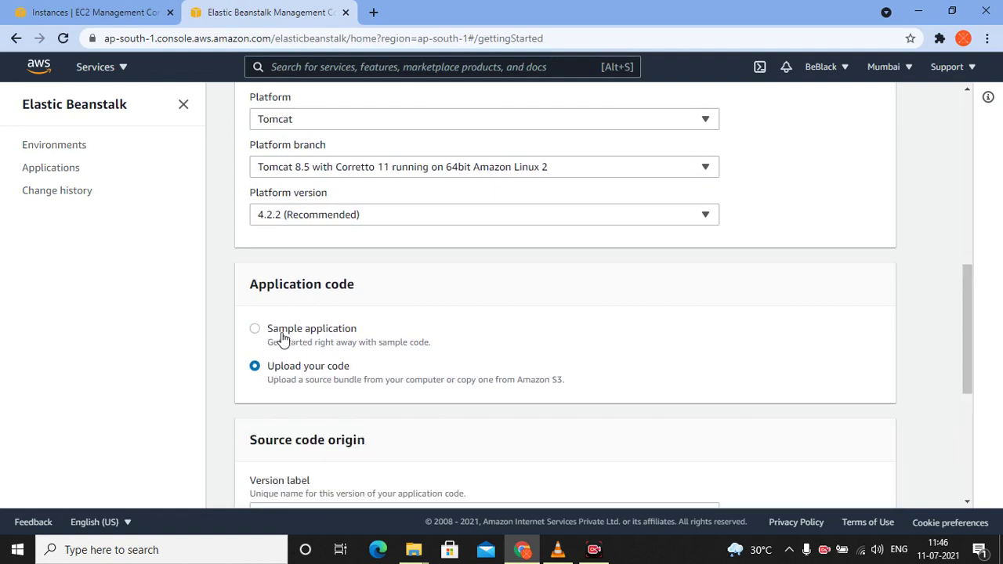
pyautogui.click(282, 337)
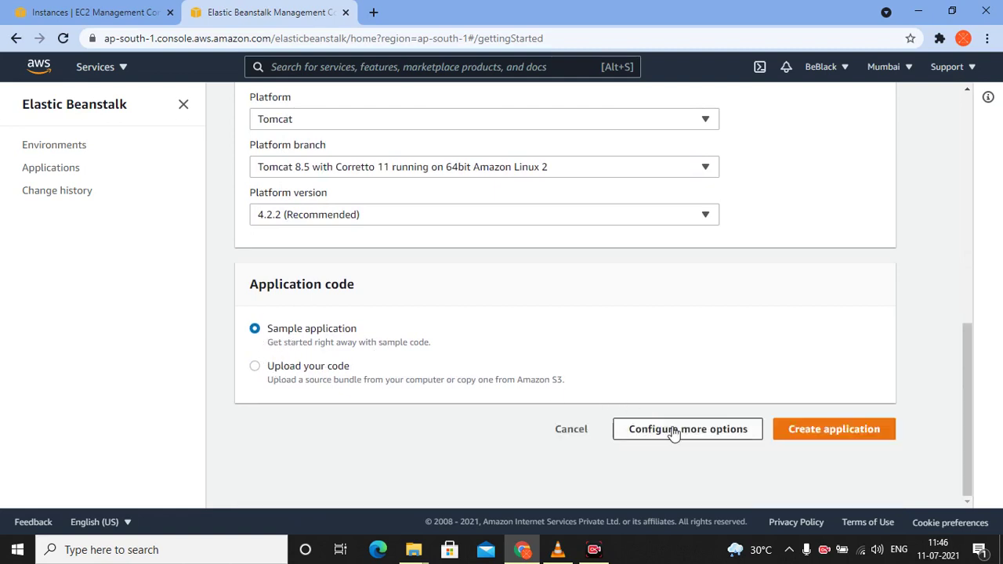
pyautogui.click(815, 436)
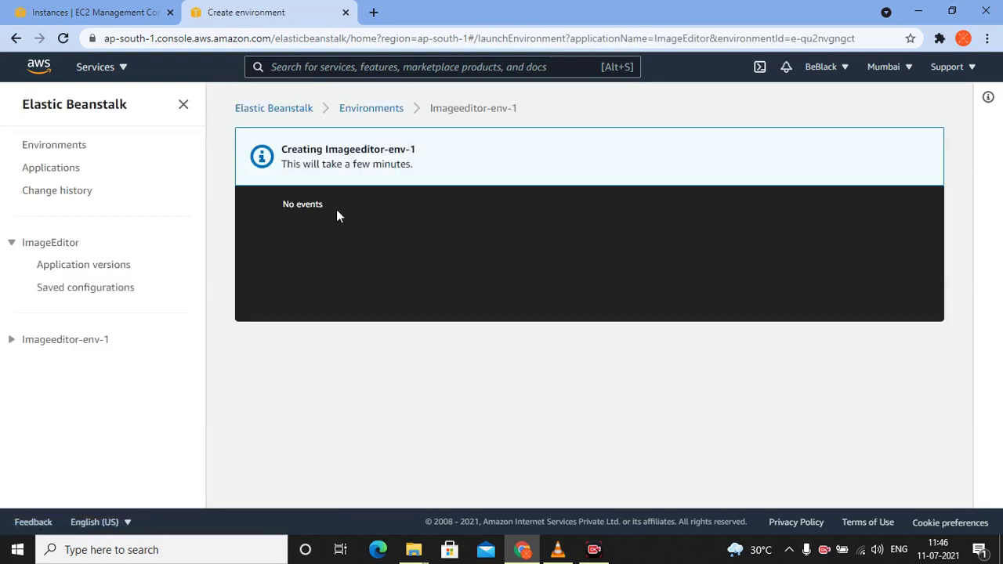
# Switch to File Explorer, go from PhotoEdit-HTML5 up to Projects, and examine the files in the Library-Management-System folder
pyautogui.moveTo(415, 549)
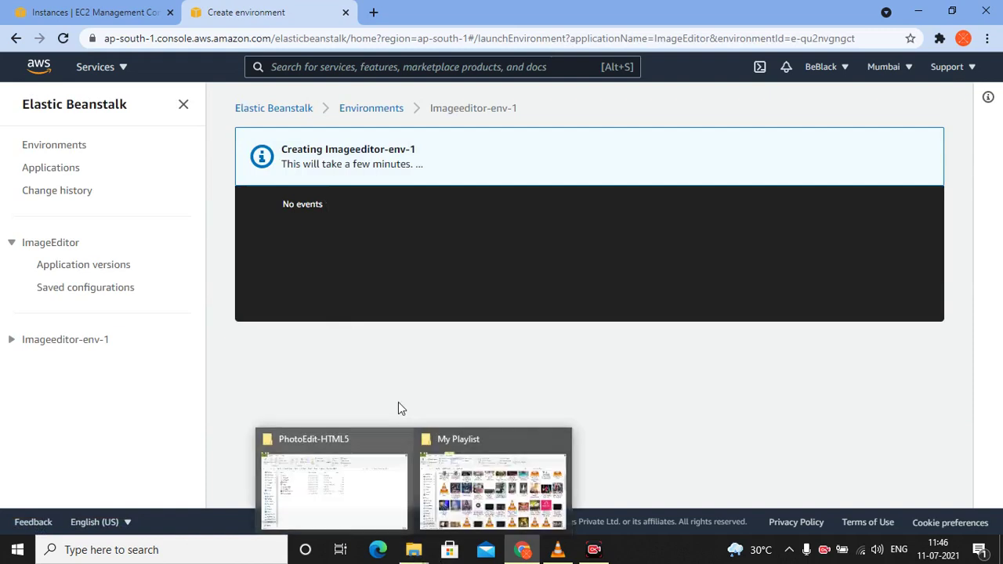
pyautogui.click(369, 496)
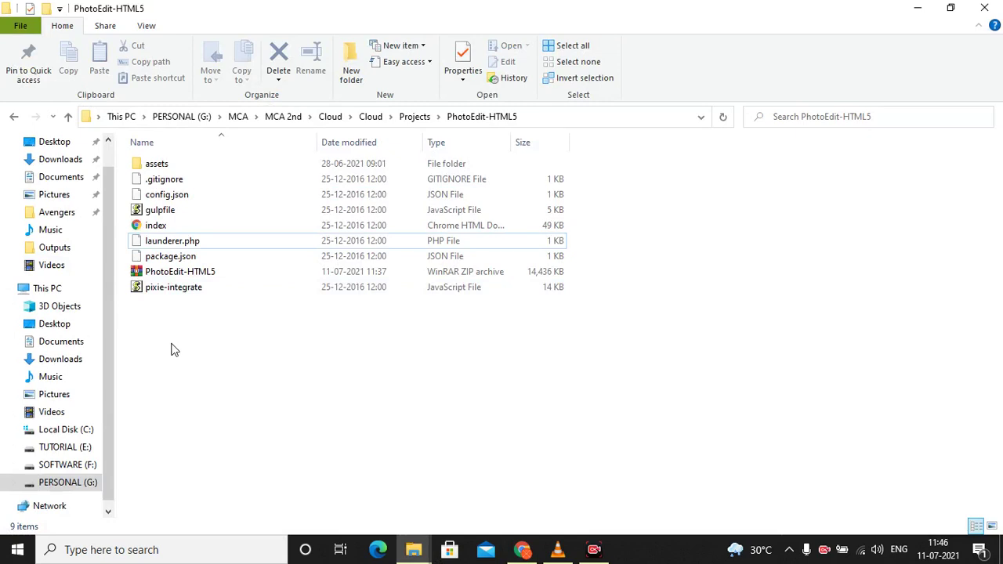
pyautogui.click(414, 117)
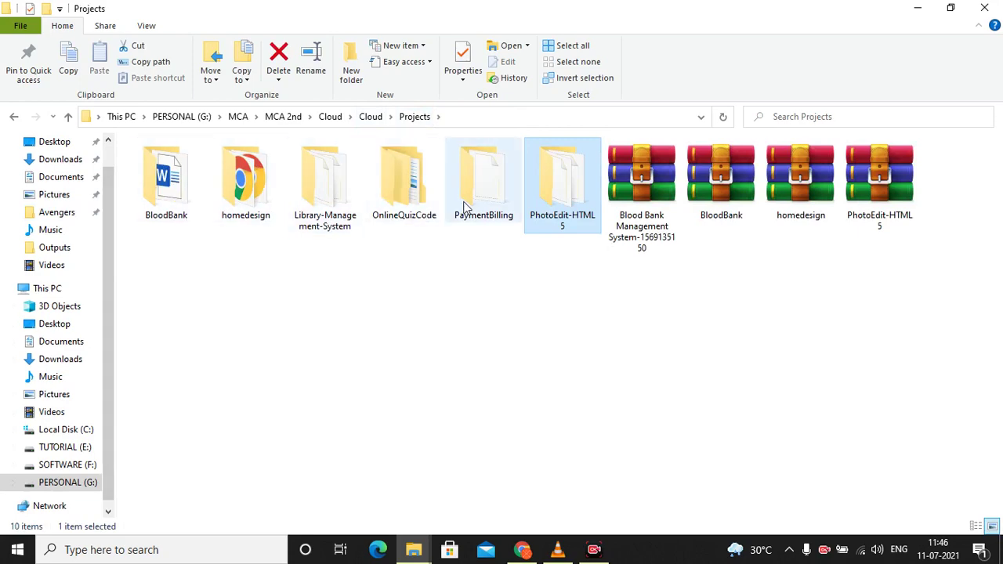
pyautogui.click(321, 220)
pyautogui.doubleClick(320, 222)
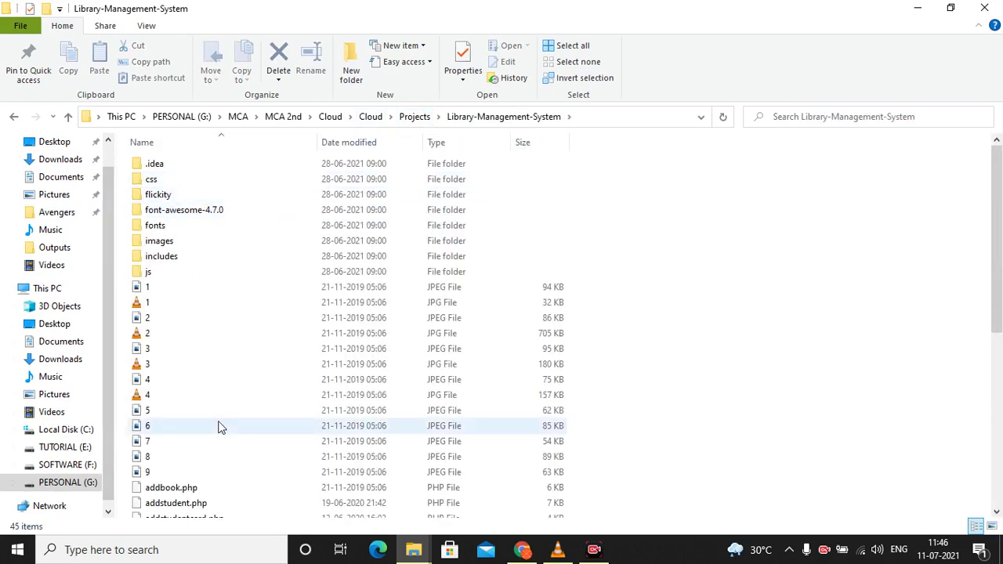
pyautogui.scroll(-4, 220, 426)
pyautogui.scroll(-3, 167, 504)
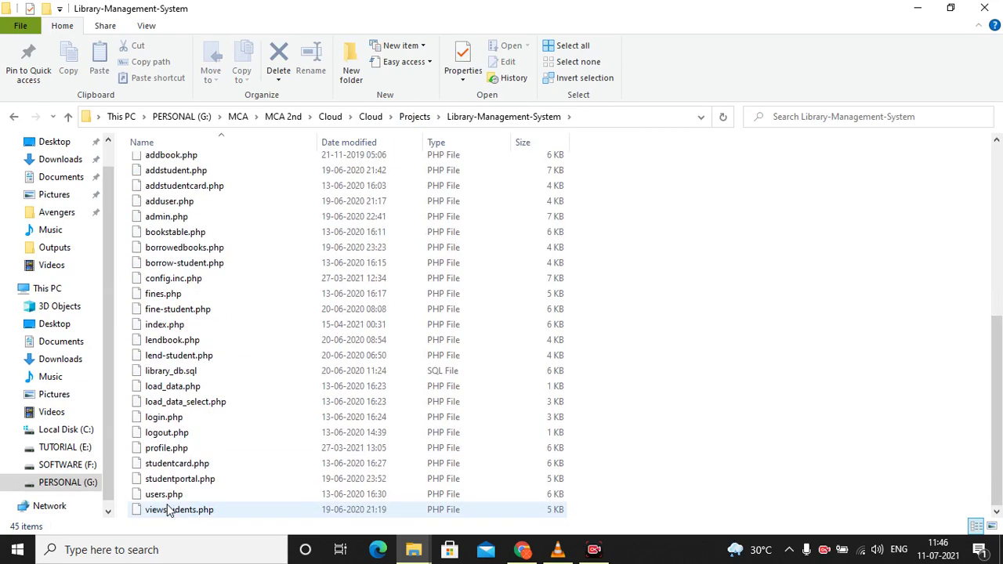
# Locate library_db.sql in the Library-Management-System folder, then switch to Chrome and check the environment creation log
pyautogui.click(216, 374)
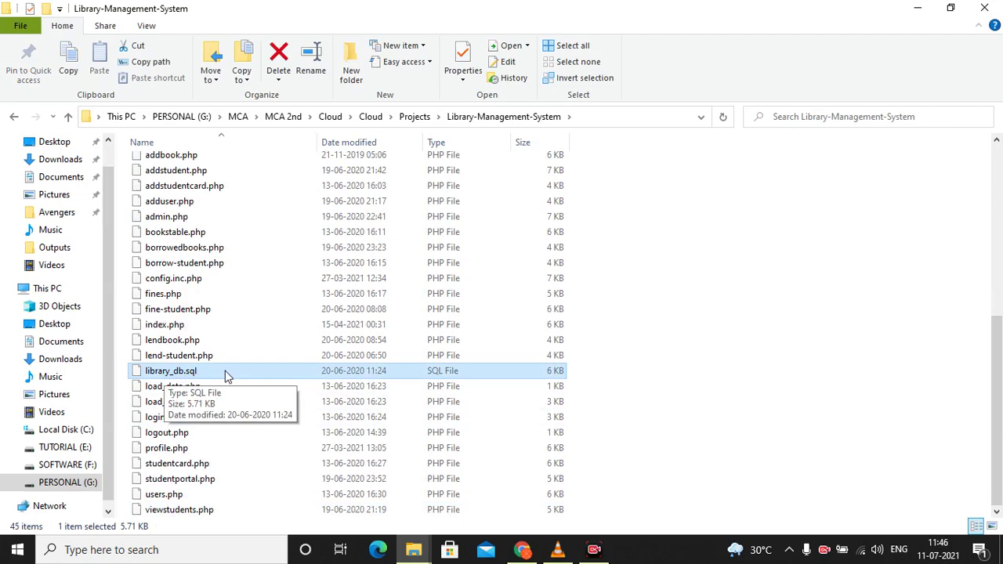
pyautogui.scroll(7, 225, 371)
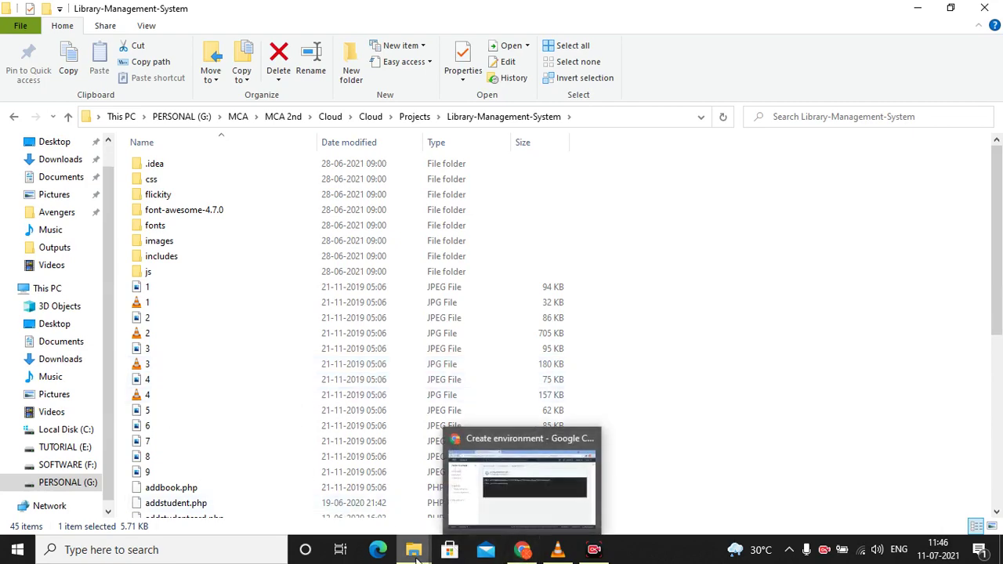
pyautogui.click(522, 552)
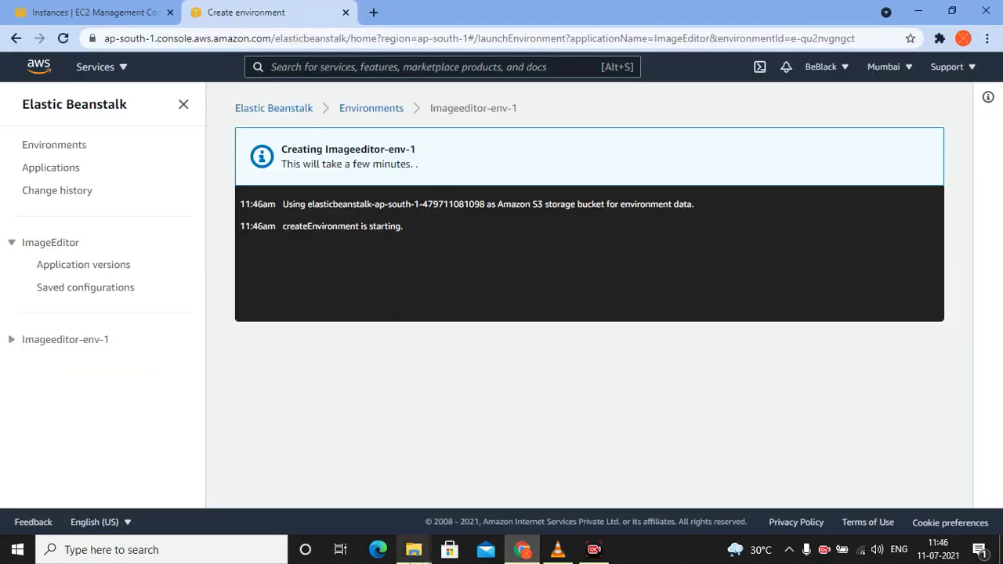
# Return to the Library-Management-System window in File Explorer, go to the PhotoEdit-HTML5 project and open its index page in the browser
pyautogui.moveTo(413, 553)
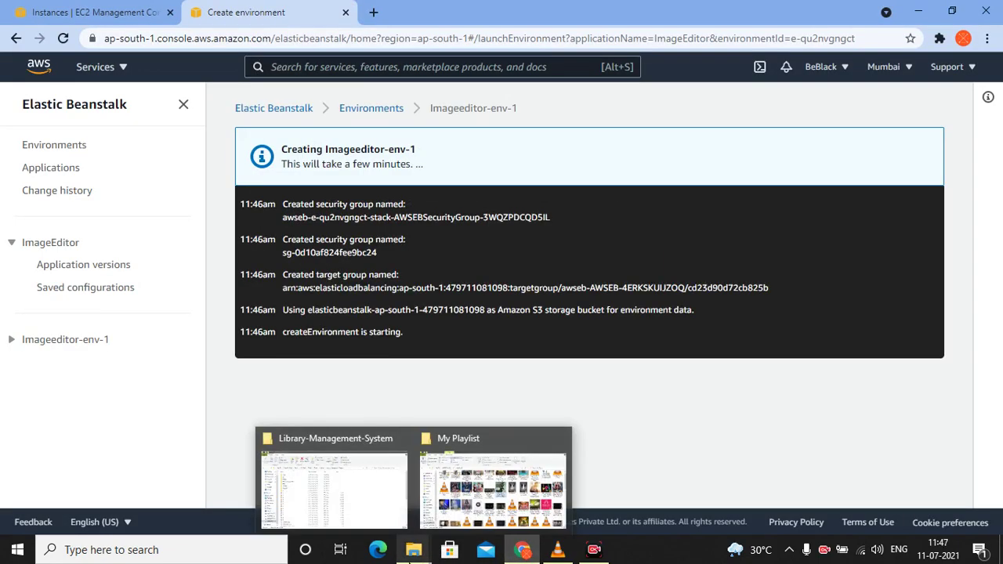
pyautogui.moveTo(380, 499)
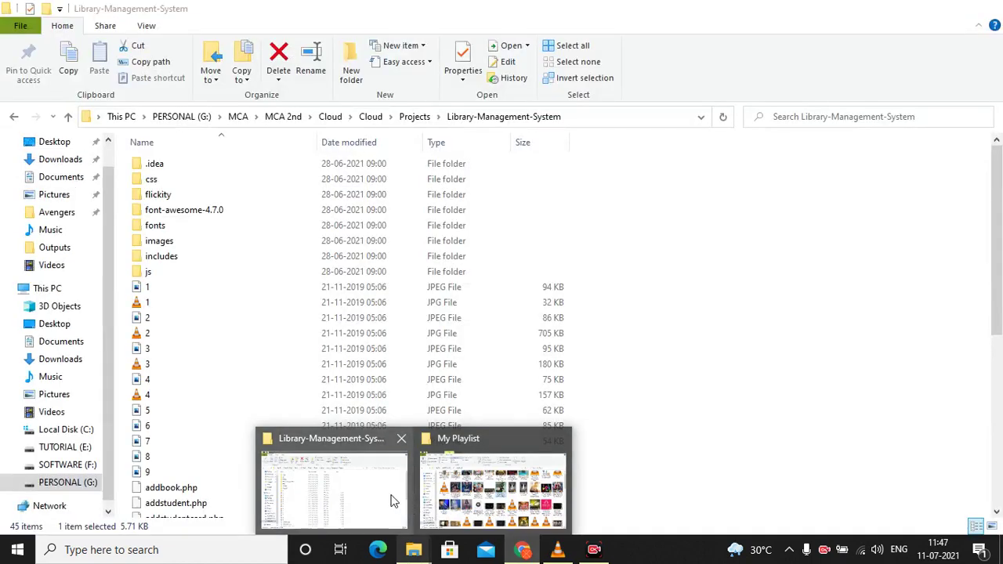
pyautogui.click(376, 499)
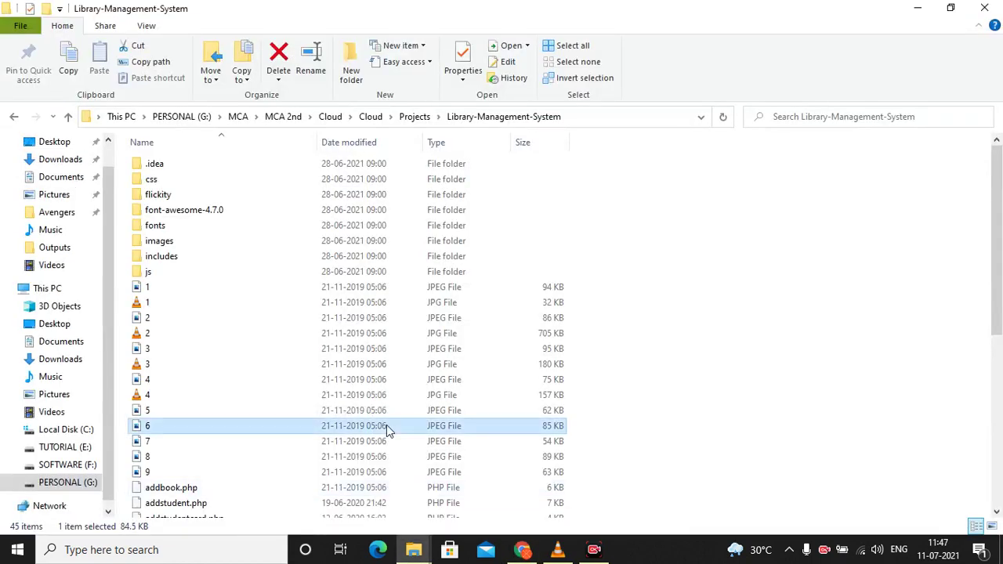
pyautogui.hotkey('alt', 'Up')
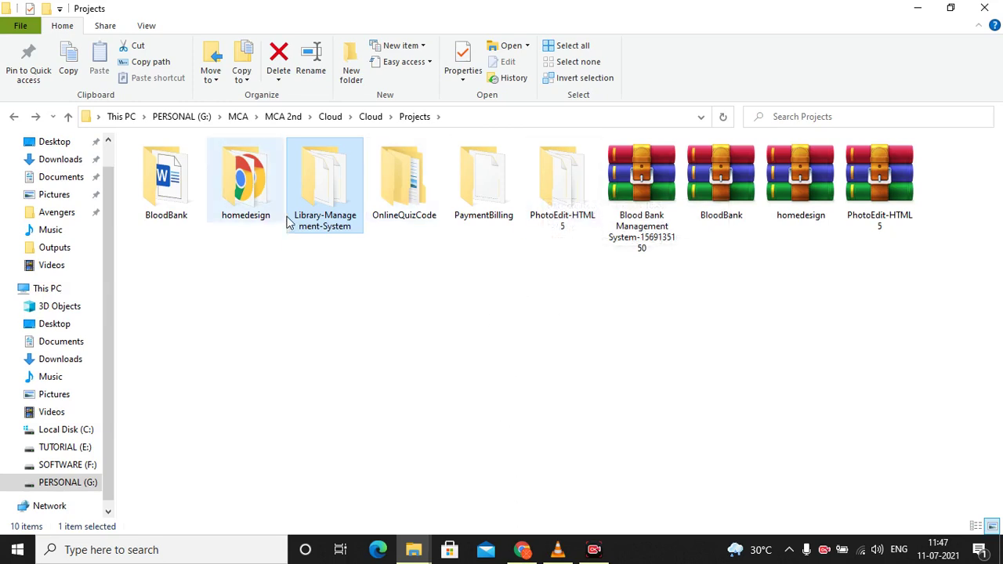
pyautogui.doubleClick(546, 206)
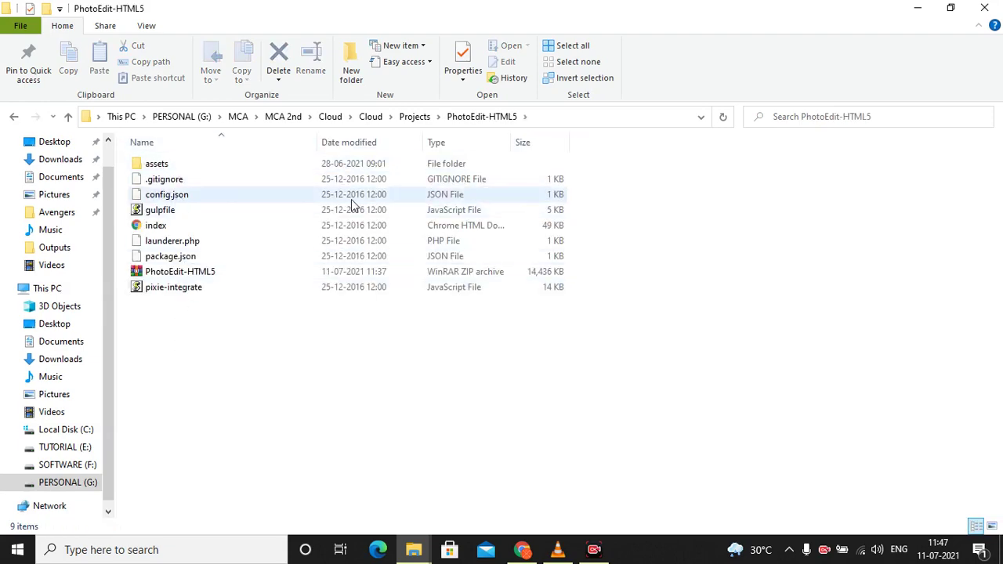
pyautogui.click(141, 229)
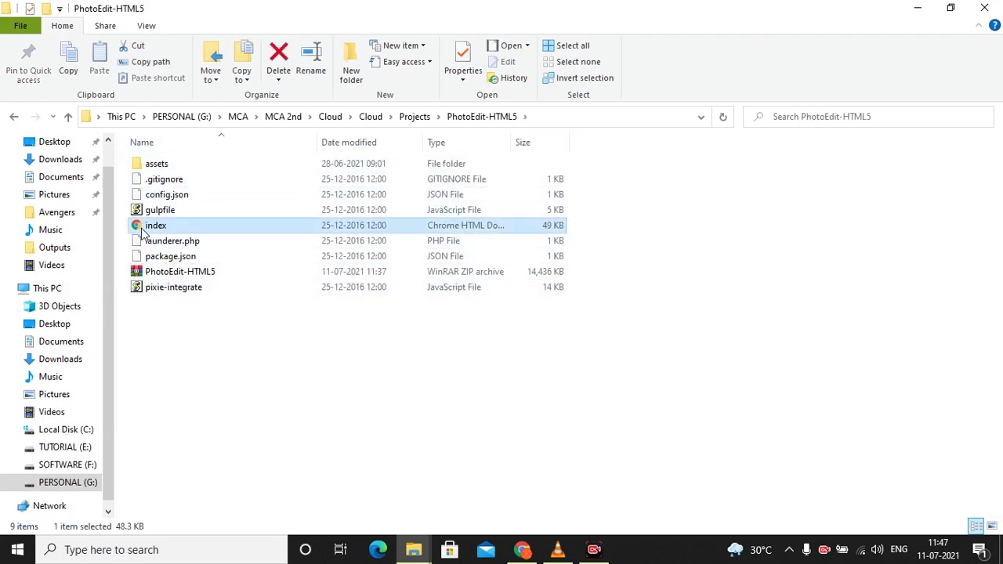
pyautogui.doubleClick(142, 229)
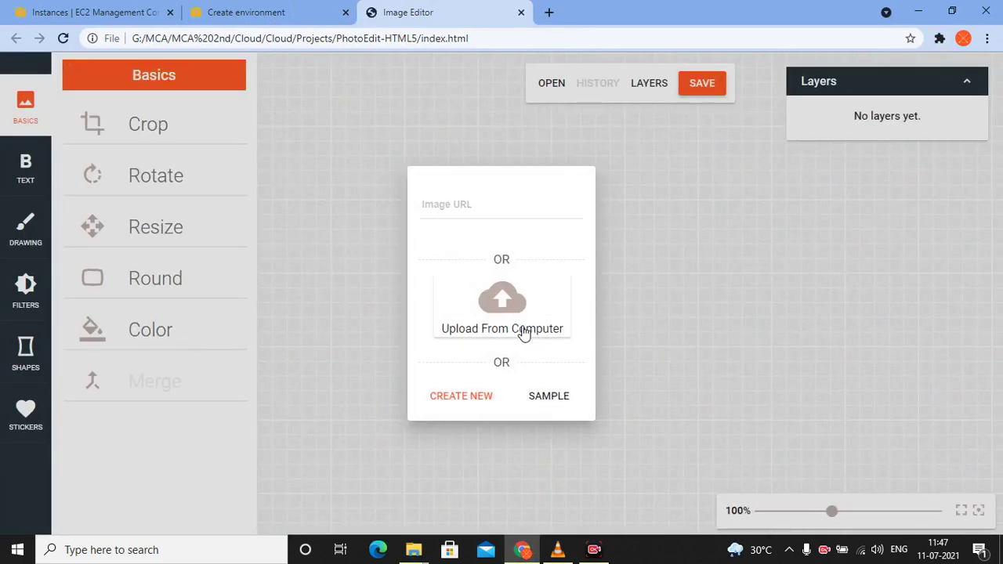
pyautogui.click(524, 331)
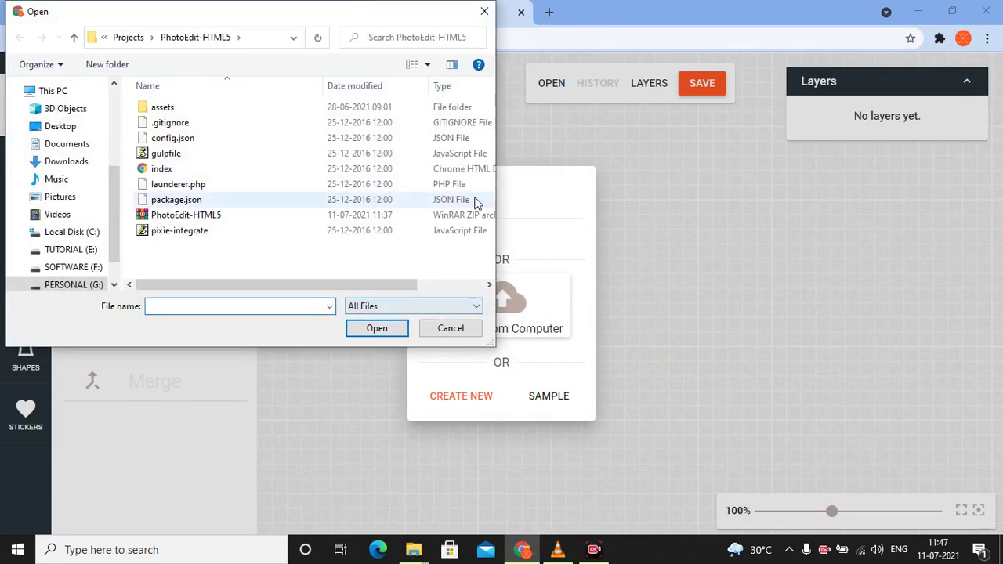
pyautogui.click(442, 332)
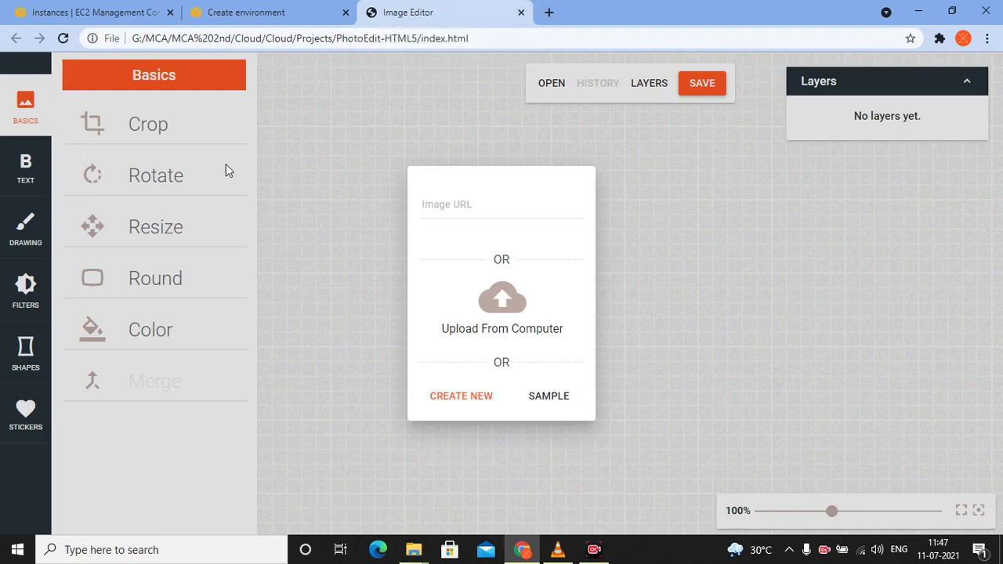
pyautogui.click(521, 14)
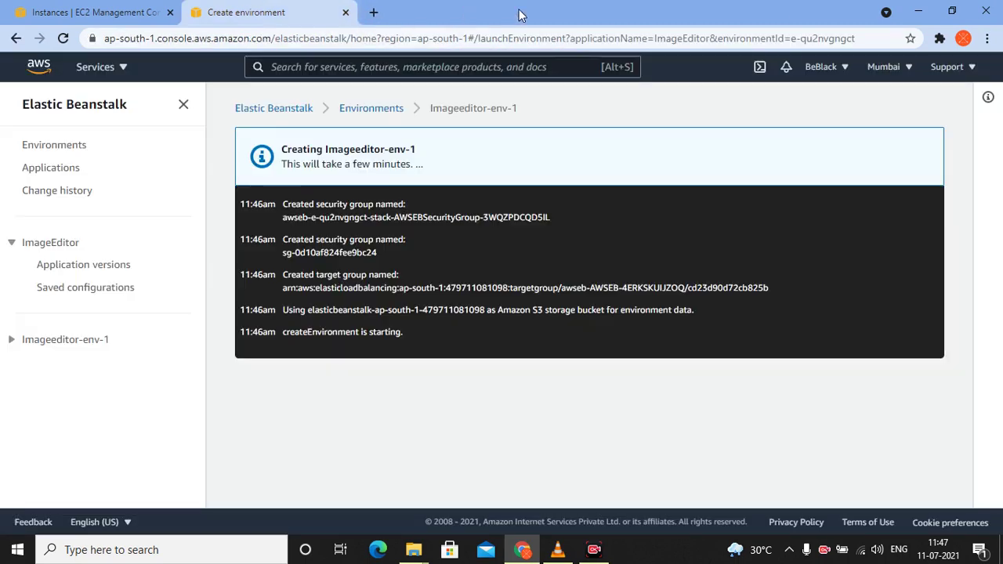
pyautogui.click(918, 11)
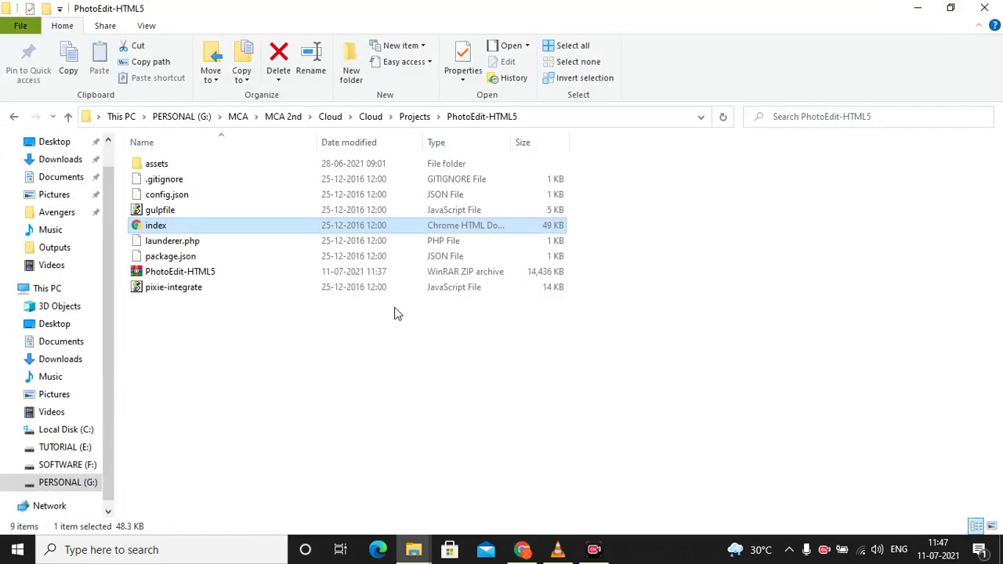
# Examine the archive options for the PhotoEdit-HTML5 folder in Projects and for all the files inside it
pyautogui.click(204, 404)
pyautogui.press('BackSpace')
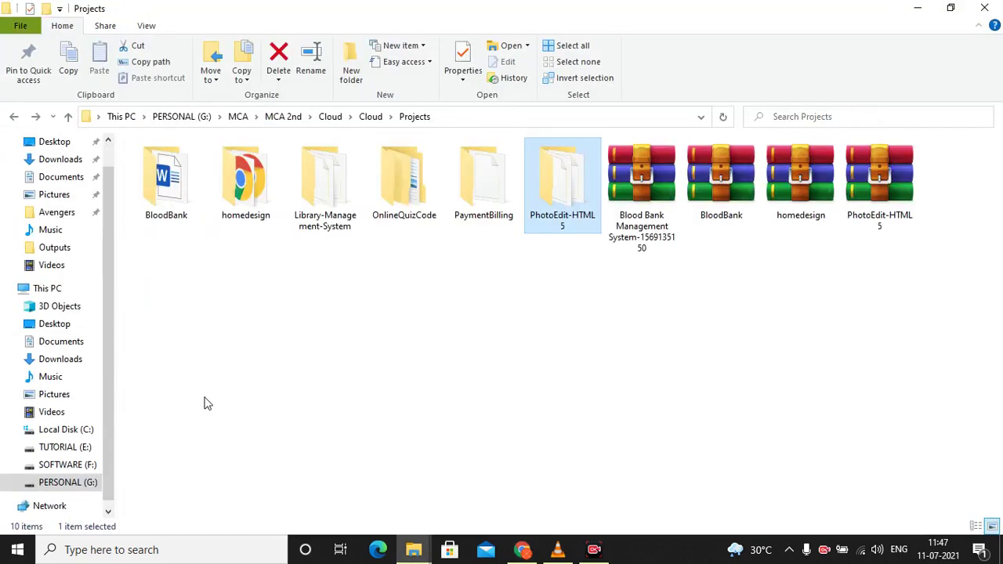
pyautogui.doubleClick(557, 200)
pyautogui.moveTo(213, 362); pyautogui.dragTo(287, 336)
pyautogui.press('BackSpace')
pyautogui.rightClick(558, 195)
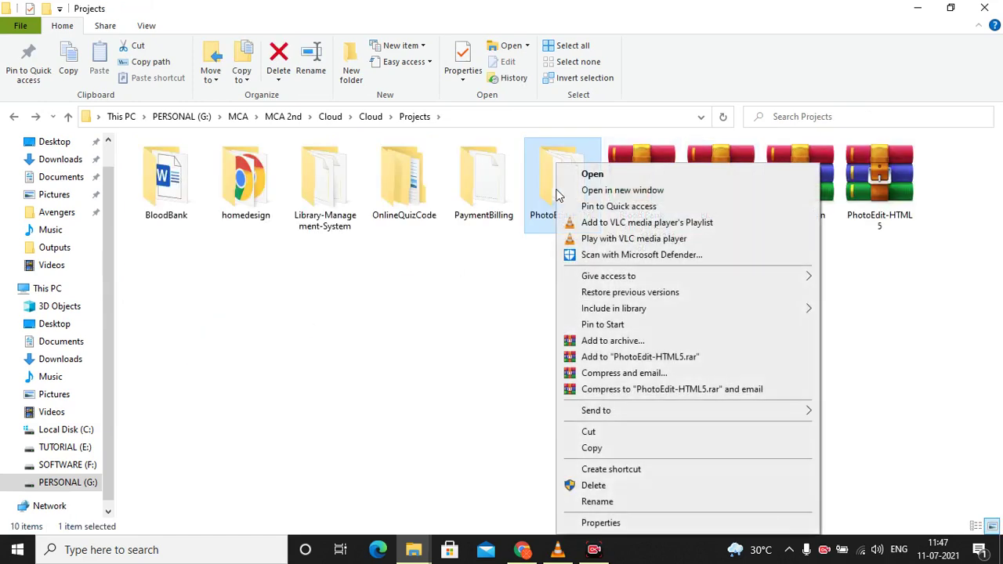
pyautogui.click(491, 338)
pyautogui.doubleClick(559, 181)
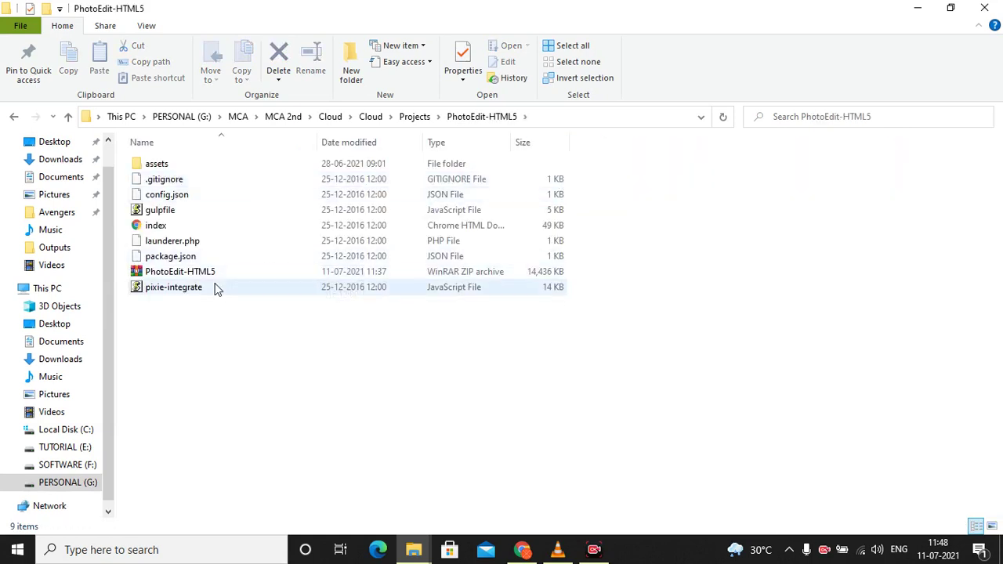
pyautogui.hotkey('ctrl', 'a')
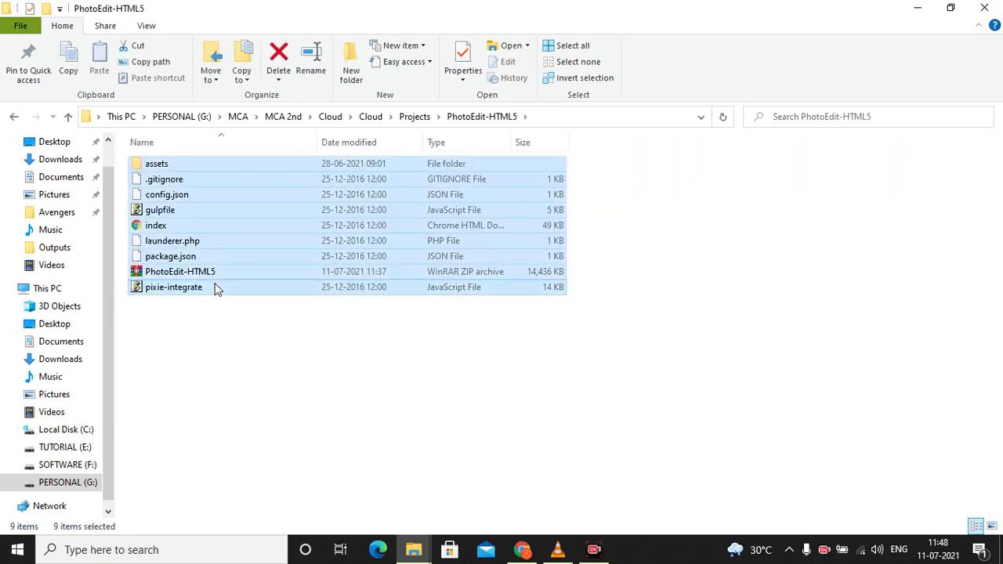
pyautogui.rightClick(220, 210)
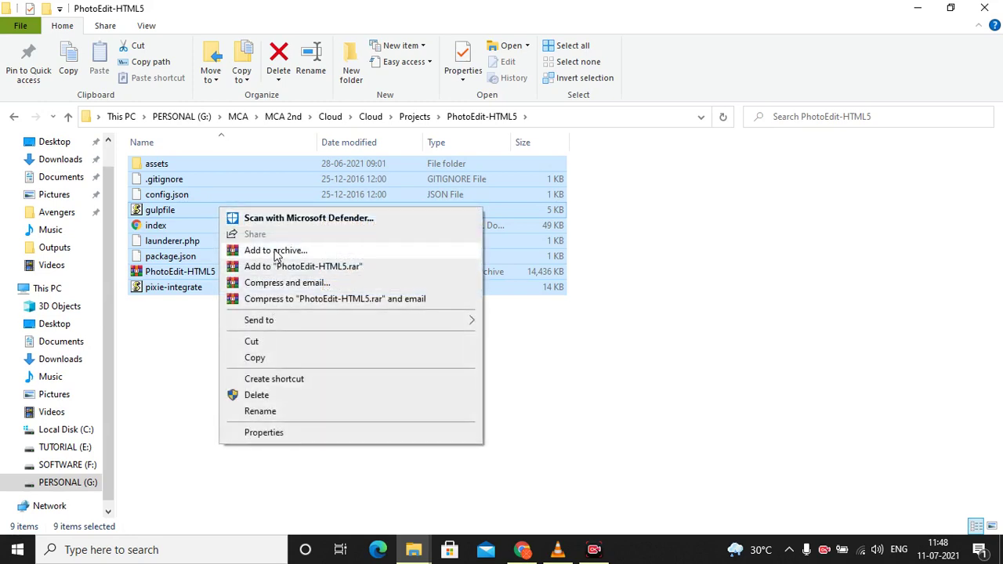
# Move the PhotoEdit-HTML5 zip archive from the project folder to the desktop, replacing the existing file there
pyautogui.click(174, 276)
pyautogui.click(175, 276)
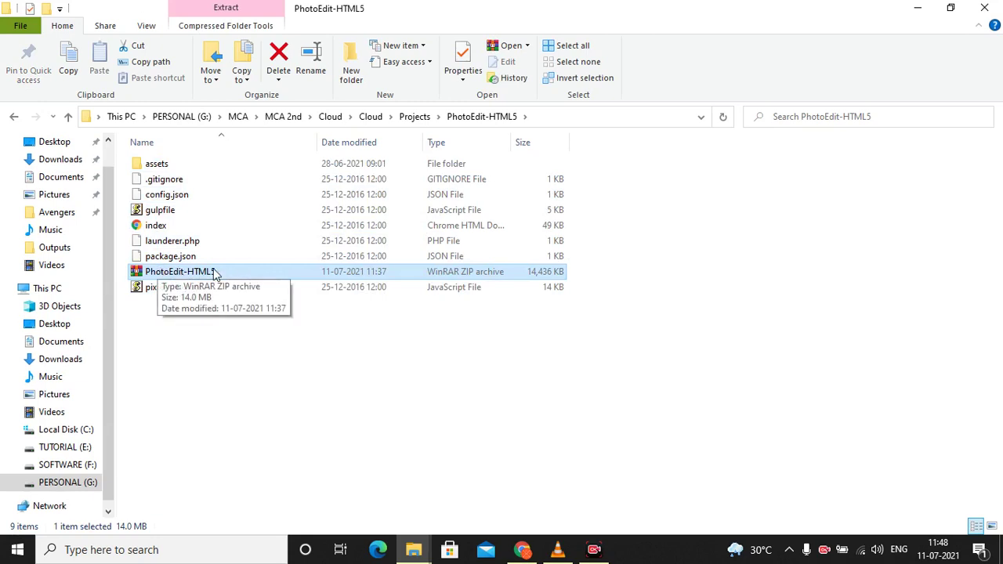
pyautogui.click(918, 8)
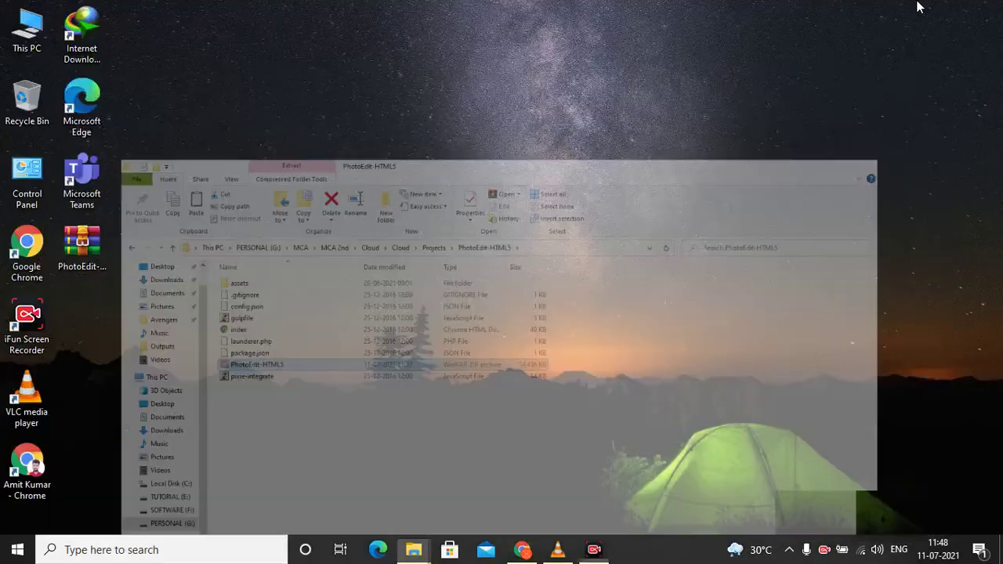
pyautogui.hotkey('ctrl', 'v')
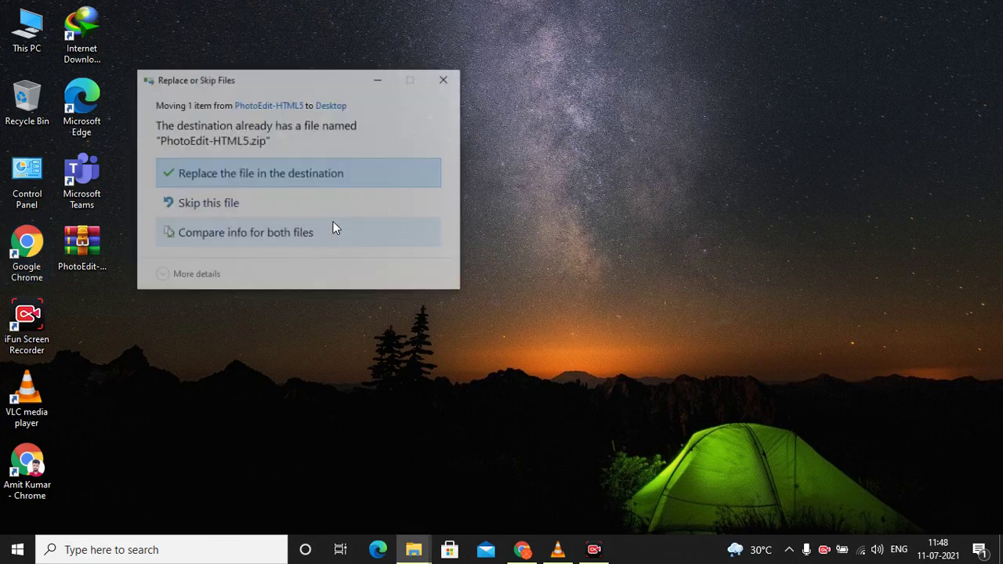
pyautogui.click(253, 173)
pyautogui.click(74, 265)
# Switch to Chrome and check the Imageeditor-env-1 creation log alongside the PhotoEdit-HTML5 archive on the desktop
pyautogui.click(522, 550)
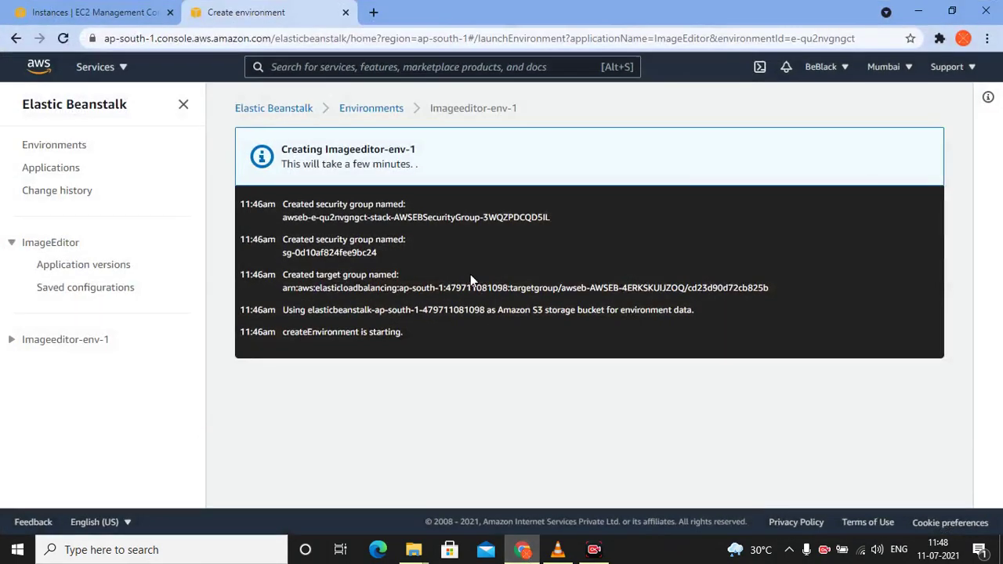
pyautogui.click(414, 550)
pyautogui.click(432, 380)
pyautogui.click(952, 11)
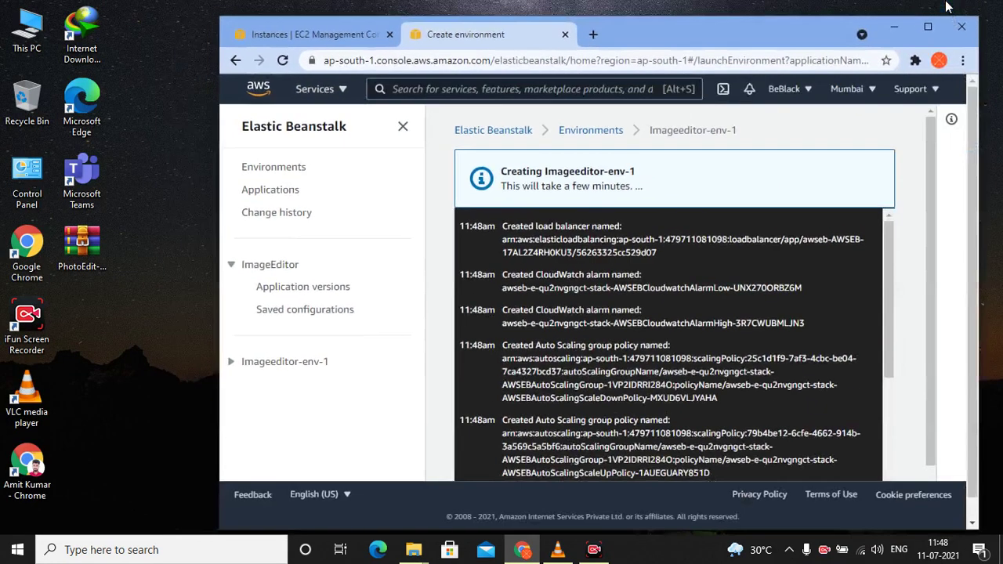
pyautogui.click(98, 271)
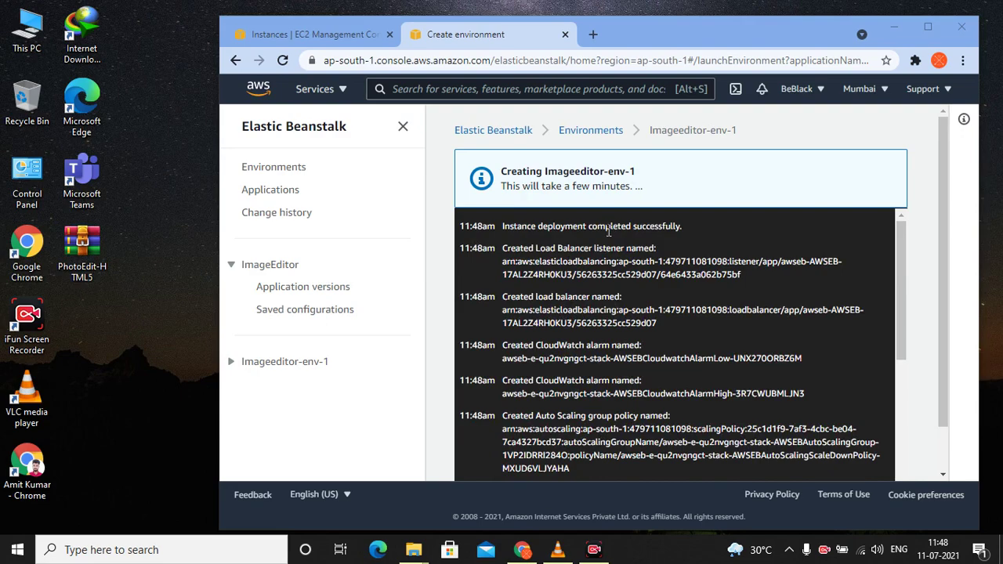
pyautogui.click(923, 33)
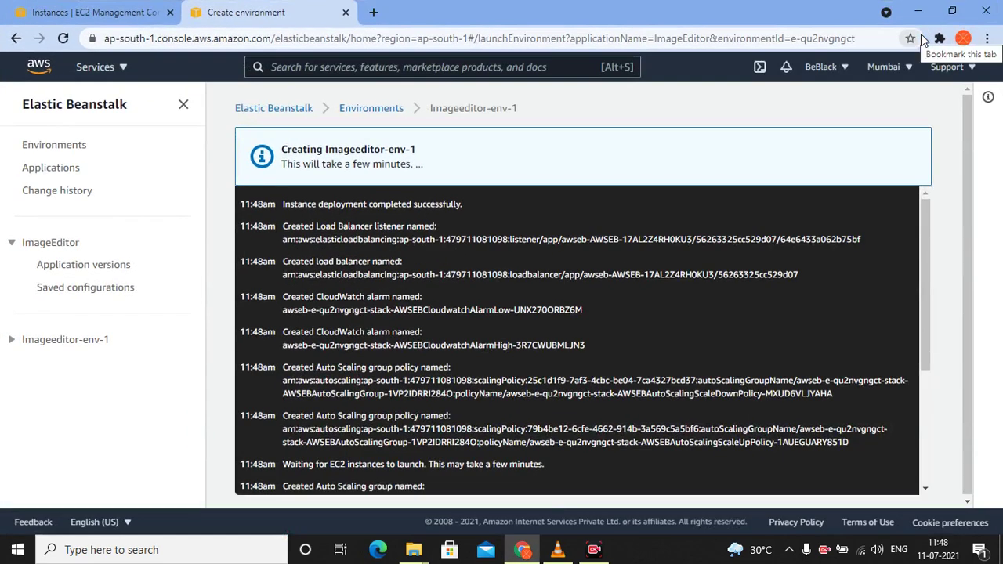
# Search Google in a new tab for "html css js project free"
pyautogui.click(374, 12)
pyautogui.click(312, 46)
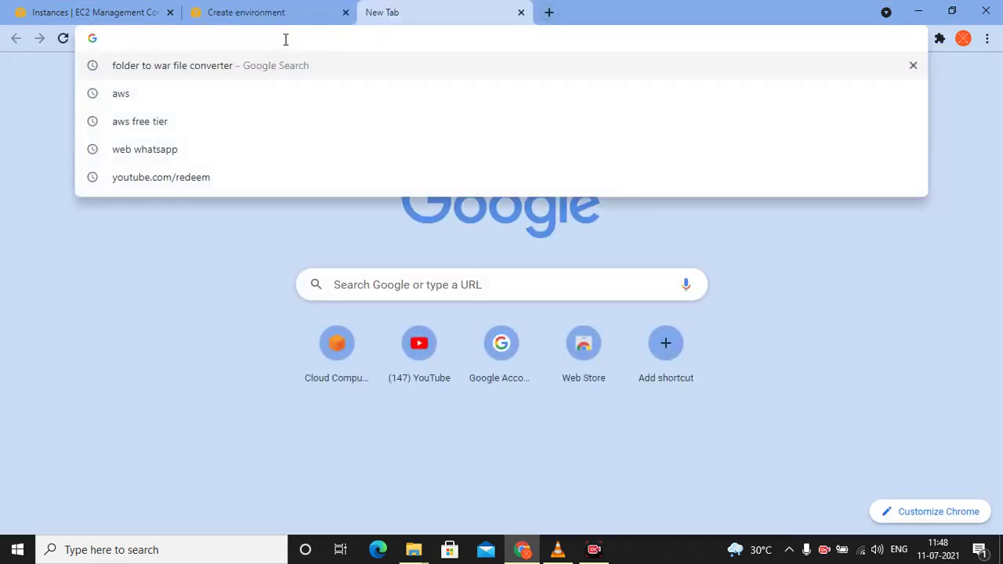
pyautogui.write('html c')
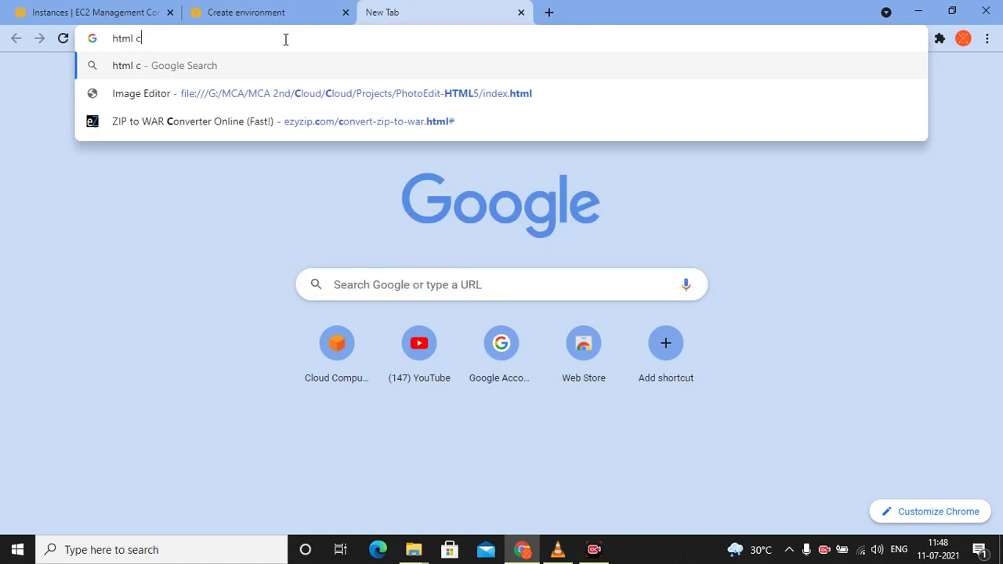
pyautogui.write('ss js ')
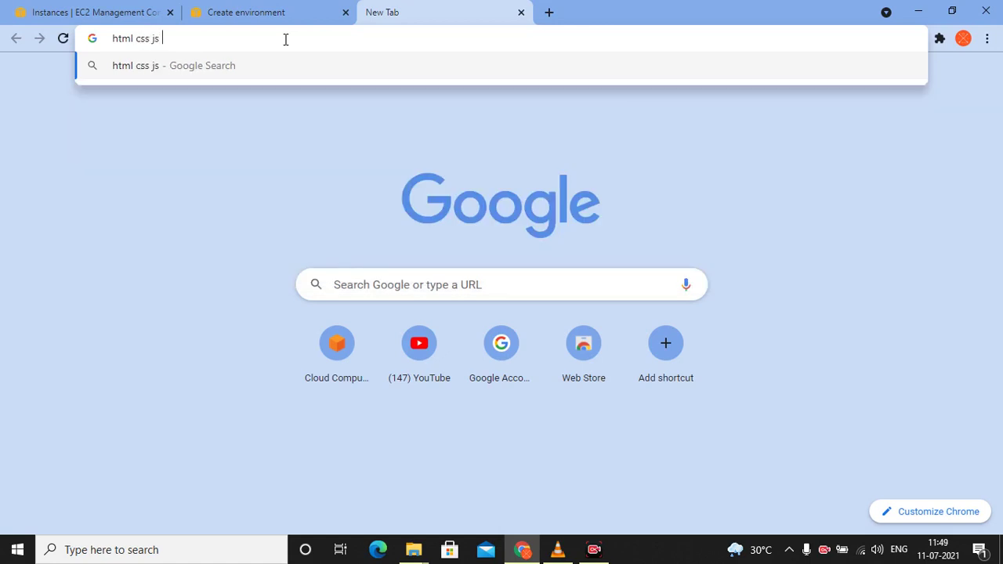
pyautogui.write('project')
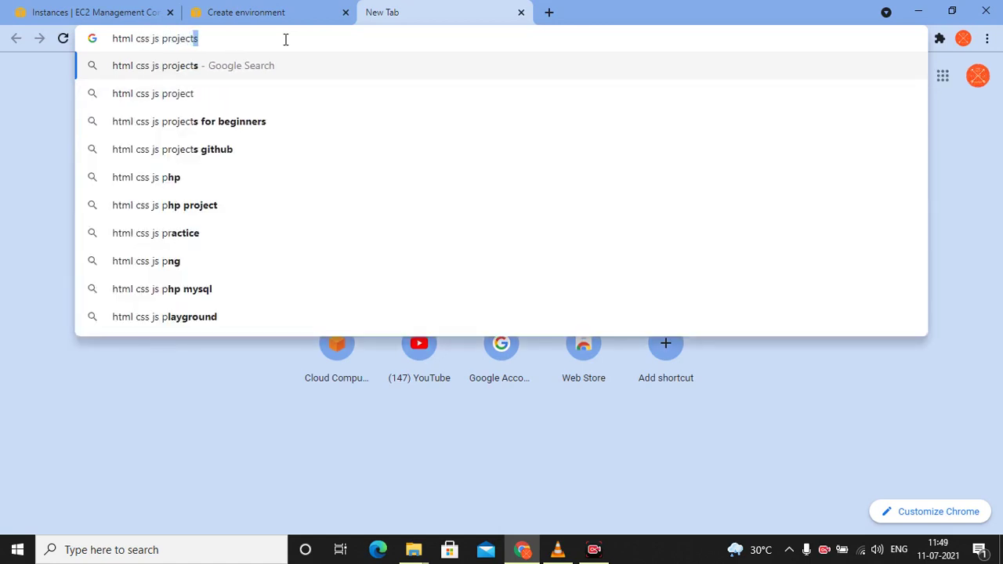
pyautogui.write(' free')
pyautogui.press('Return')
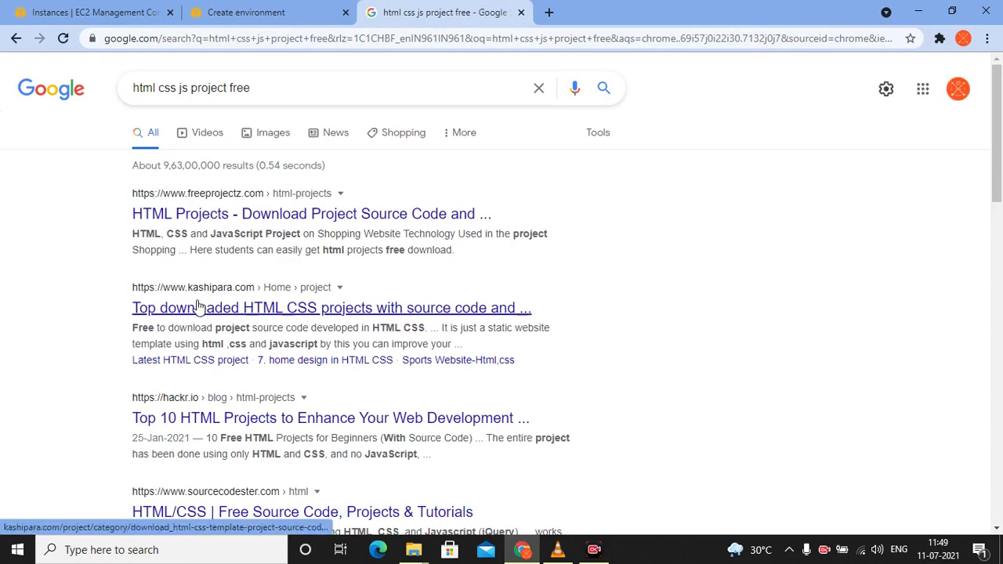
# Look through the search results for free HTML project sites and recheck the Imageeditor-env-1 creation log
pyautogui.scroll(-2, 196, 327)
pyautogui.scroll(-2, 196, 327)
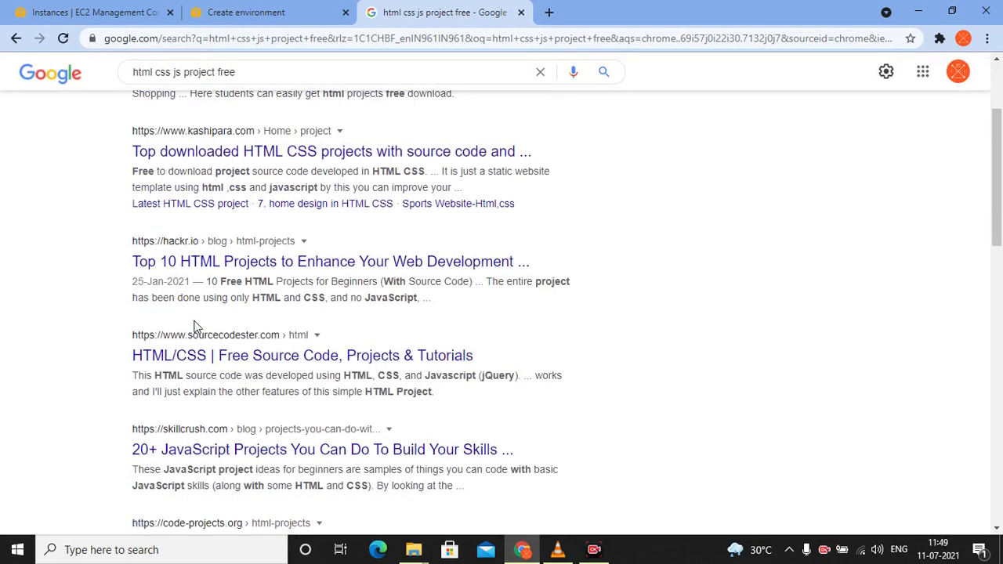
pyautogui.scroll(1, 196, 328)
pyautogui.scroll(1, 196, 327)
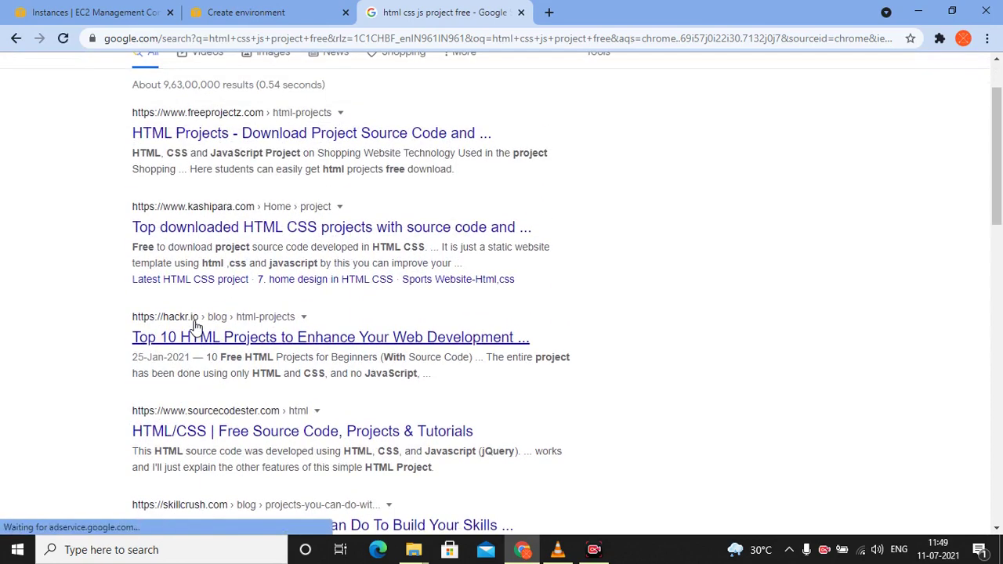
pyautogui.click(267, 8)
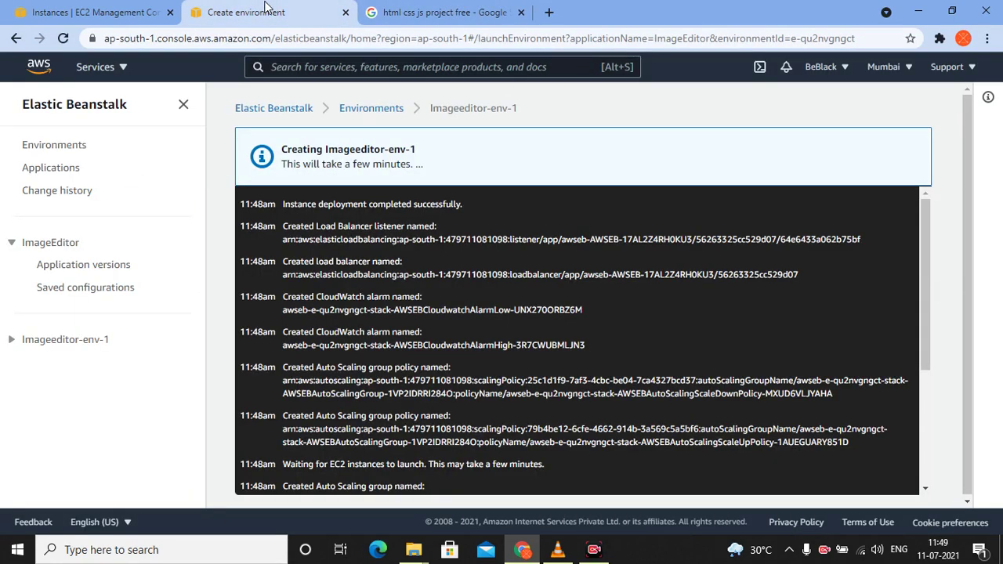
pyautogui.click(405, 16)
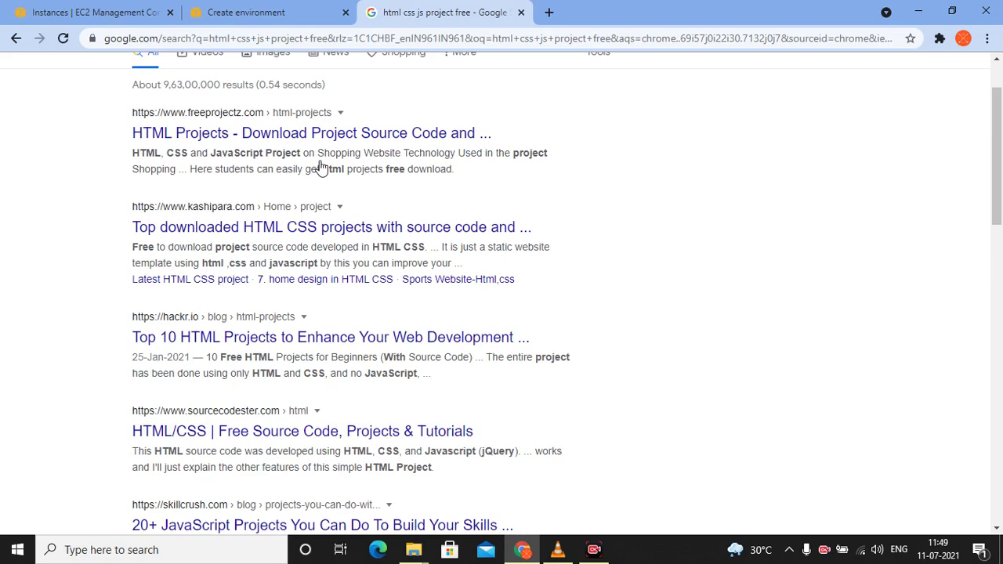
# Return from the search results to the Imageeditor-env-1 creation log and review its latest events
pyautogui.scroll(1, 289, 222)
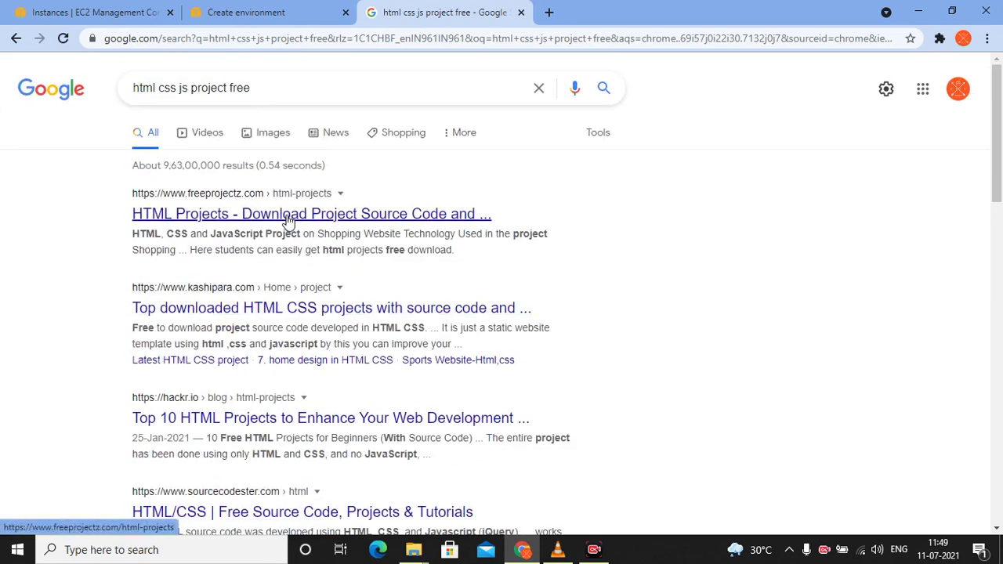
pyautogui.click(304, 6)
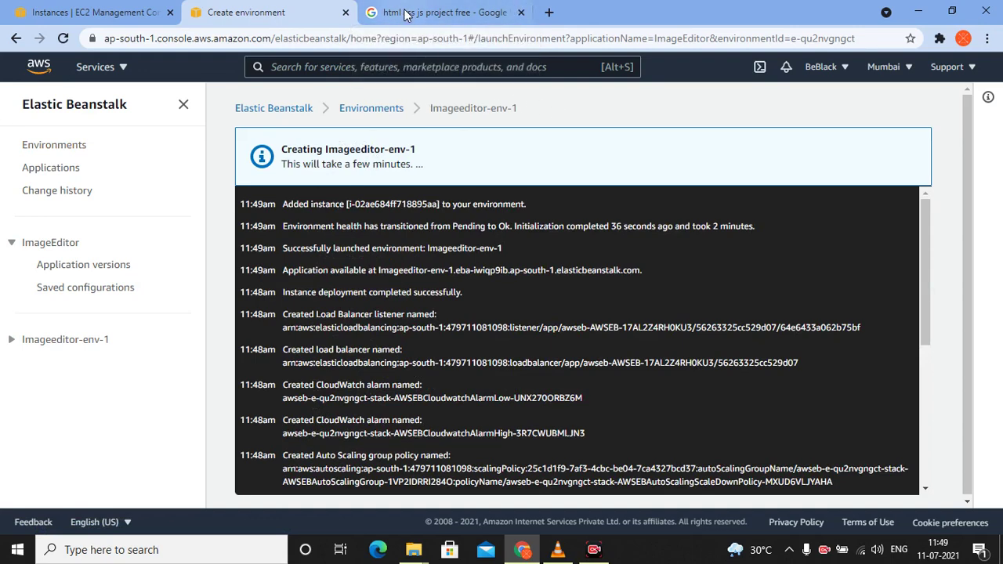
pyautogui.scroll(-1, 365, 284)
pyautogui.scroll(1, 365, 284)
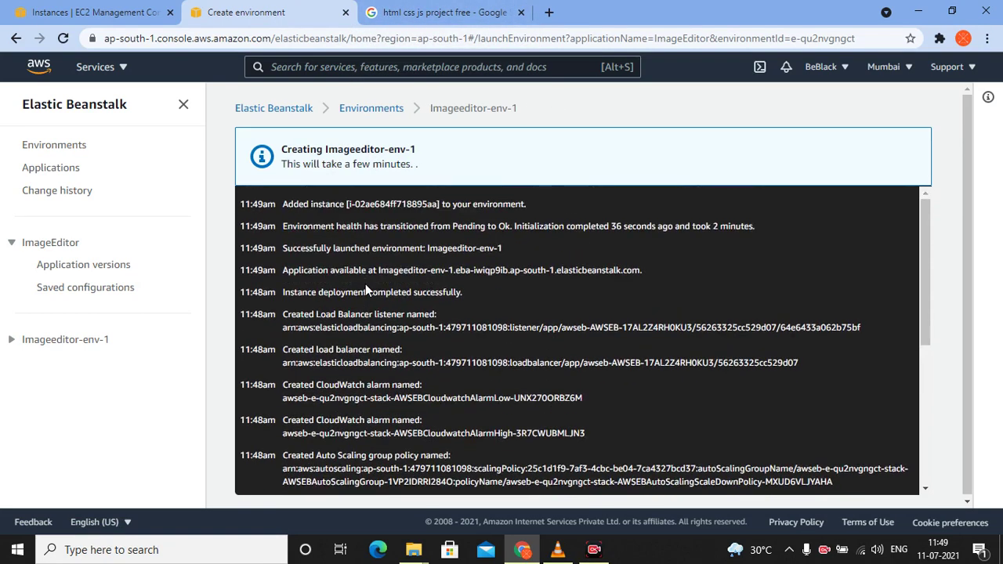
# Refresh the running EC2 instances, recheck the creation log, and examine the Imageeditor instance's details across all columns
pyautogui.click(81, 11)
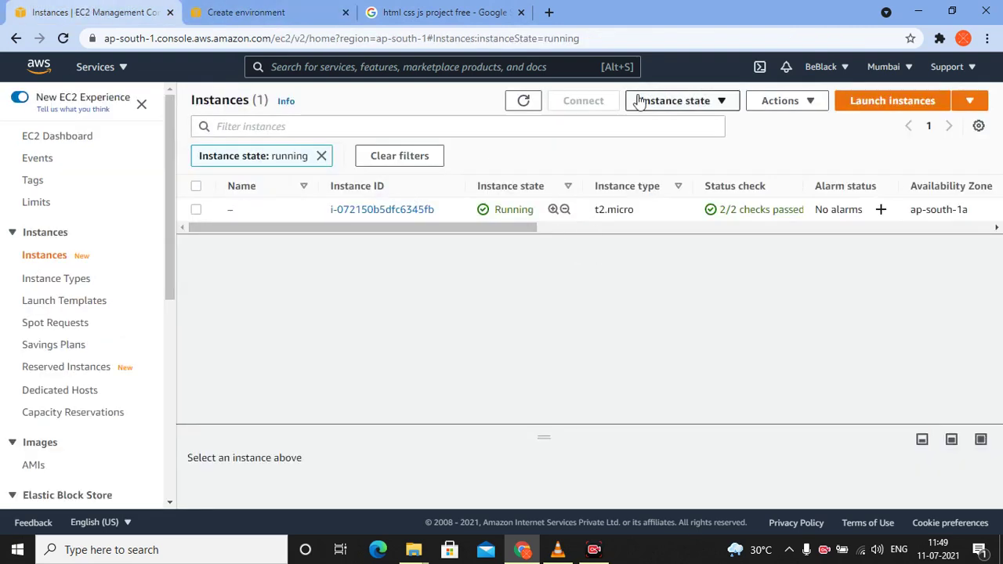
pyautogui.click(521, 101)
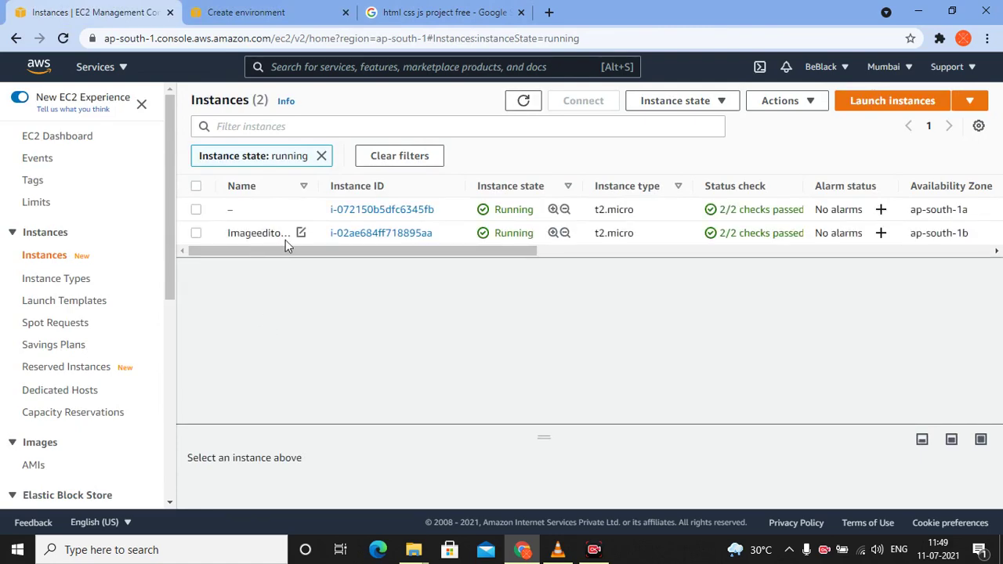
pyautogui.click(294, 11)
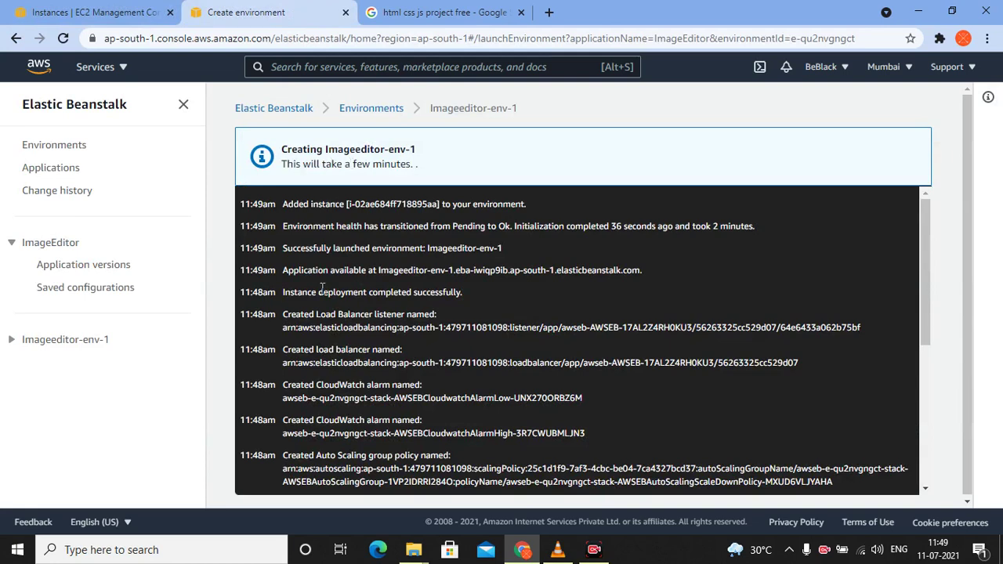
pyautogui.click(90, 12)
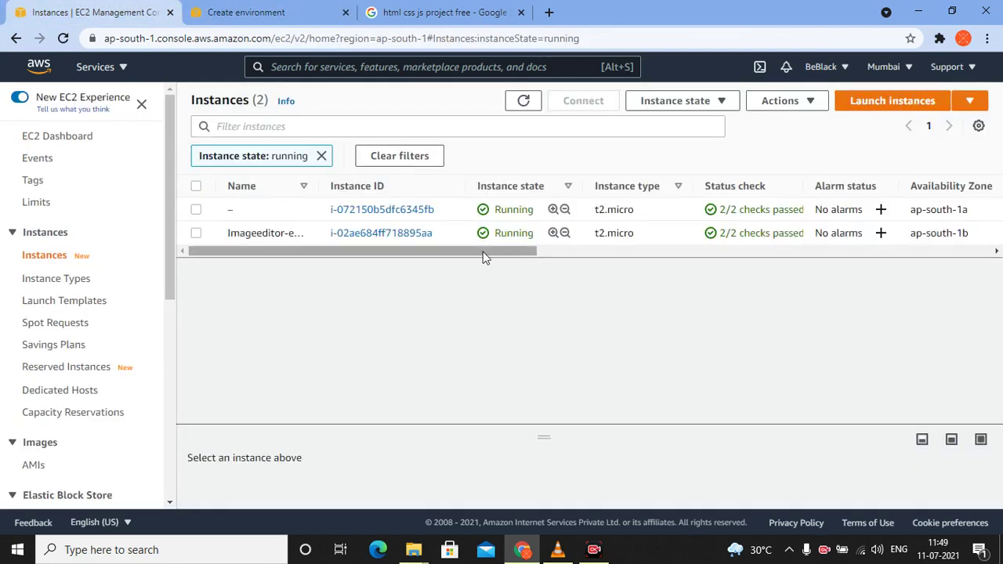
pyautogui.moveTo(484, 253); pyautogui.dragTo(689, 271)
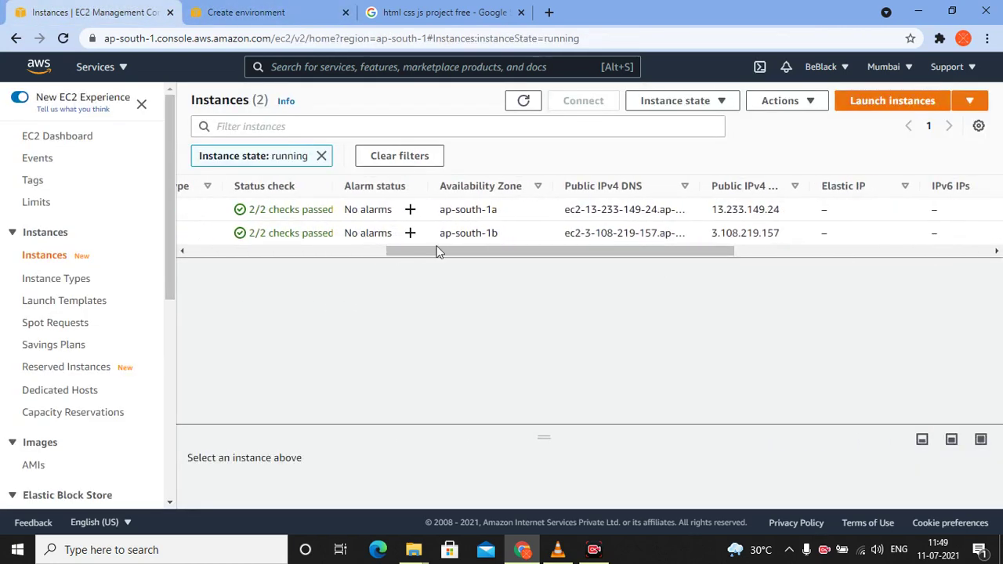
pyautogui.moveTo(457, 258); pyautogui.dragTo(667, 280)
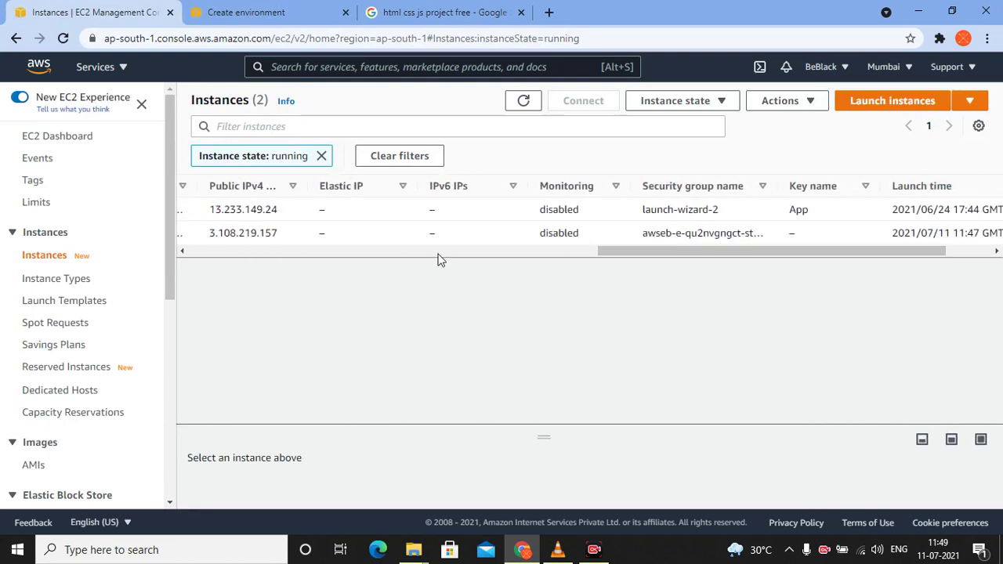
# Look through the AWS region list from the Elastic Beanstalk page and try to switch to Asia Pacific (Hong Kong)
pyautogui.click(246, 11)
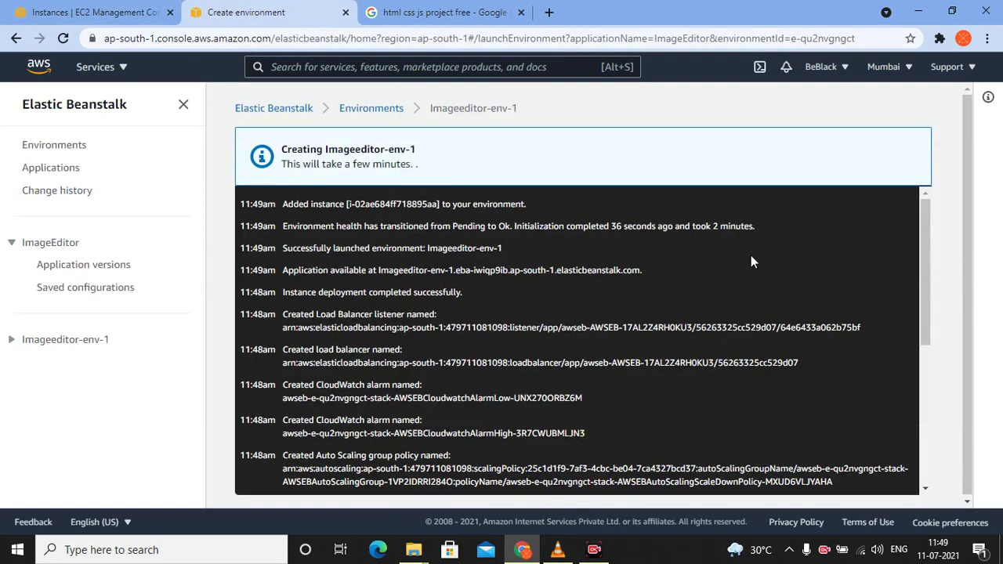
pyautogui.click(893, 76)
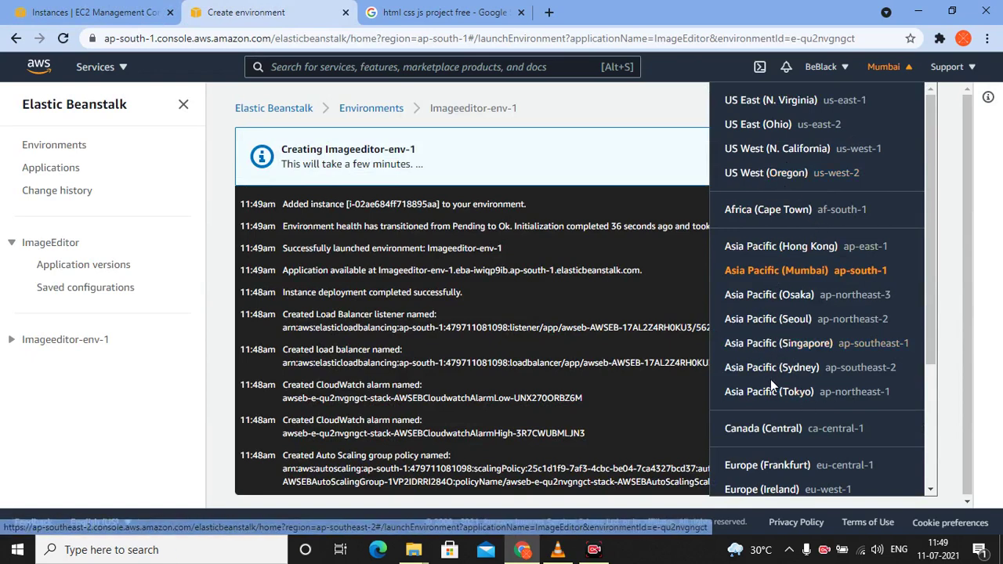
pyautogui.scroll(-3, 772, 382)
pyautogui.scroll(3, 764, 384)
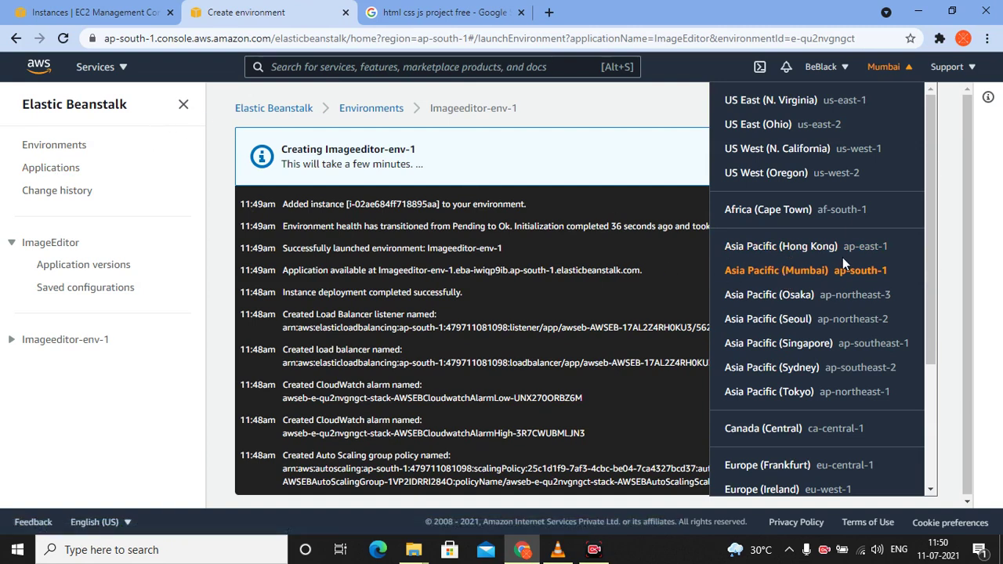
pyautogui.click(808, 249)
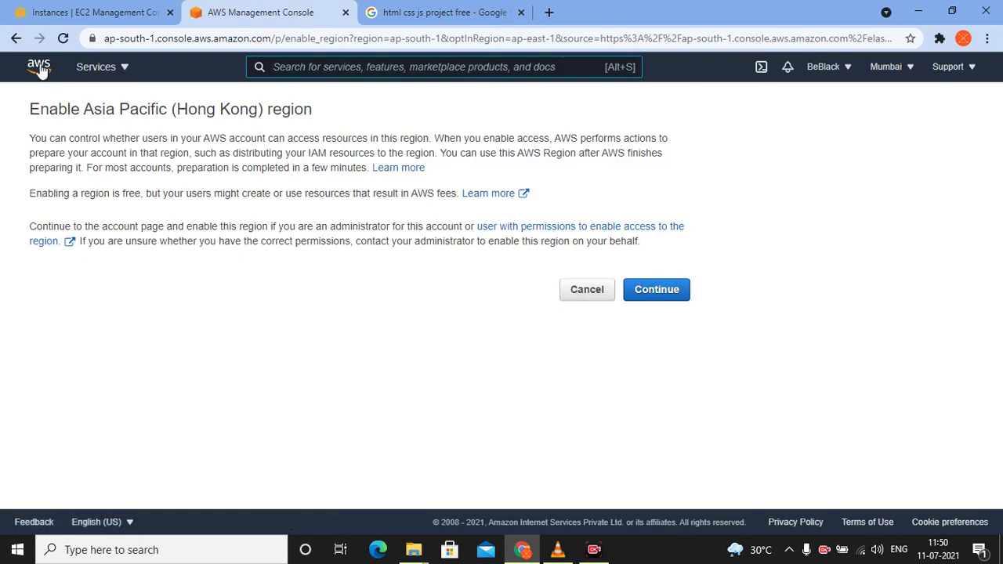
pyautogui.click(15, 37)
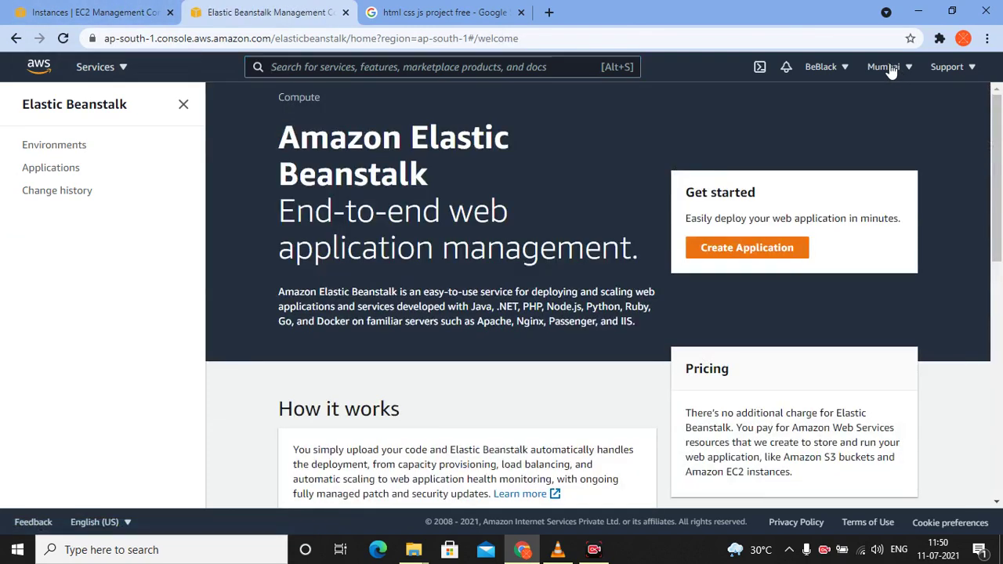
# Open the Imageeditor-env-1 dashboard from the Elastic Beanstalk environments and close the Google search tab
pyautogui.click(891, 67)
pyautogui.click(355, 284)
pyautogui.click(52, 151)
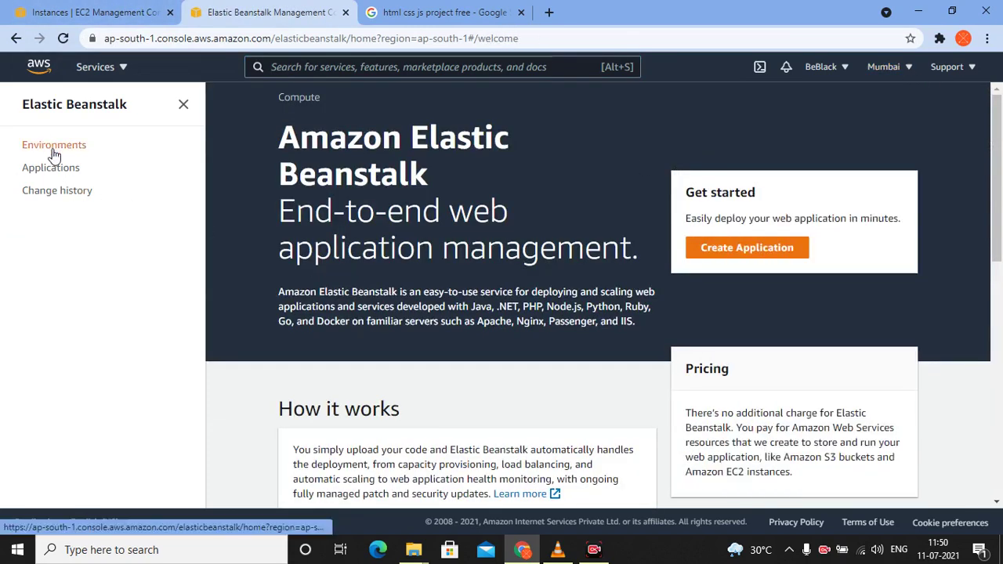
pyautogui.click(730, 249)
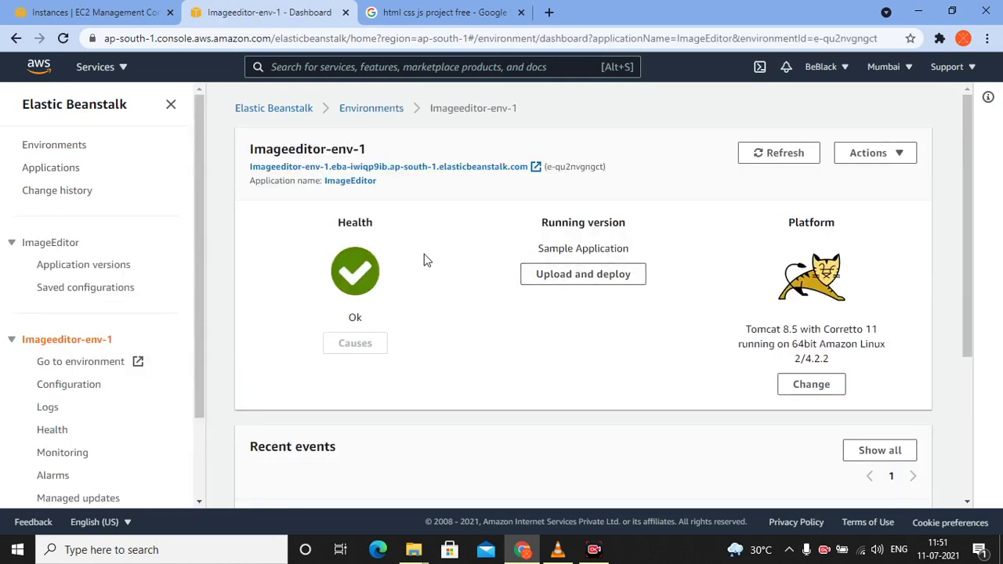
pyautogui.click(521, 12)
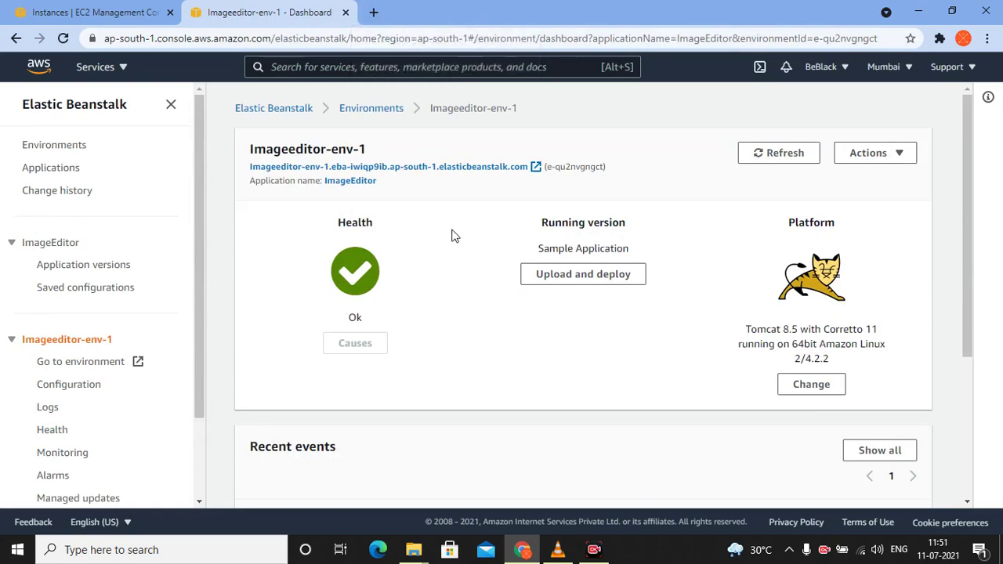
# Open the Imageeditor-env-1 URL to view the sample application's page, and return to the environment dashboard
pyautogui.click(430, 168)
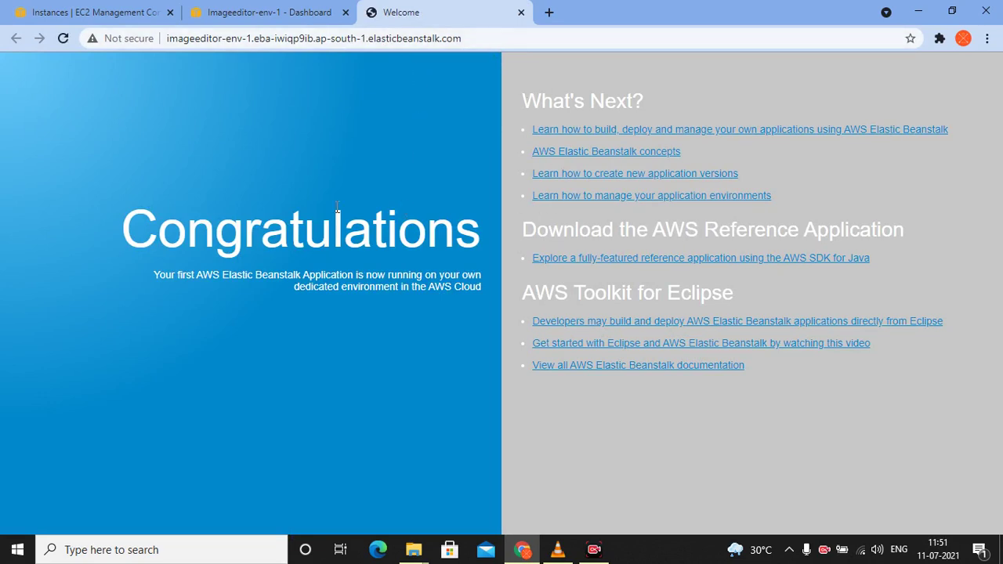
pyautogui.moveTo(104, 236); pyautogui.dragTo(778, 379)
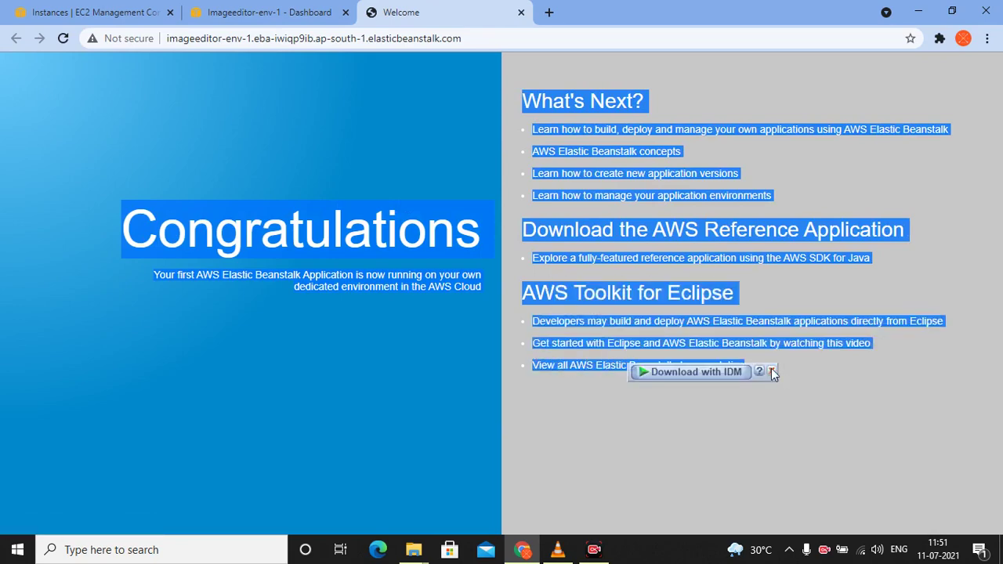
pyautogui.click(772, 371)
pyautogui.click(261, 13)
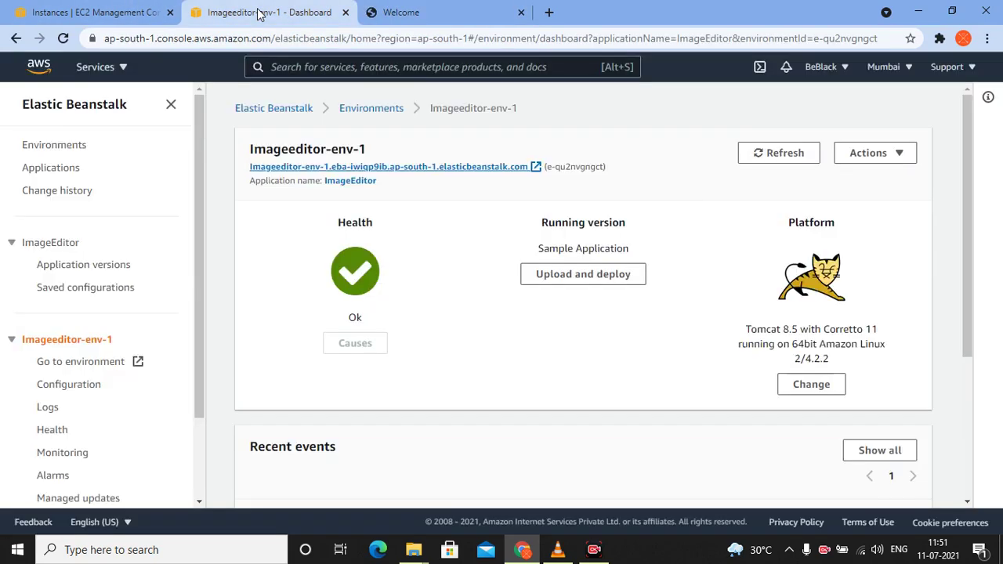
# Examine the health status and recent events of Imageeditor-env-1
pyautogui.doubleClick(354, 224)
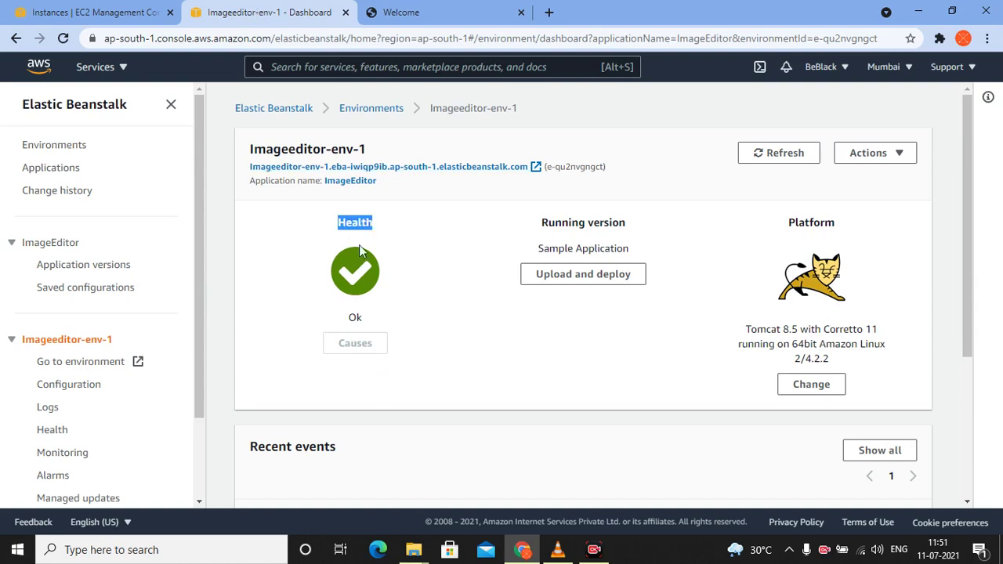
pyautogui.click(381, 290)
pyautogui.scroll(-2, 382, 290)
pyautogui.scroll(2, 382, 290)
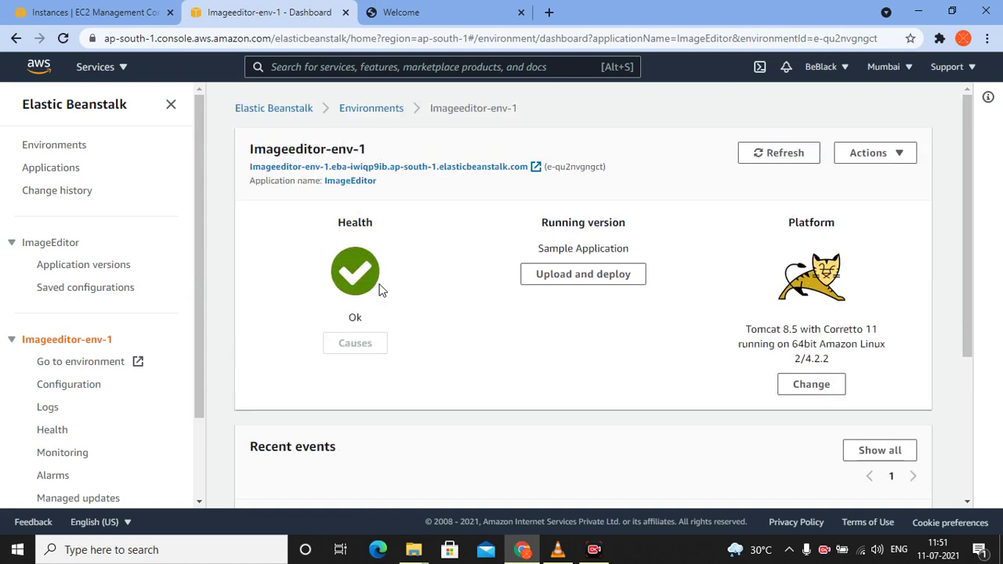
pyautogui.scroll(-3, 381, 290)
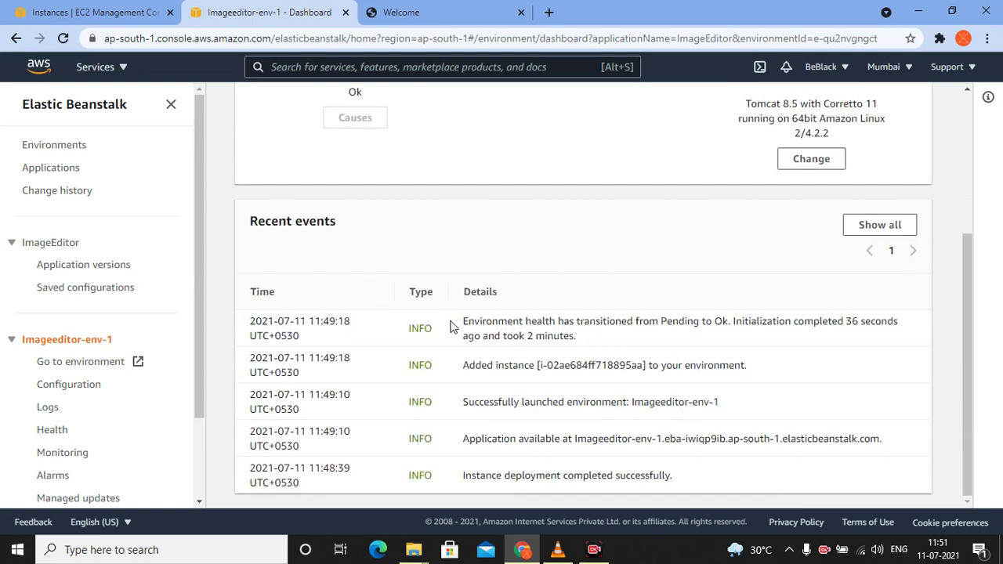
pyautogui.moveTo(461, 325); pyautogui.dragTo(679, 494)
pyautogui.click(678, 494)
pyautogui.scroll(3, 534, 426)
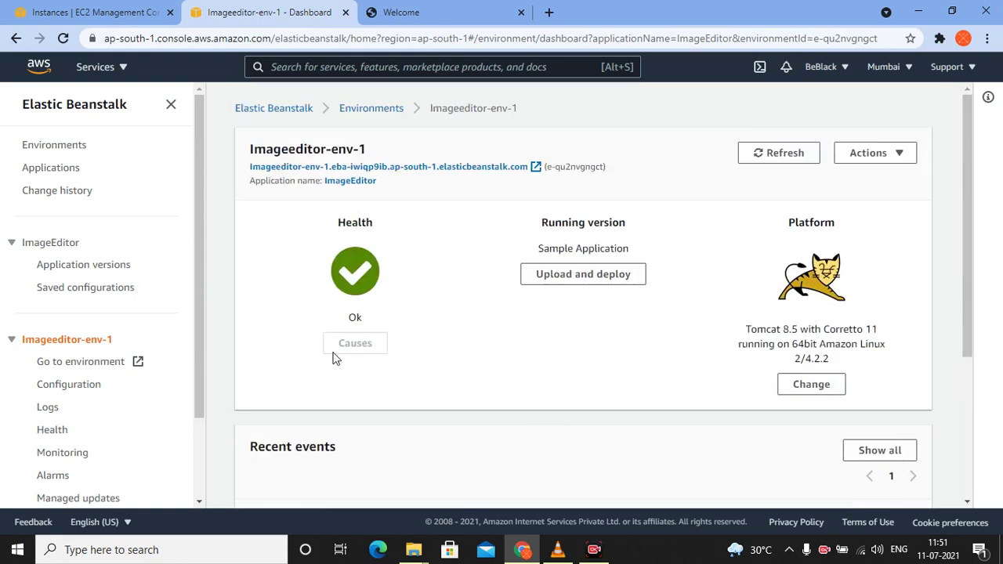
# Upload the PhotoEdit-HTML5 zip archive from the desktop and deploy it to Imageeditor-env-1 with version label Sample Application-1
pyautogui.click(576, 272)
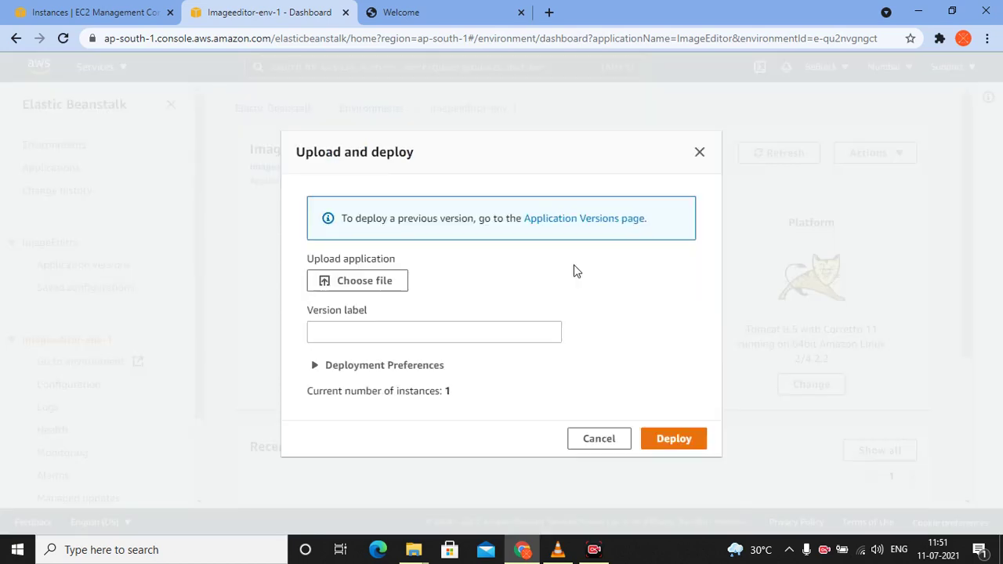
pyautogui.click(389, 281)
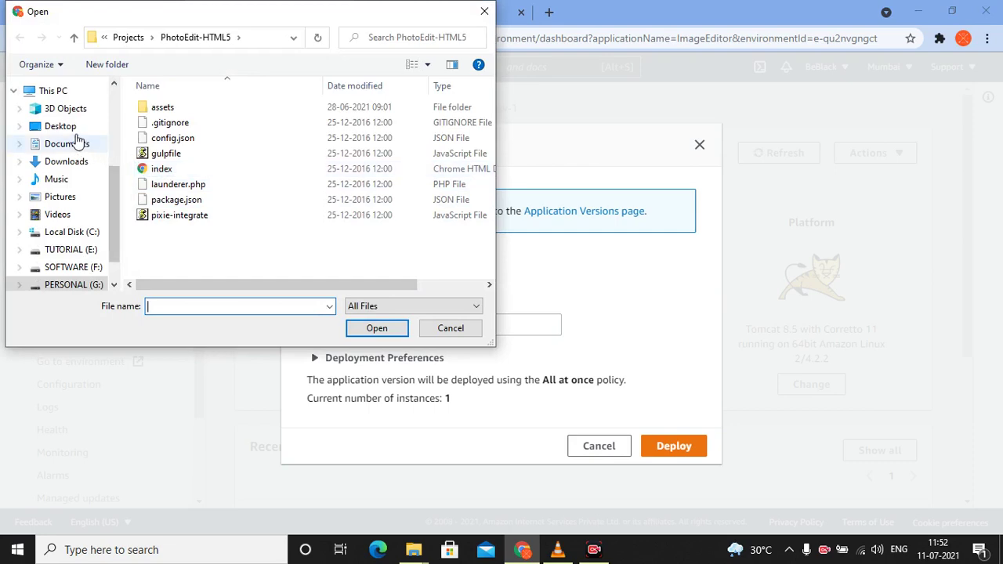
pyautogui.click(66, 127)
pyautogui.click(146, 170)
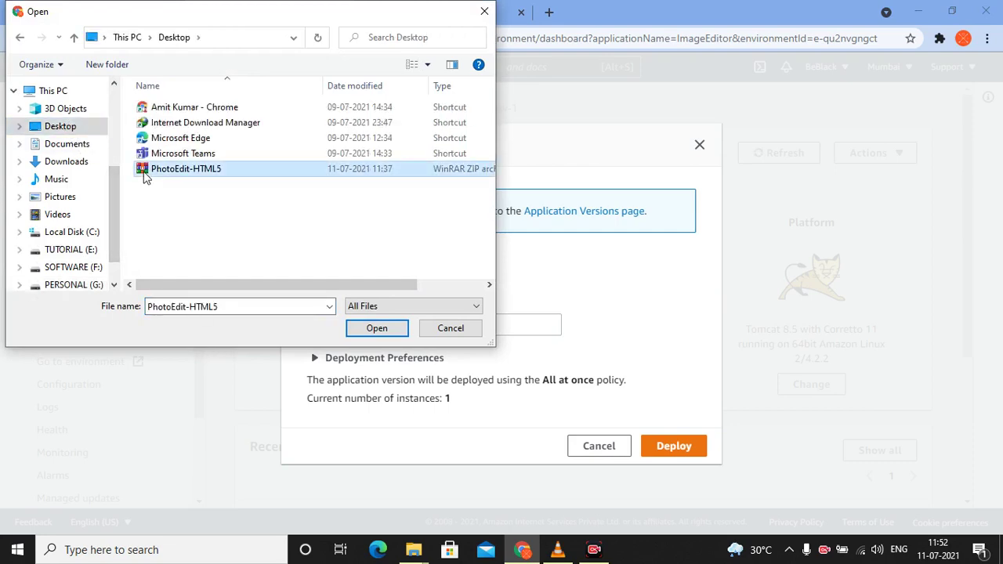
pyautogui.click(377, 327)
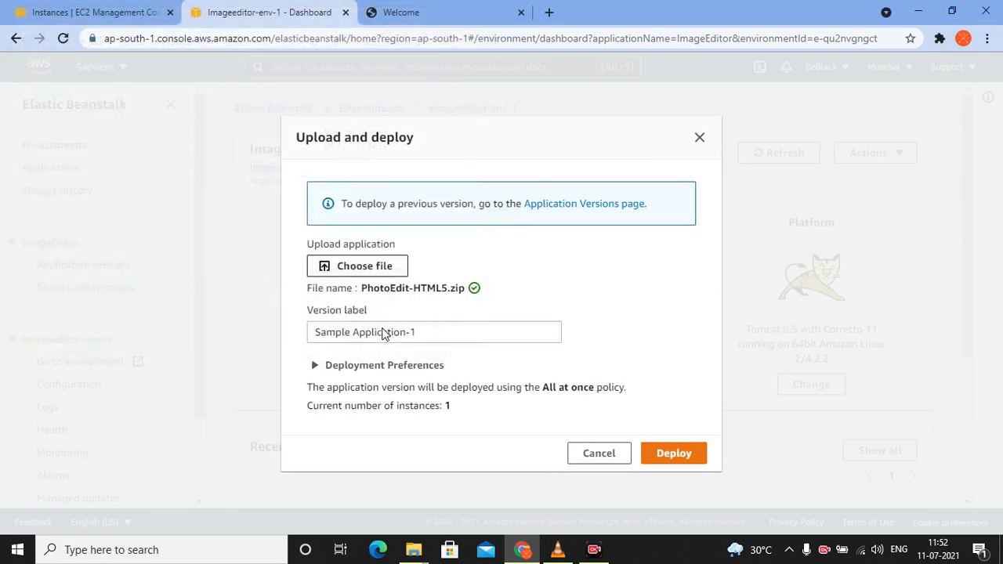
pyautogui.click(668, 454)
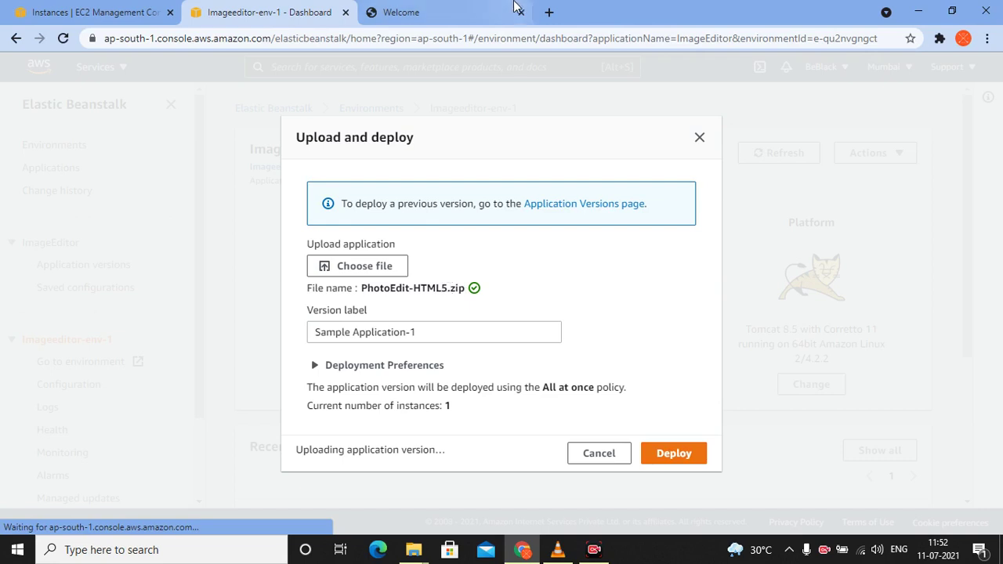
# Search Google in a new tab for "folder to war file converter" and open ezyZip's ZIP to WAR Converter
pyautogui.click(549, 11)
pyautogui.click(460, 34)
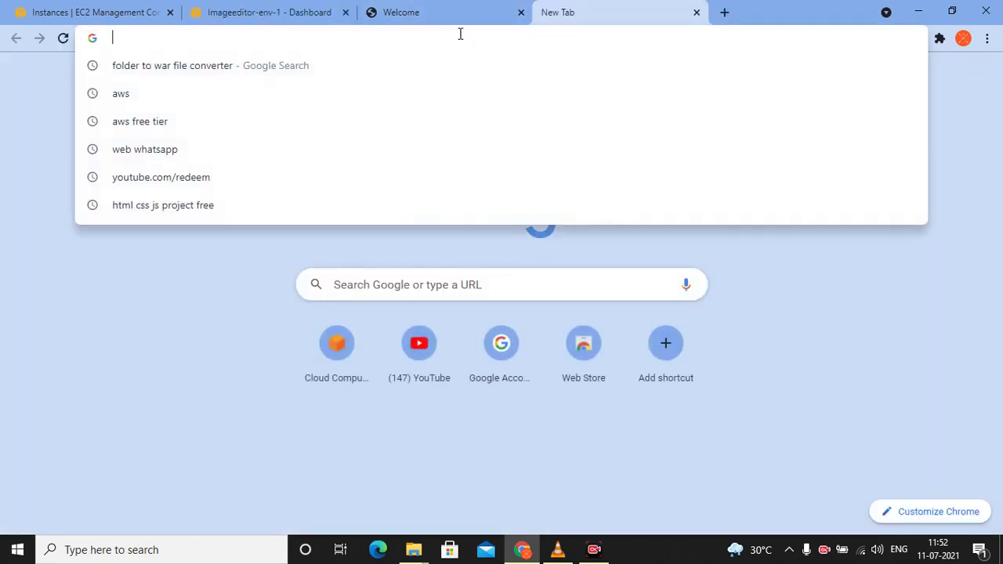
pyautogui.click(233, 62)
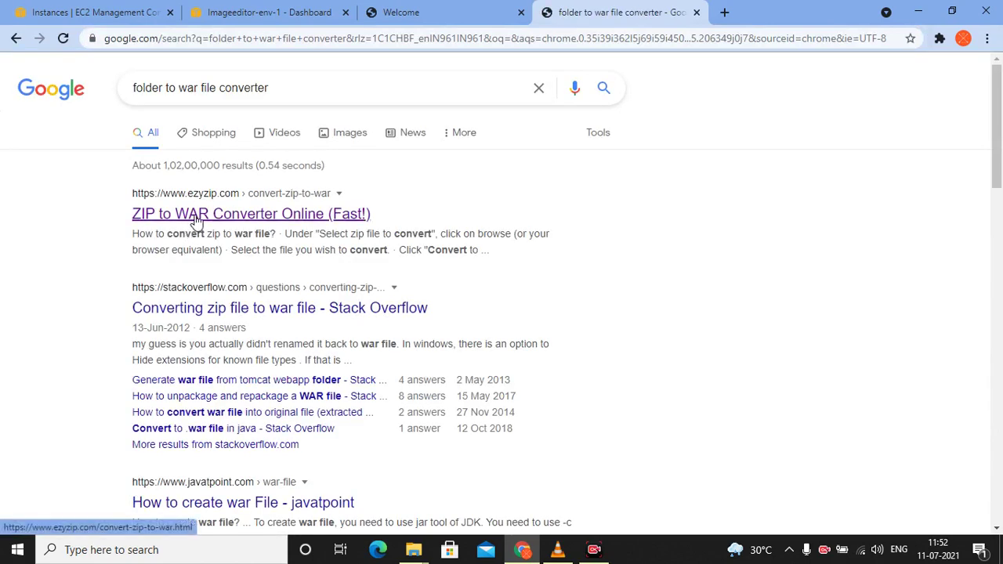
pyautogui.click(196, 222)
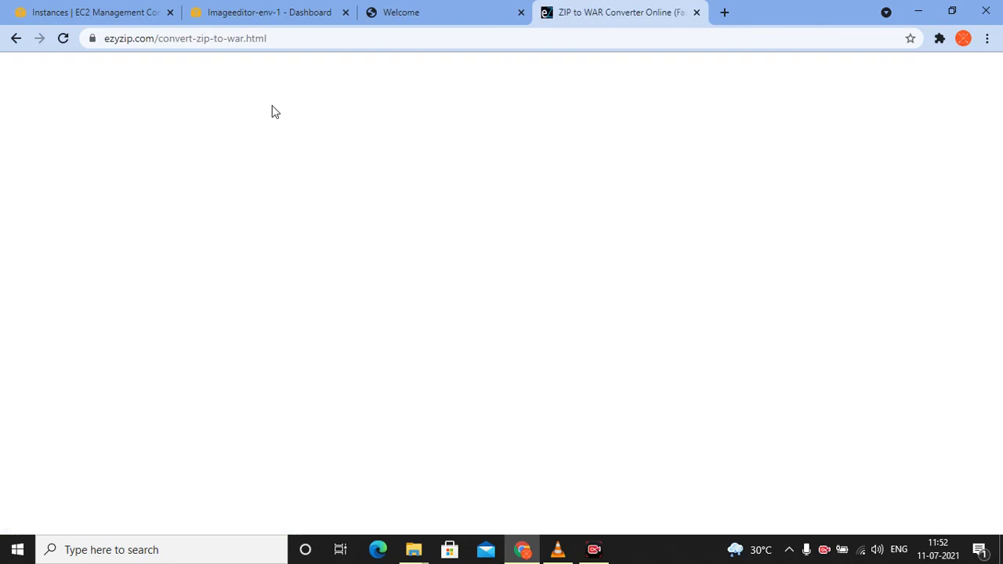
# Check the PhotoEdit-HTML5.zip upload progress on the environment dashboard and view the ezyZip converter page
pyautogui.click(292, 9)
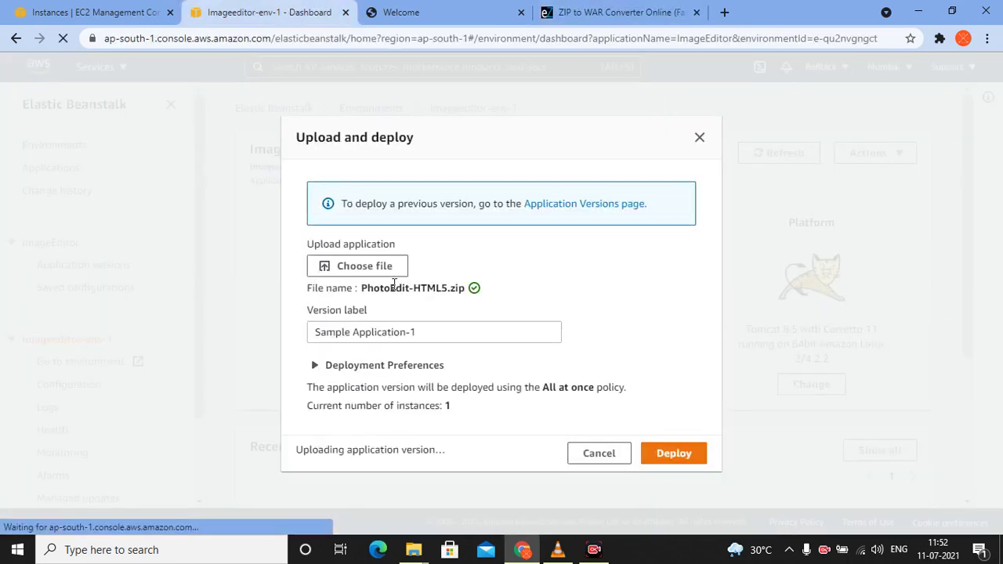
pyautogui.click(598, 12)
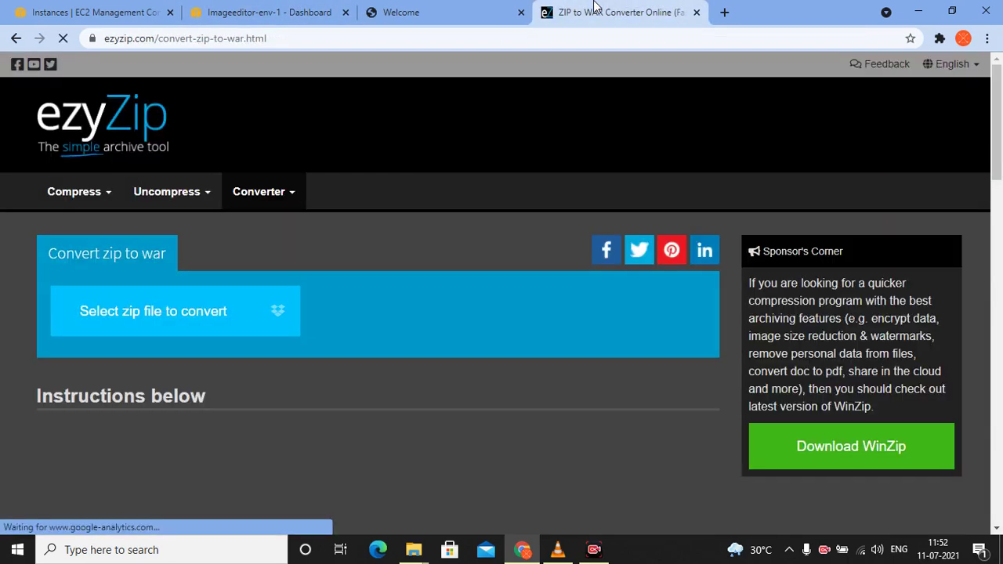
pyautogui.click(287, 9)
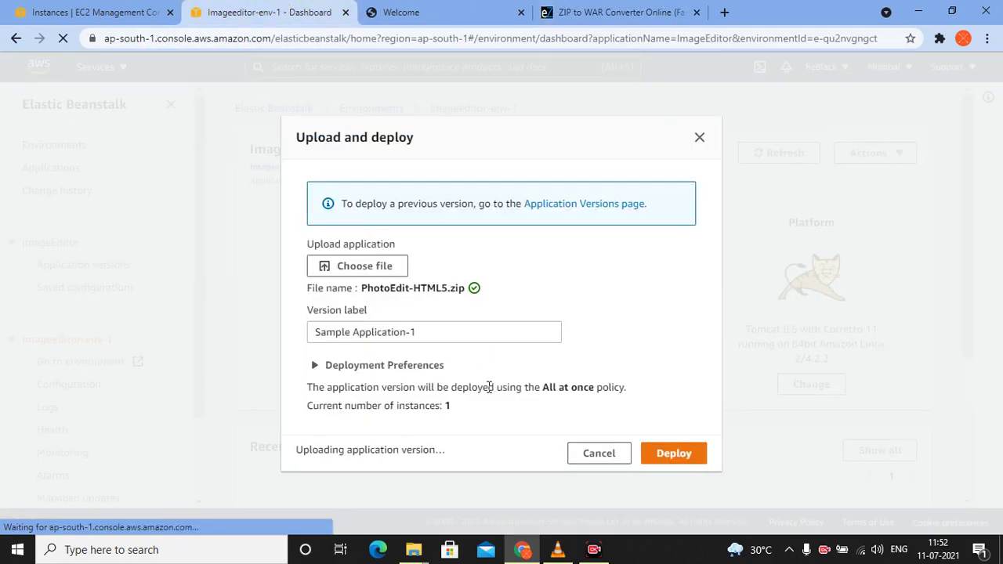
# Examine the update progress, health and running version of Imageeditor-env-1 on its dashboard, with a brief look at the environment's site
pyautogui.click(423, 9)
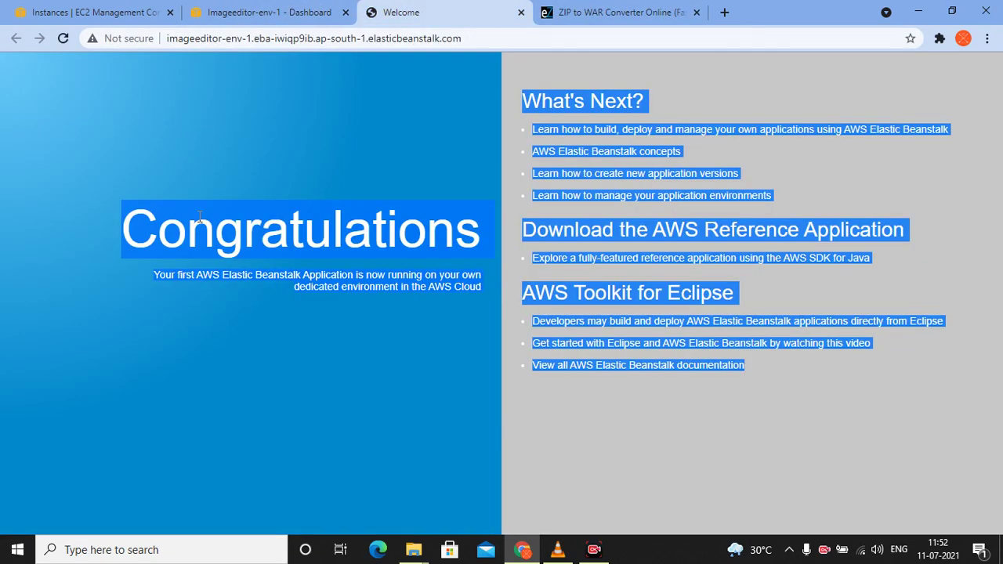
pyautogui.click(266, 9)
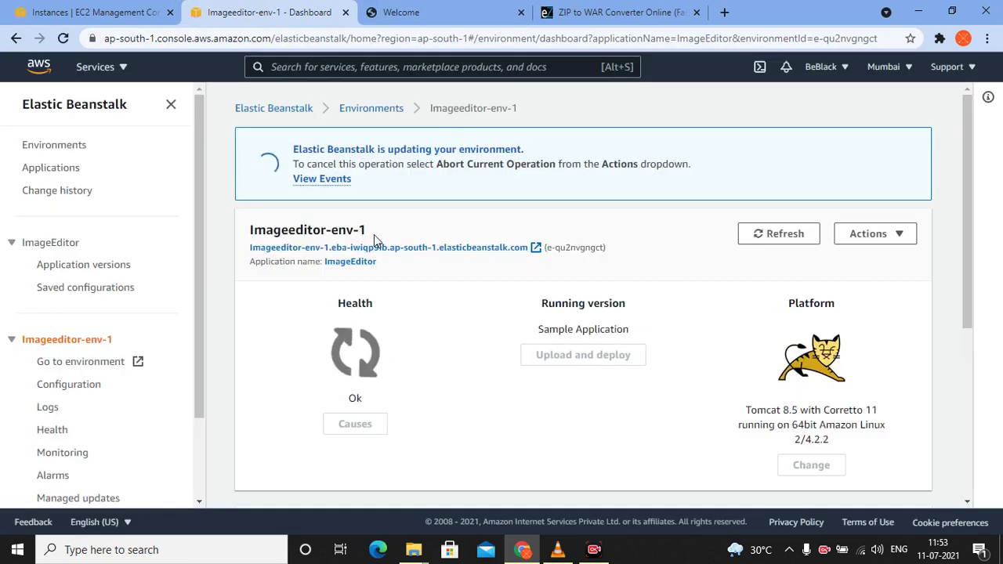
pyautogui.scroll(-1, 353, 228)
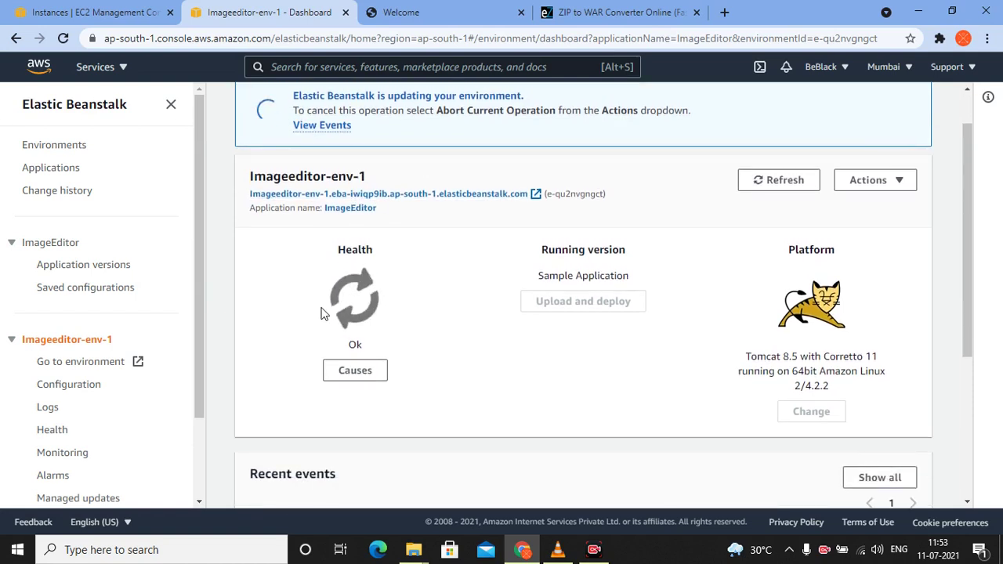
pyautogui.scroll(-2, 302, 313)
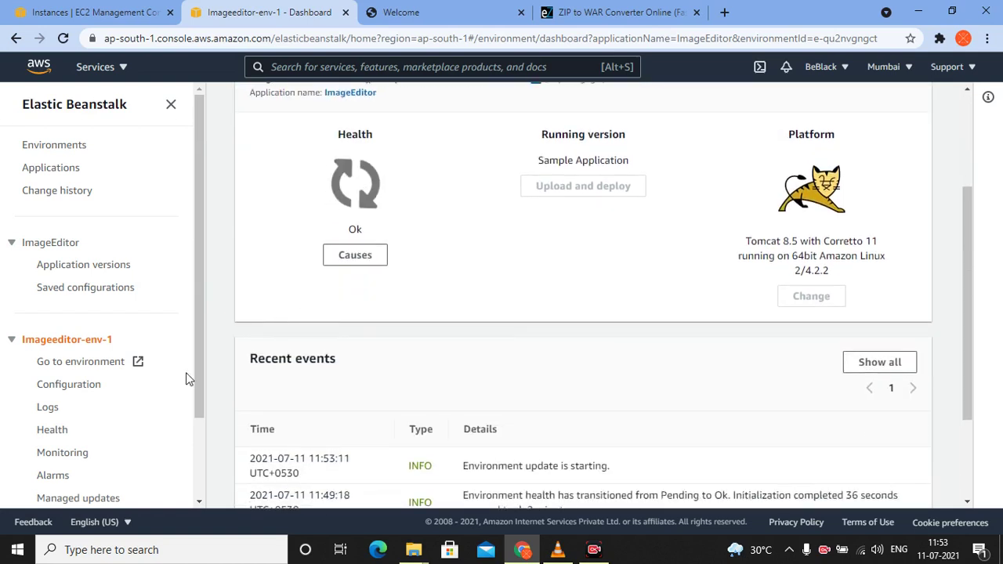
pyautogui.scroll(-2, 141, 422)
pyautogui.scroll(2, 141, 424)
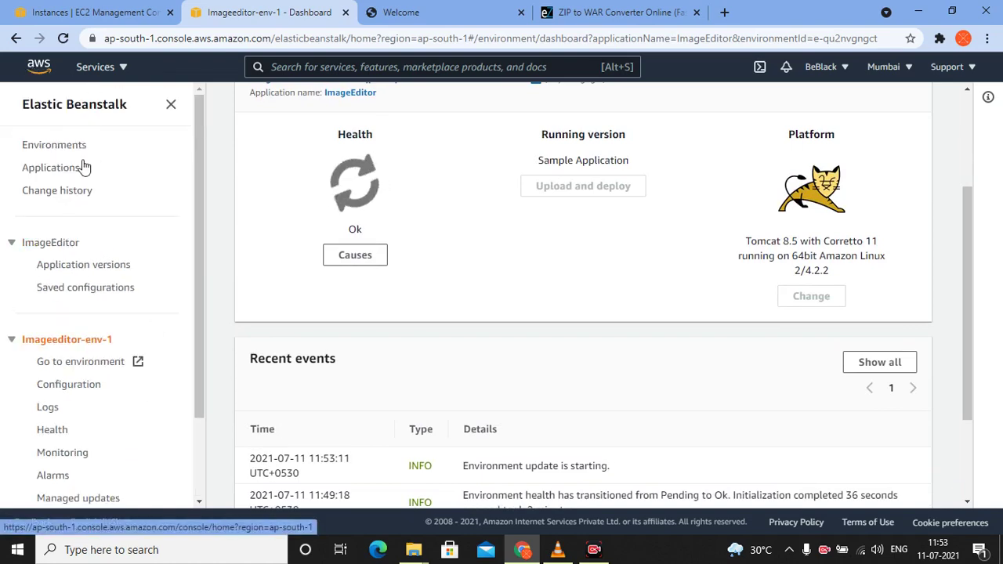
pyautogui.scroll(1, 294, 281)
pyautogui.scroll(3, 295, 281)
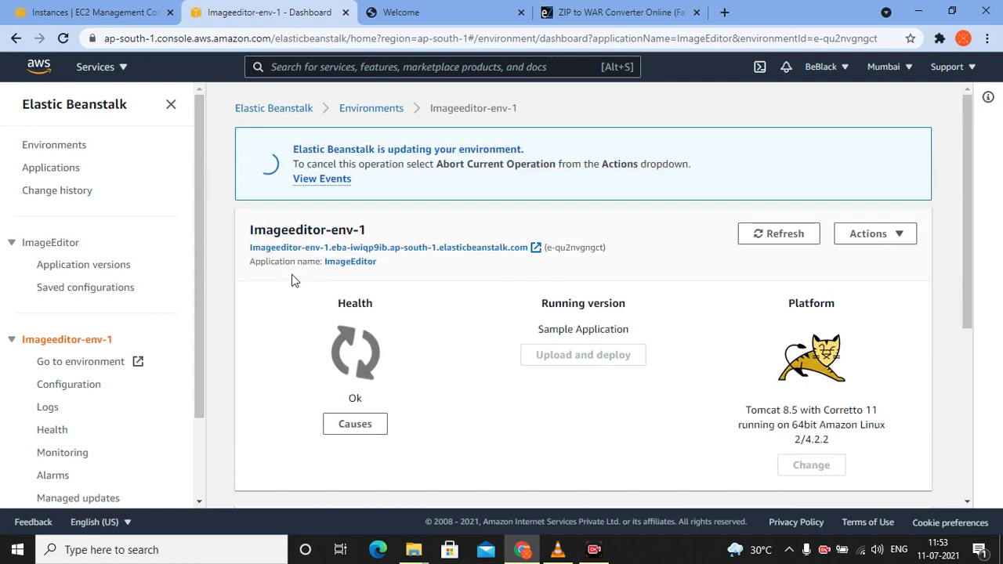
pyautogui.scroll(-3, 369, 302)
pyautogui.scroll(-3, 375, 308)
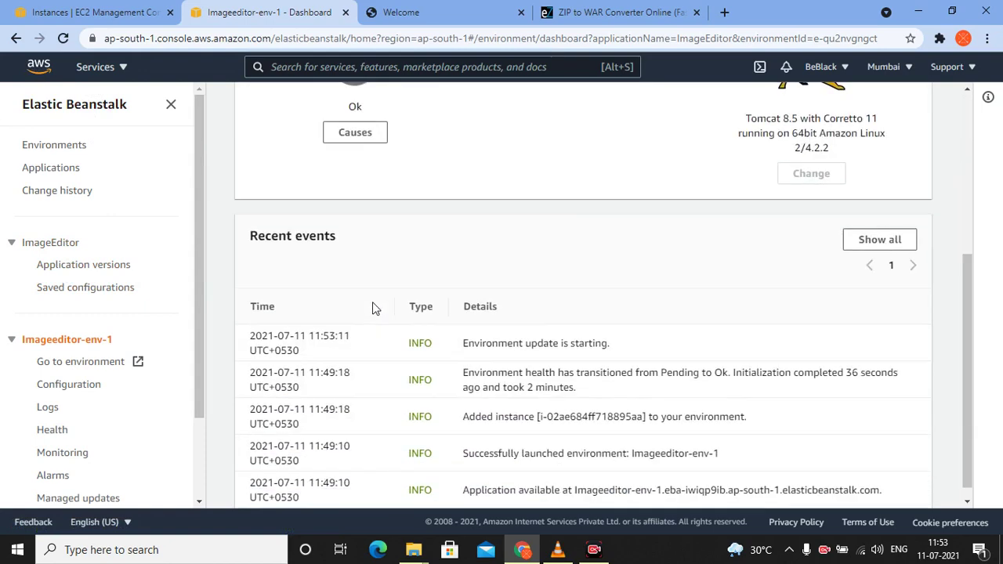
pyautogui.scroll(1, 375, 308)
pyautogui.scroll(3, 373, 308)
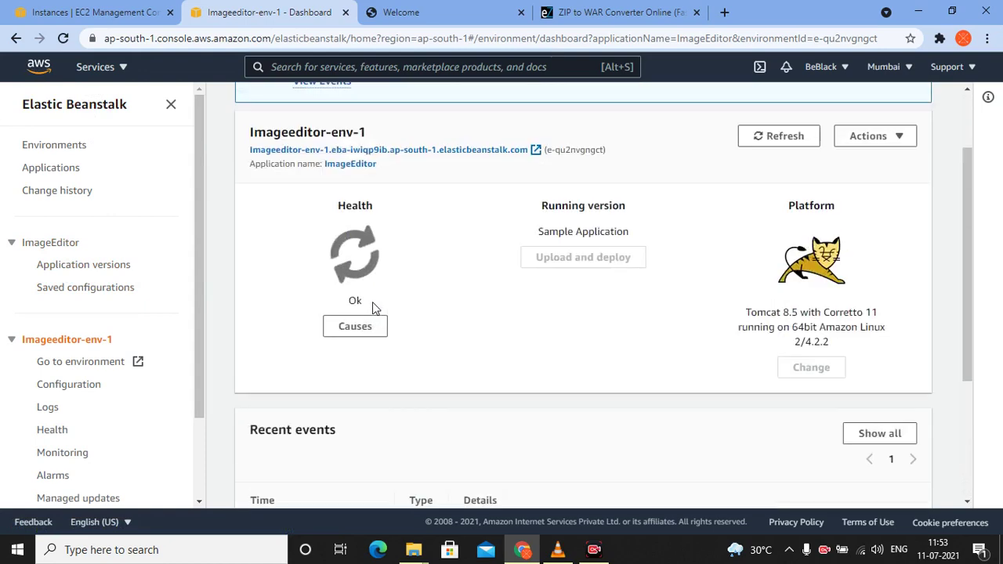
pyautogui.scroll(1, 535, 249)
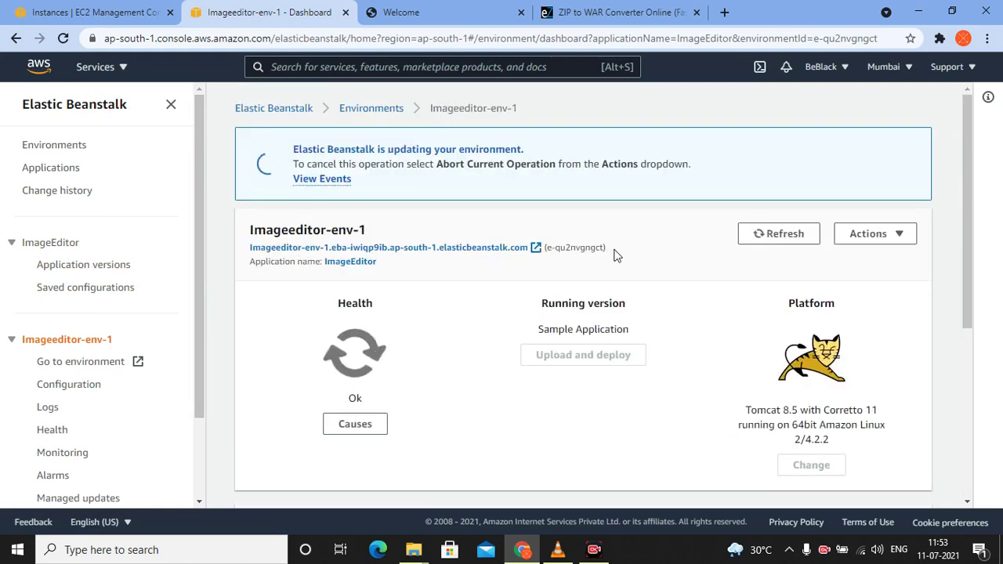
# Read the newest deployment entries in the recent events of Imageeditor-env-1 and recheck its health status
pyautogui.scroll(-4, 451, 388)
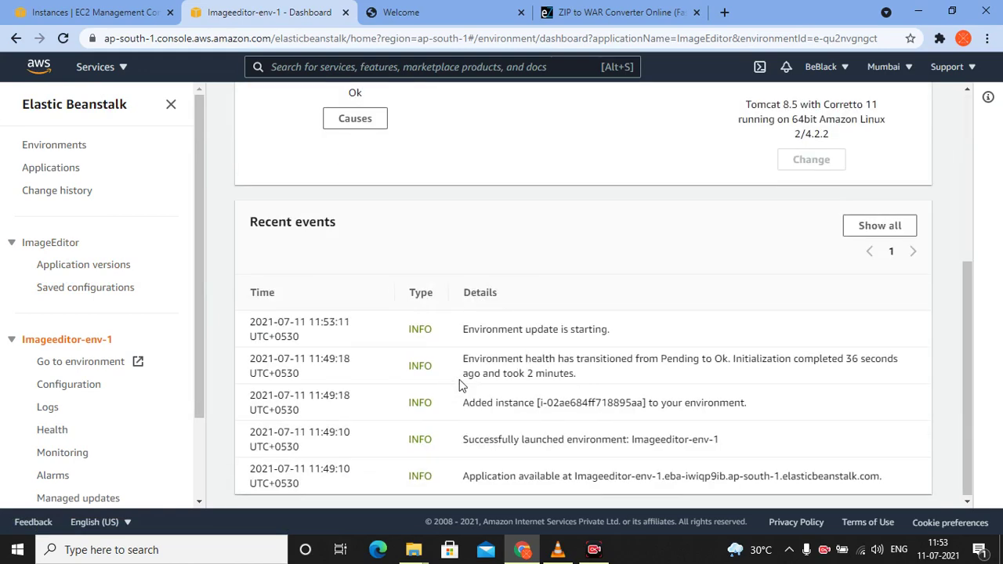
pyautogui.moveTo(605, 347); pyautogui.dragTo(461, 339)
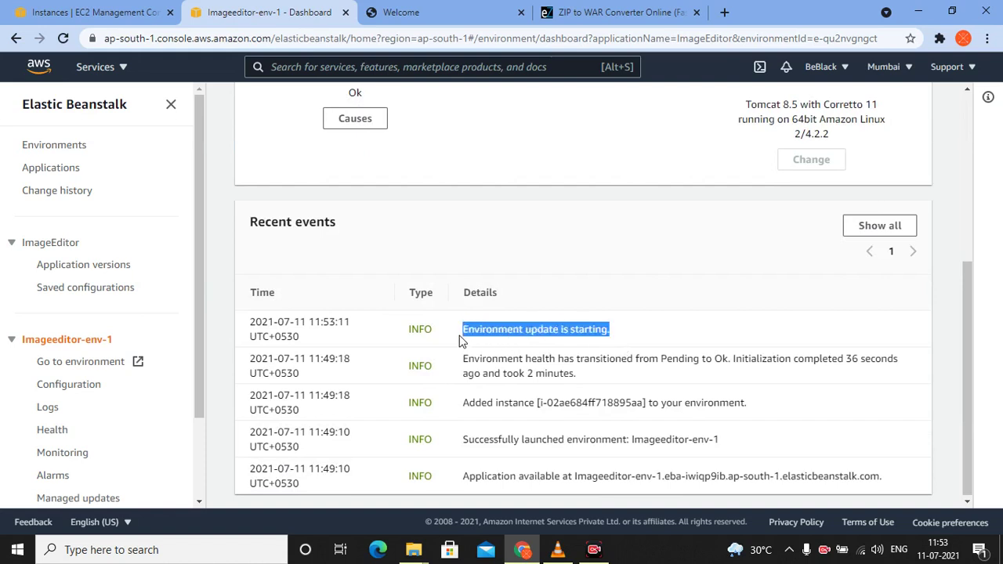
pyautogui.click(459, 339)
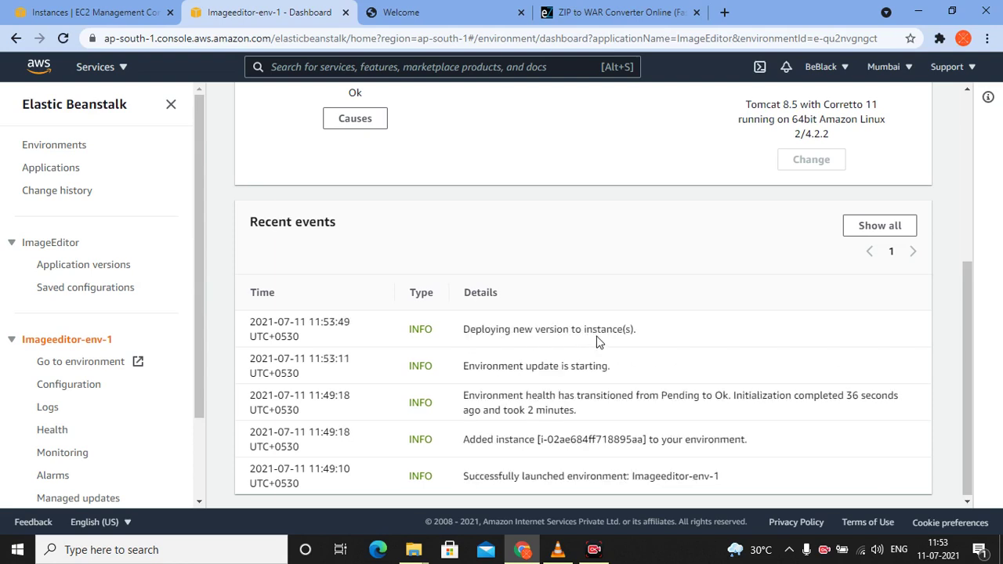
pyautogui.moveTo(464, 329); pyautogui.dragTo(635, 344)
pyautogui.scroll(3, 567, 165)
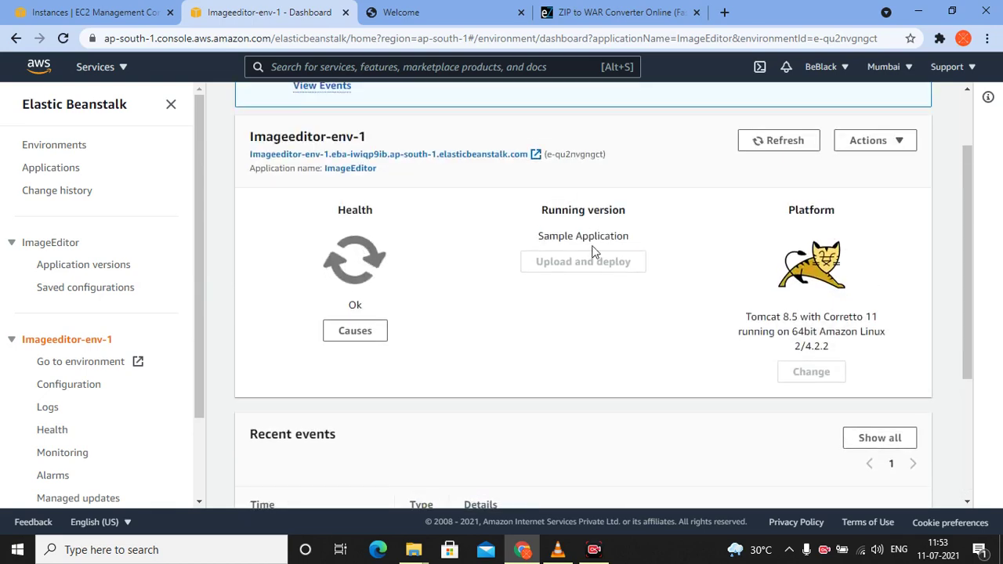
pyautogui.scroll(-2, 593, 251)
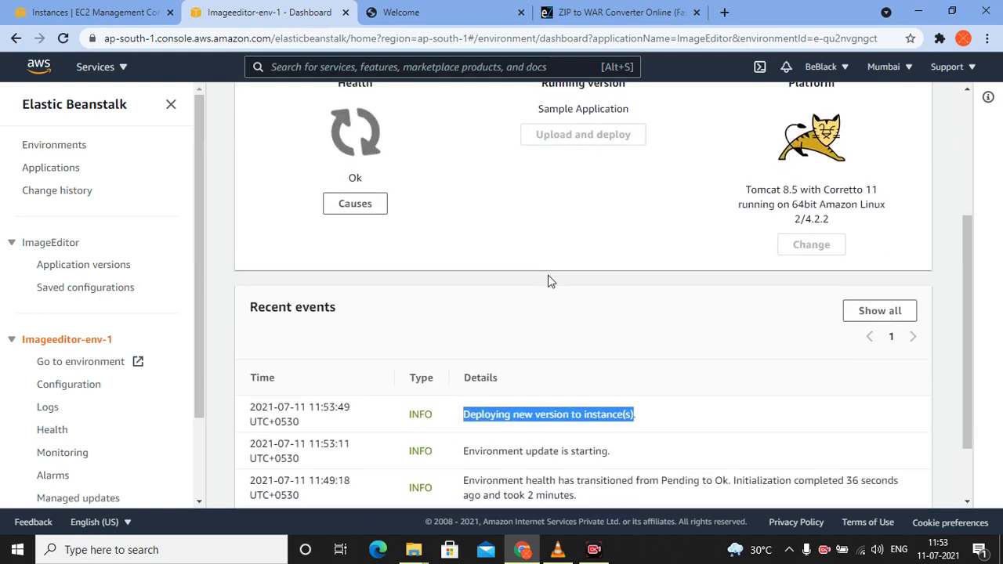
pyautogui.scroll(2, 523, 365)
pyautogui.scroll(2, 523, 366)
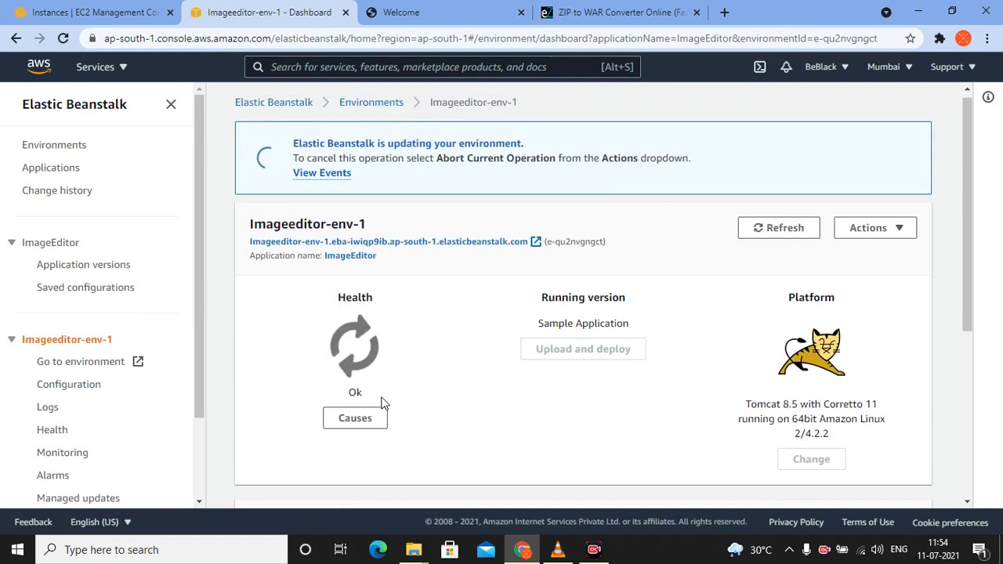
pyautogui.scroll(-1, 384, 399)
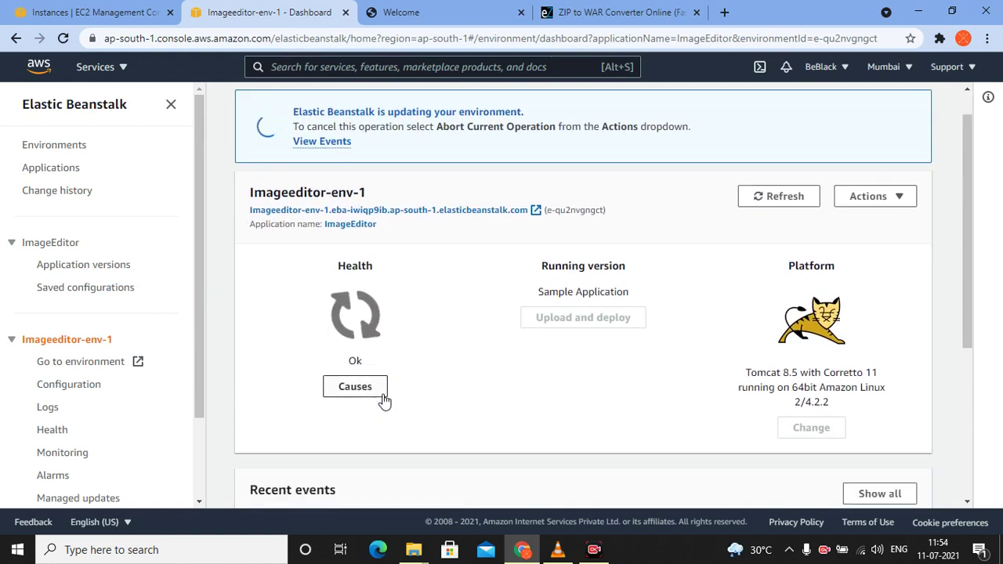
pyautogui.scroll(1, 385, 402)
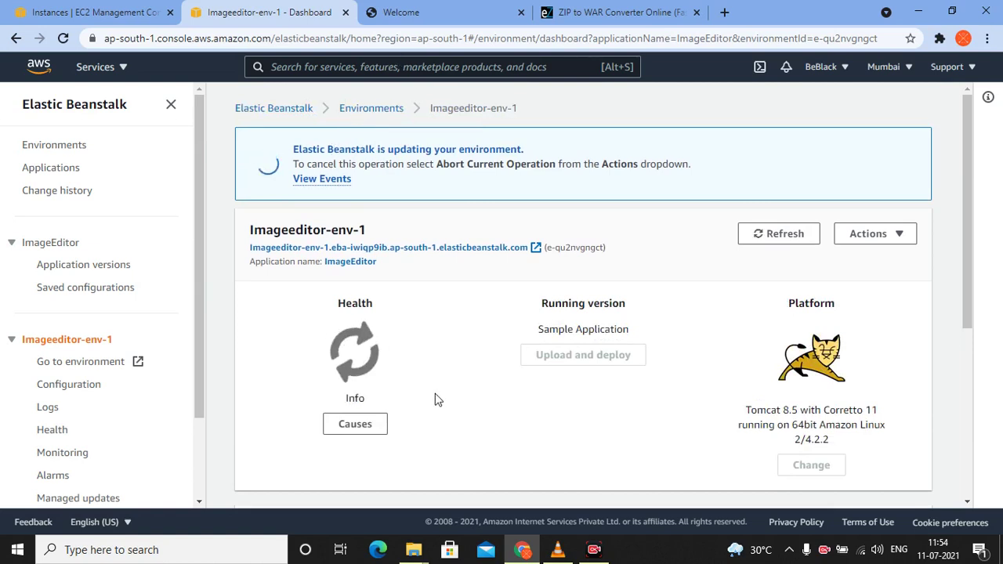
pyautogui.scroll(-1, 435, 394)
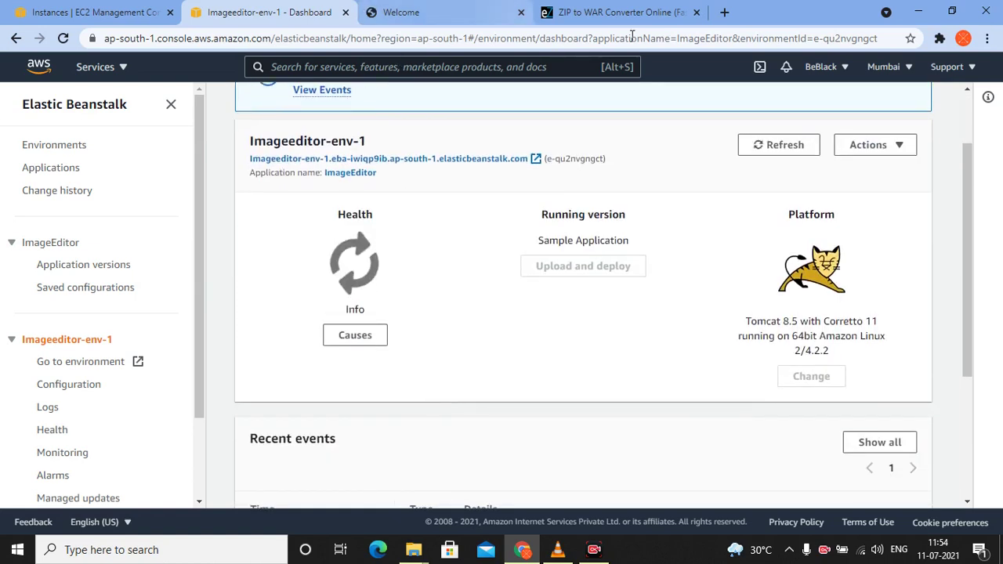
# View the environment's Welcome page and check the recent events and health of Imageeditor-env-1 for deployment completion
pyautogui.click(463, 12)
pyautogui.click(471, 37)
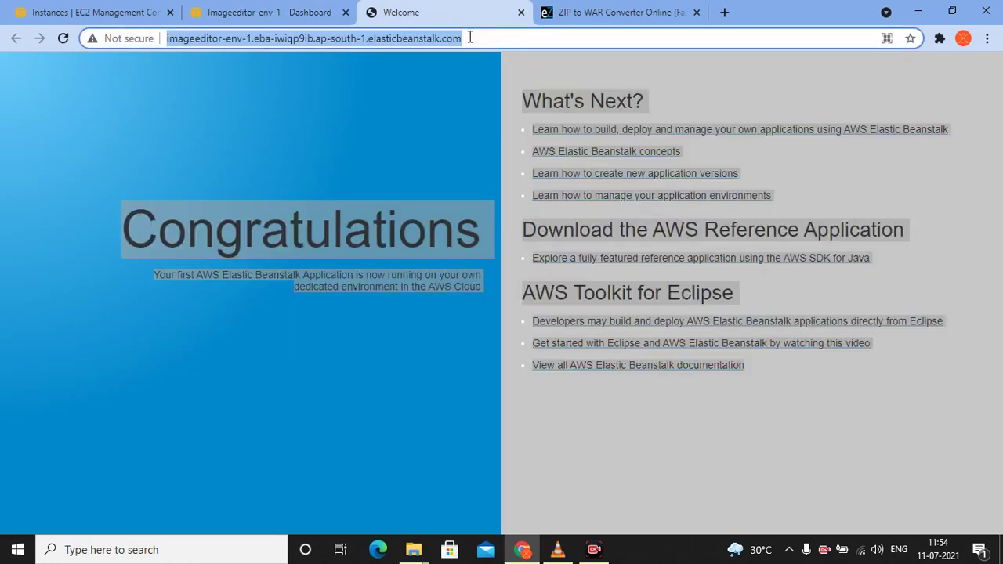
pyautogui.click(282, 11)
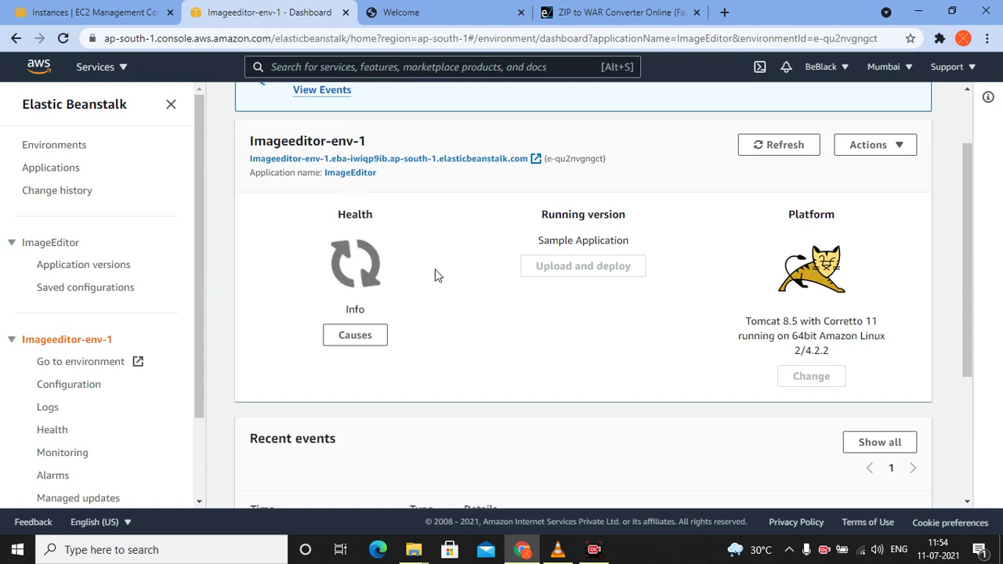
pyautogui.scroll(-1, 437, 275)
pyautogui.scroll(-2, 436, 275)
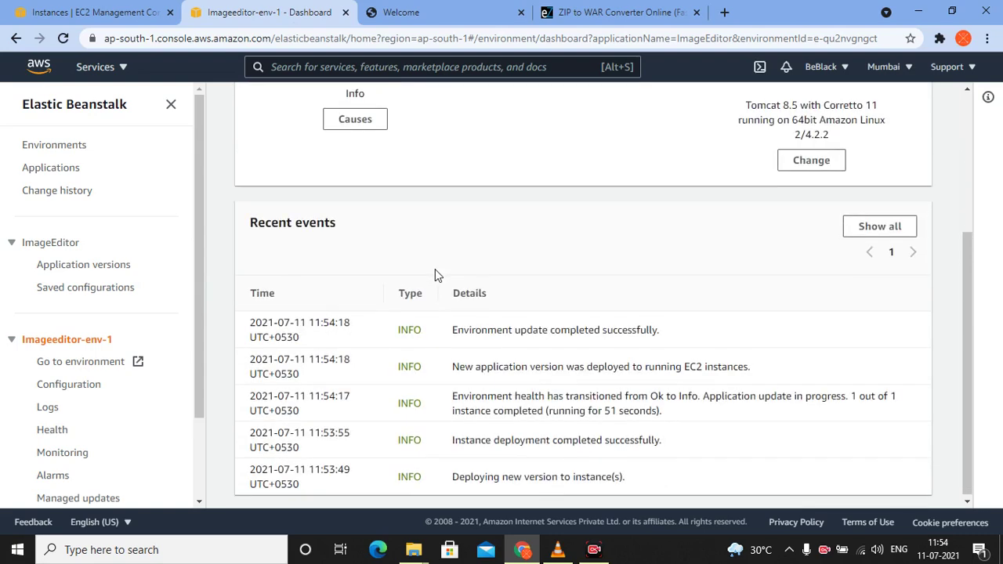
pyautogui.moveTo(461, 335); pyautogui.dragTo(630, 358)
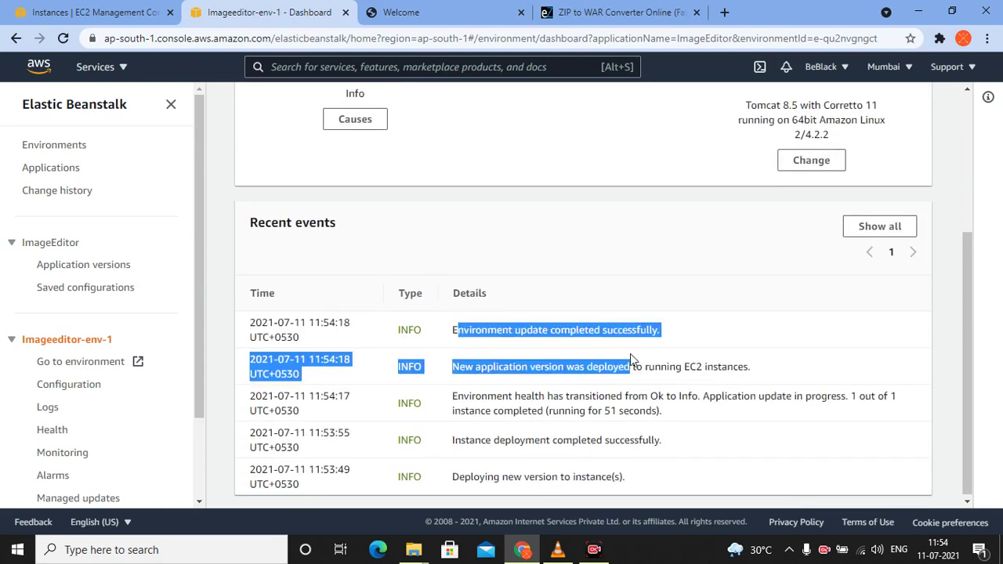
pyautogui.scroll(3, 630, 354)
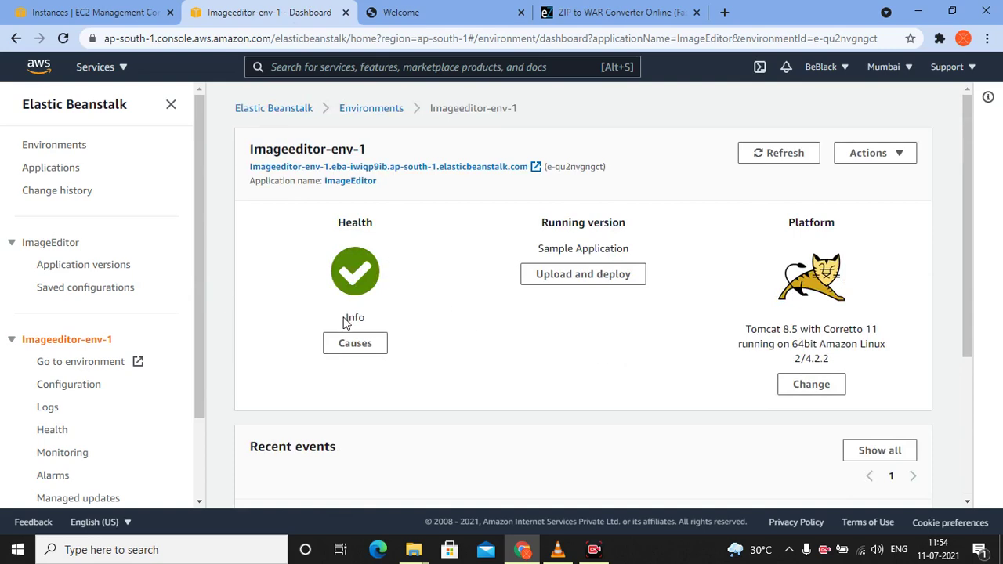
# Reload the environment's website and open the same elasticbeanstalk.com URL in a new incognito window
pyautogui.click(422, 9)
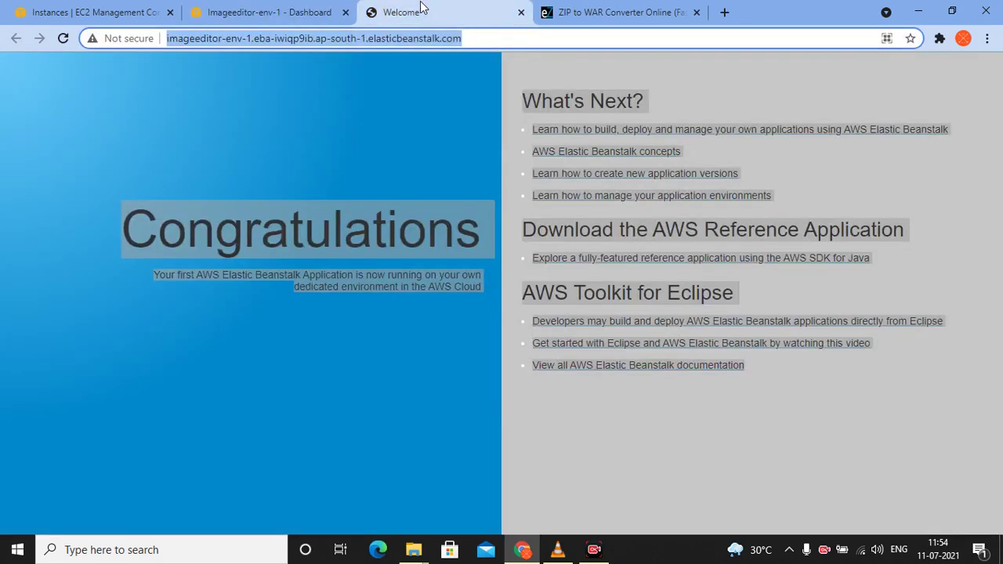
pyautogui.click(64, 39)
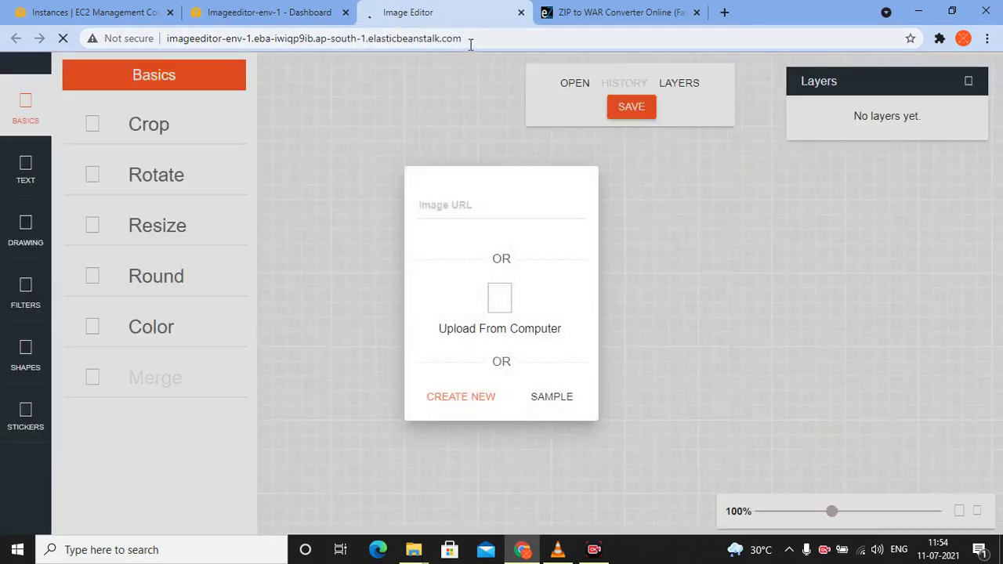
pyautogui.click(471, 43)
pyautogui.hotkey('ctrl', 'c')
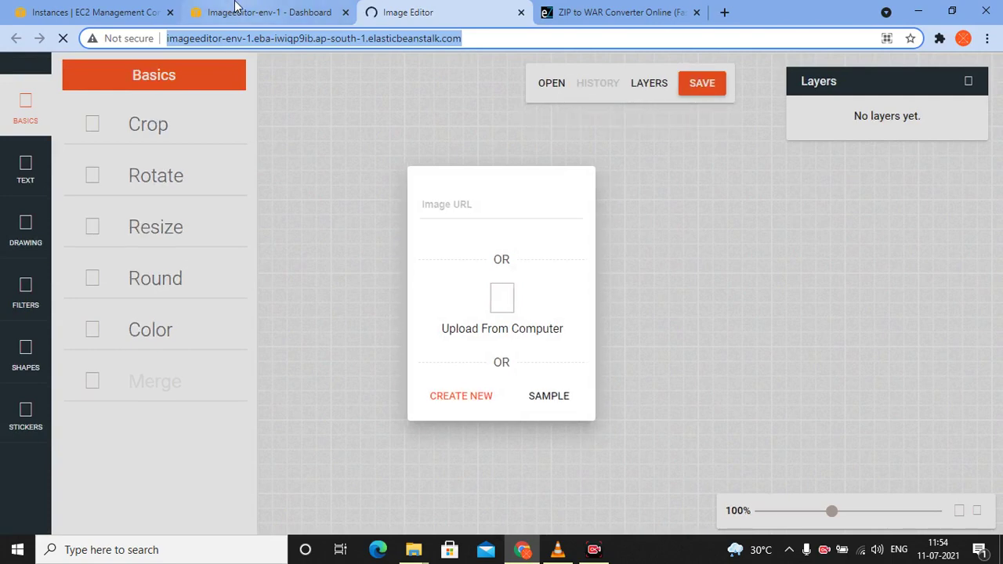
pyautogui.click(267, 12)
pyautogui.click(421, 8)
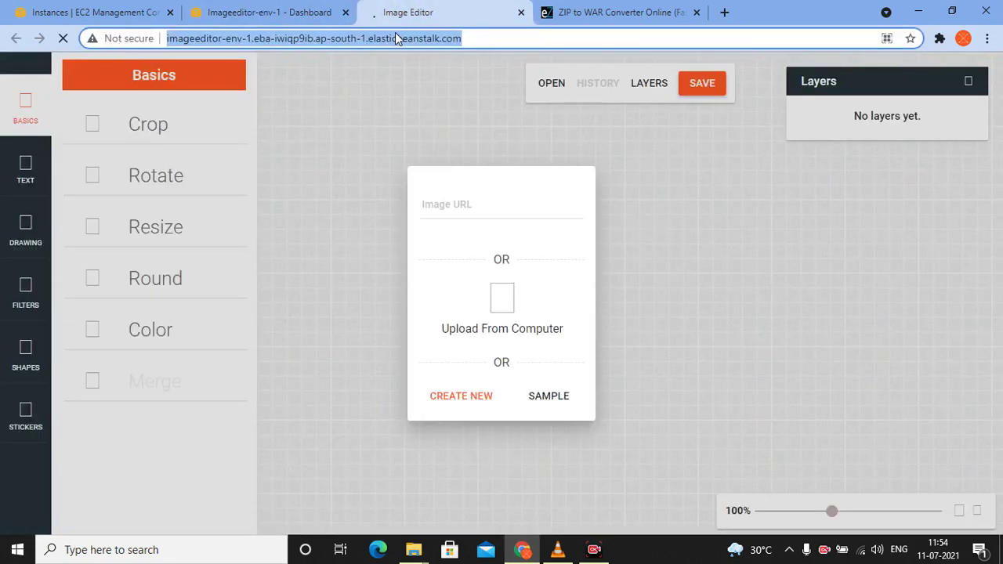
pyautogui.click(987, 39)
pyautogui.click(894, 96)
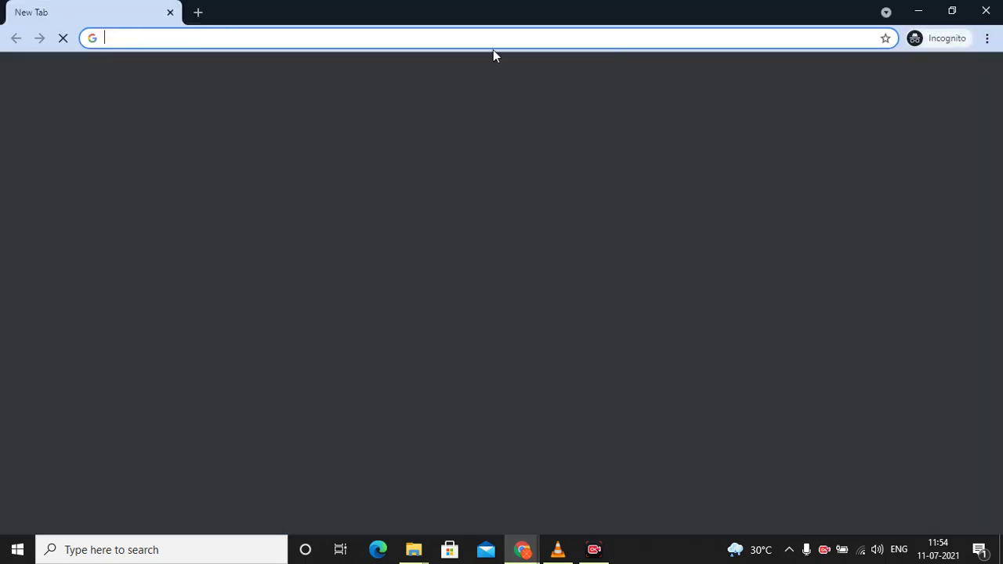
pyautogui.hotkey('ctrl', 'v')
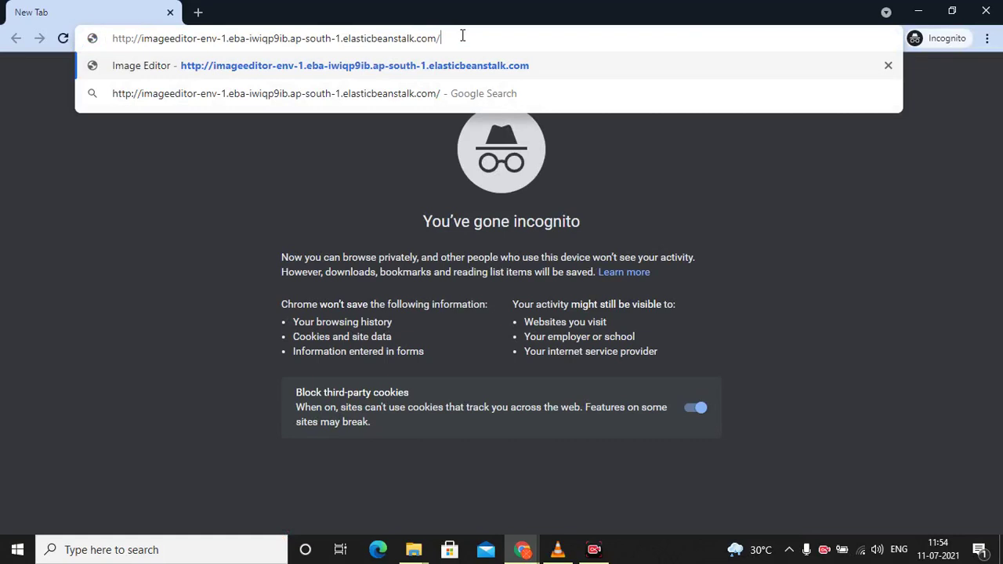
pyautogui.press('Return')
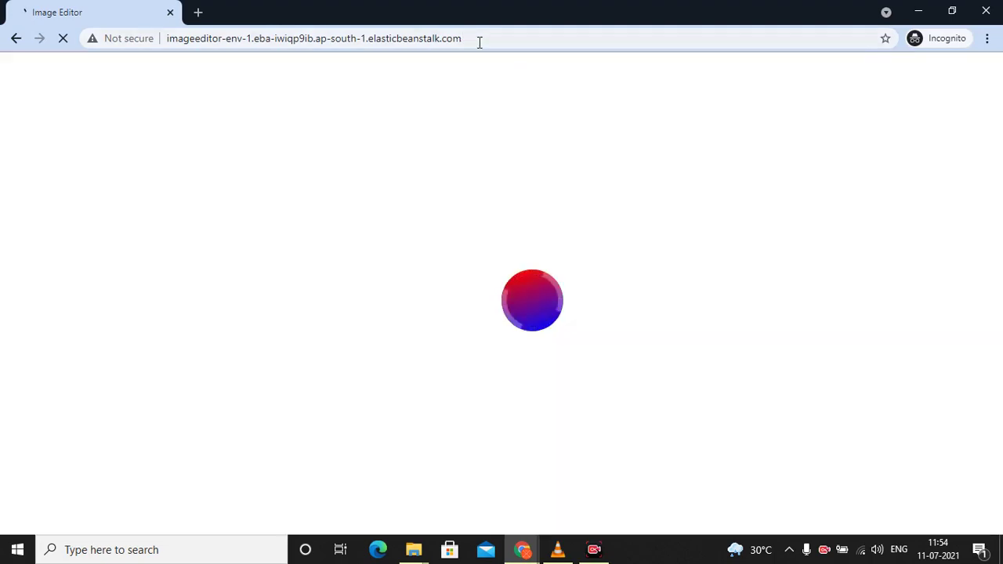
pyautogui.click(476, 38)
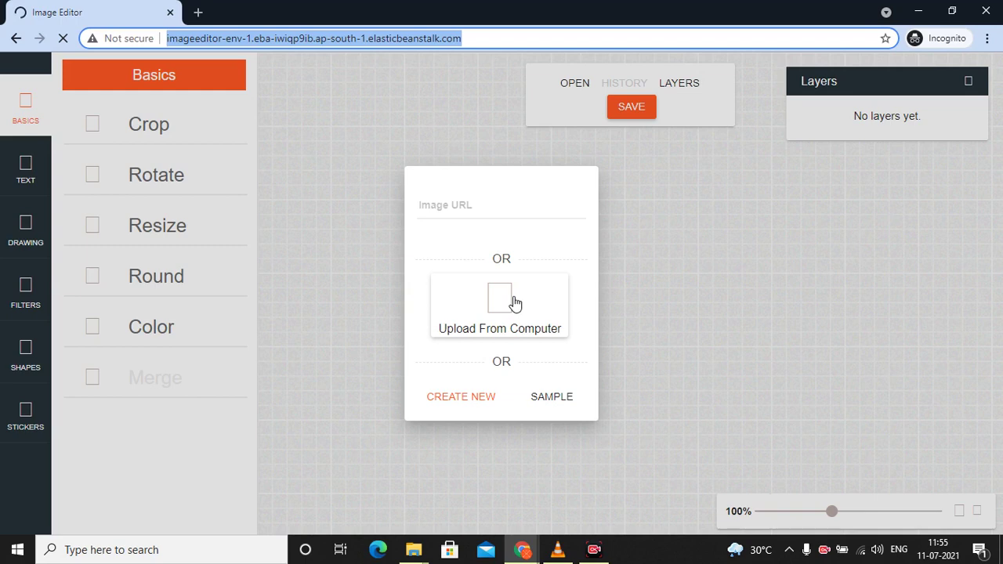
pyautogui.click(479, 330)
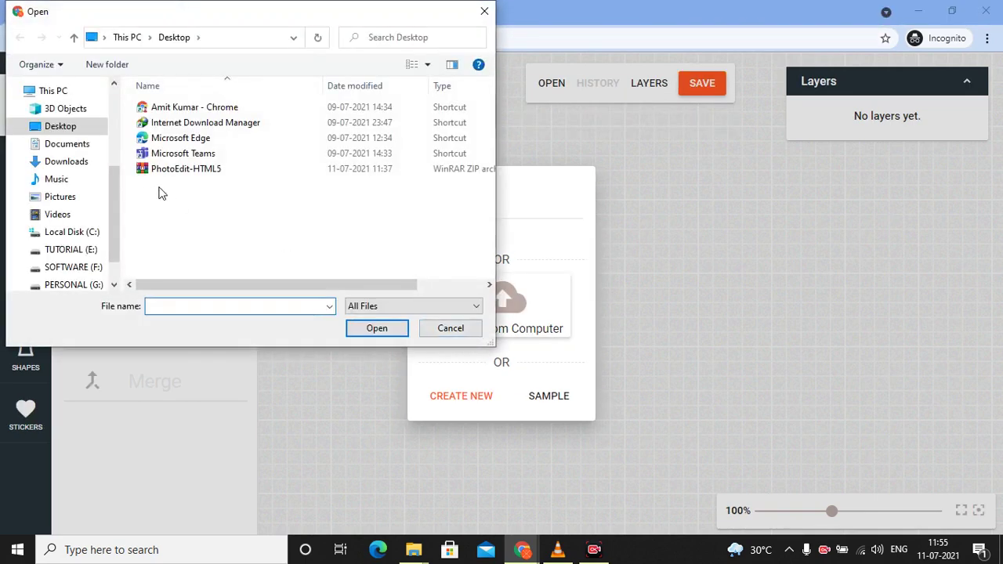
pyautogui.click(62, 197)
pyautogui.doubleClick(256, 141)
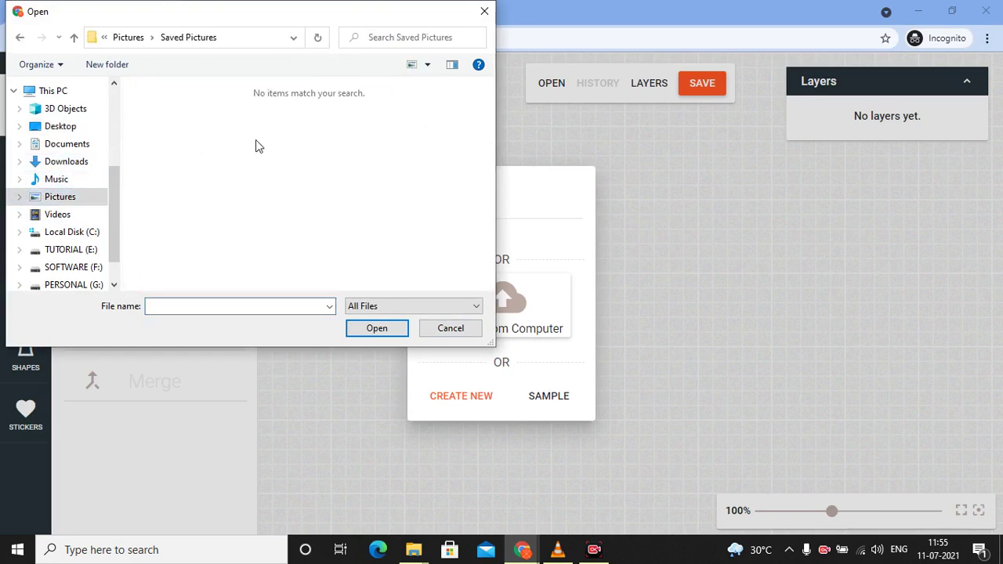
pyautogui.click(484, 11)
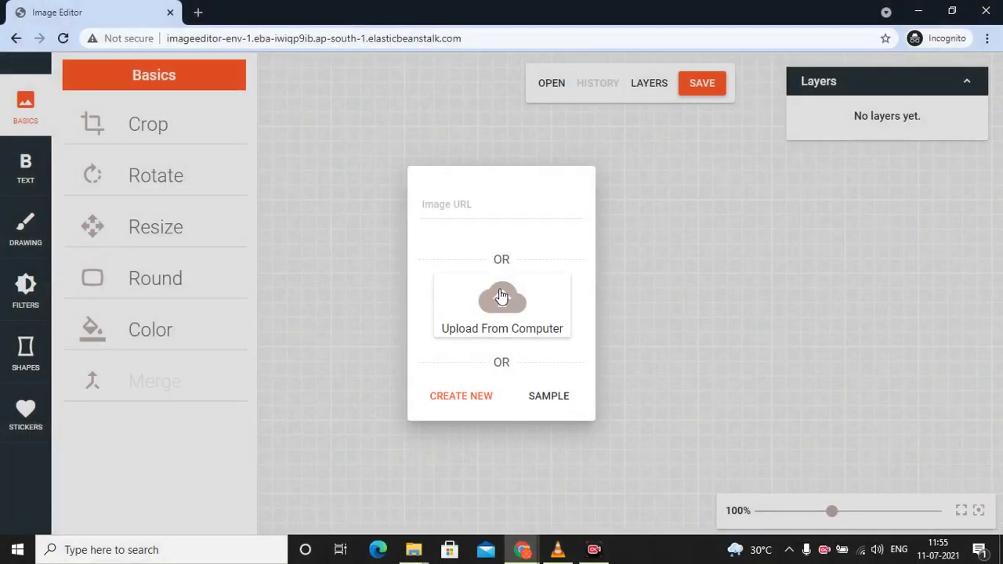
# Upload Screenshot (1) from the Screenshots folder in Pictures and open it as the image to edit
pyautogui.click(497, 293)
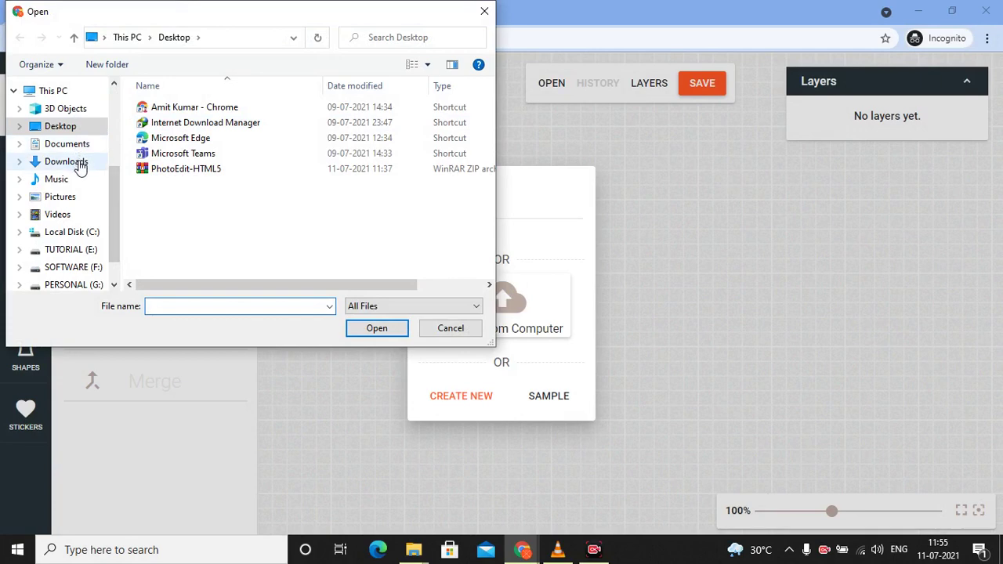
pyautogui.click(69, 199)
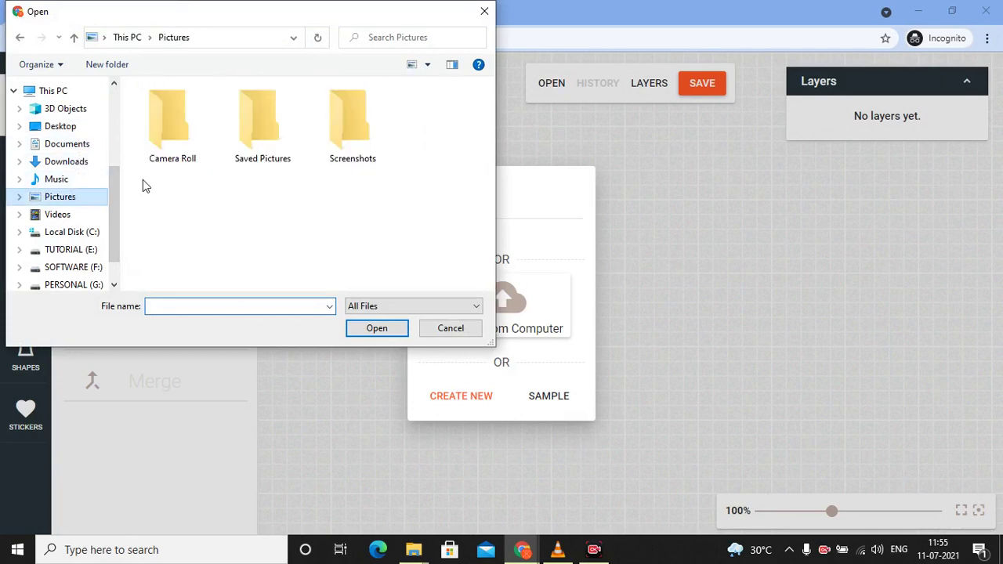
pyautogui.doubleClick(373, 142)
pyautogui.click(174, 119)
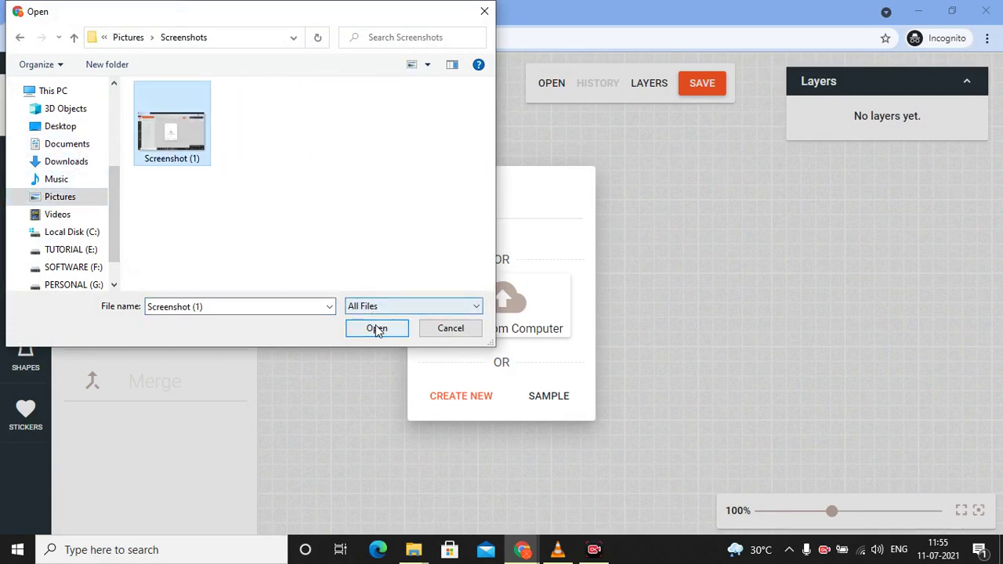
pyautogui.click(376, 328)
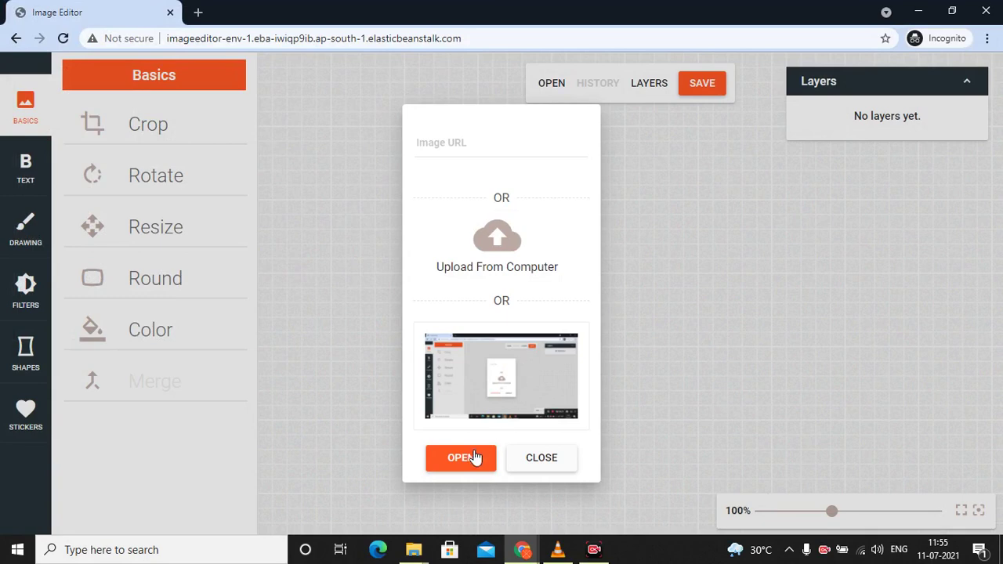
pyautogui.click(473, 457)
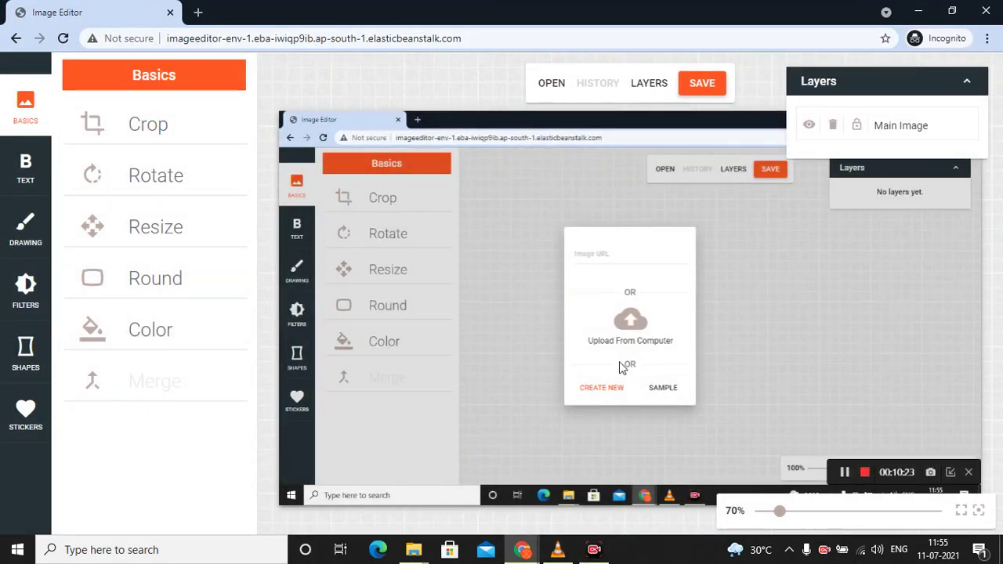
# Crop the uploaded screenshot to the default 508 × 329 area and rotate it slightly clockwise
pyautogui.click(163, 139)
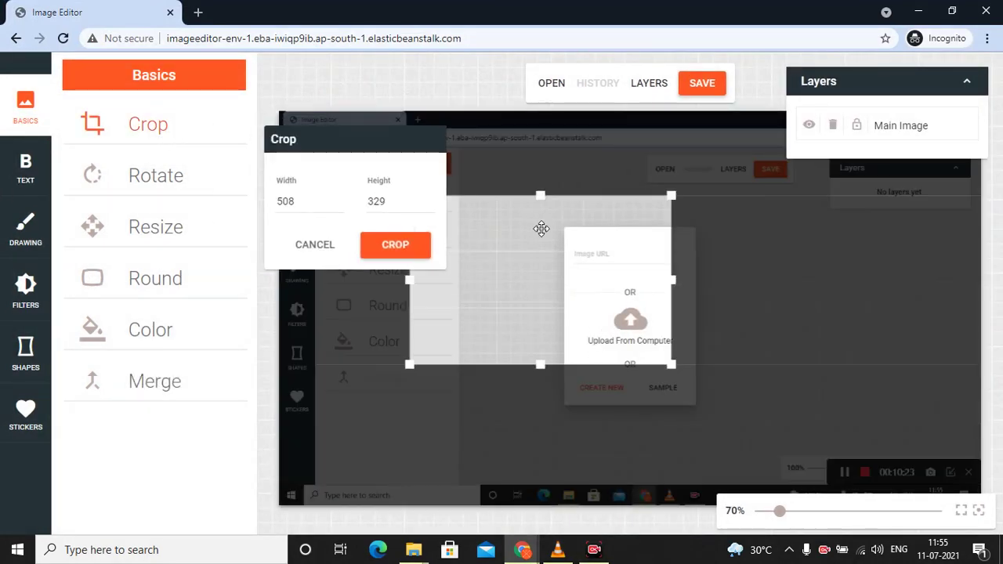
pyautogui.click(384, 244)
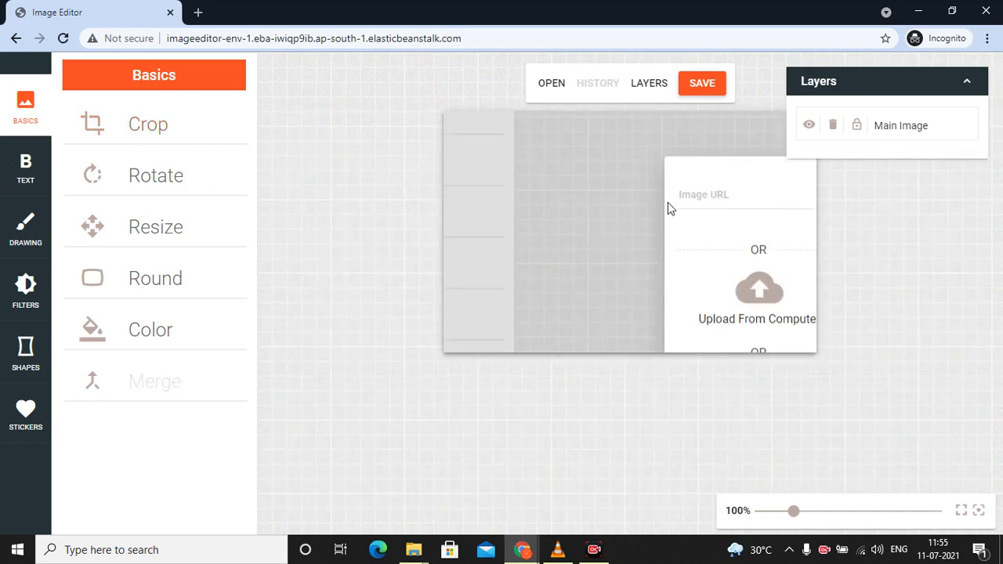
pyautogui.click(189, 174)
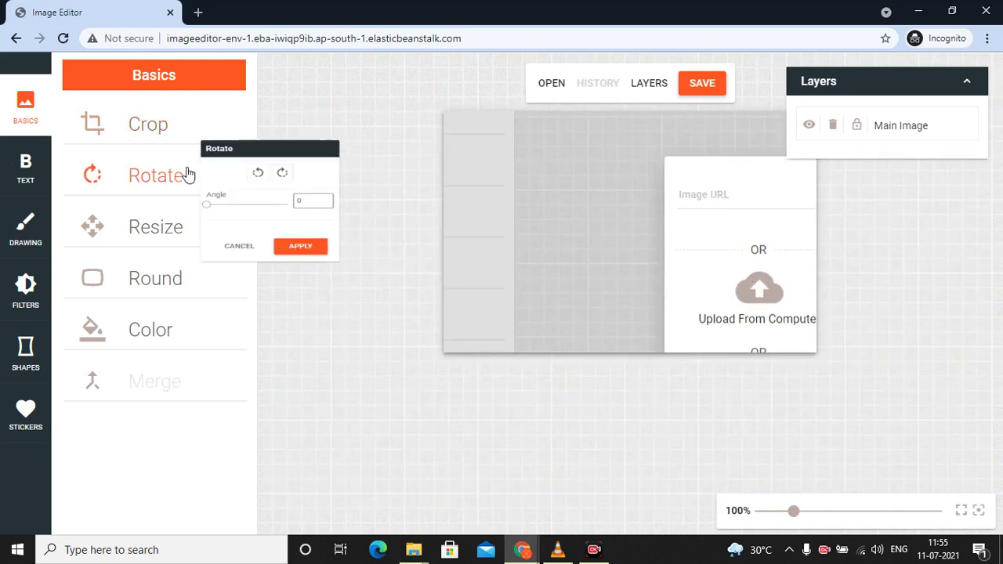
pyautogui.moveTo(273, 230)
pyautogui.mouseDown()
pyautogui.moveTo(328, 231)
pyautogui.moveTo(267, 218)
pyautogui.mouseUp()
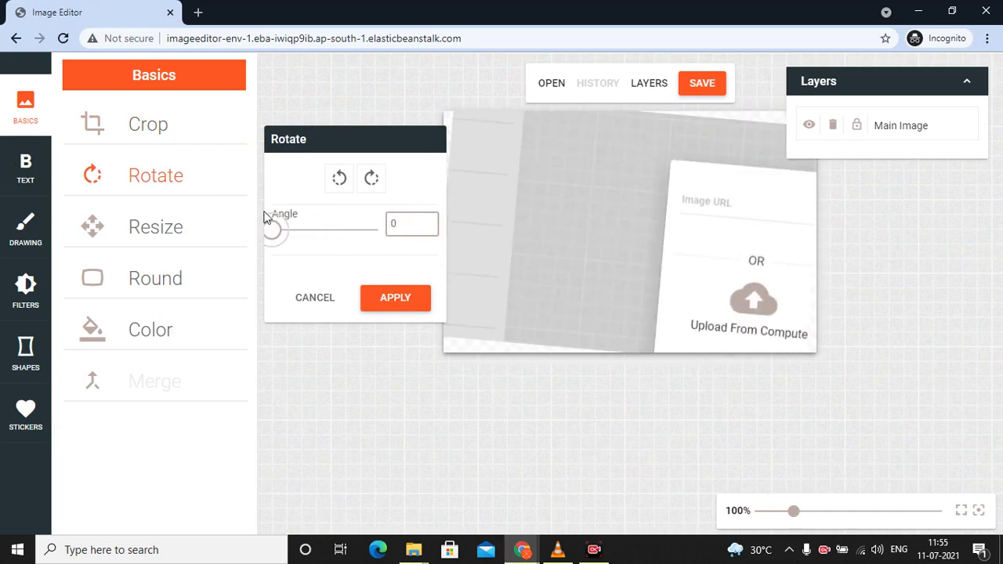
# Resize the image at 508 × 329 with the aspect ratio maintained, and round its corners into an oval using the maximum radius
pyautogui.click(188, 224)
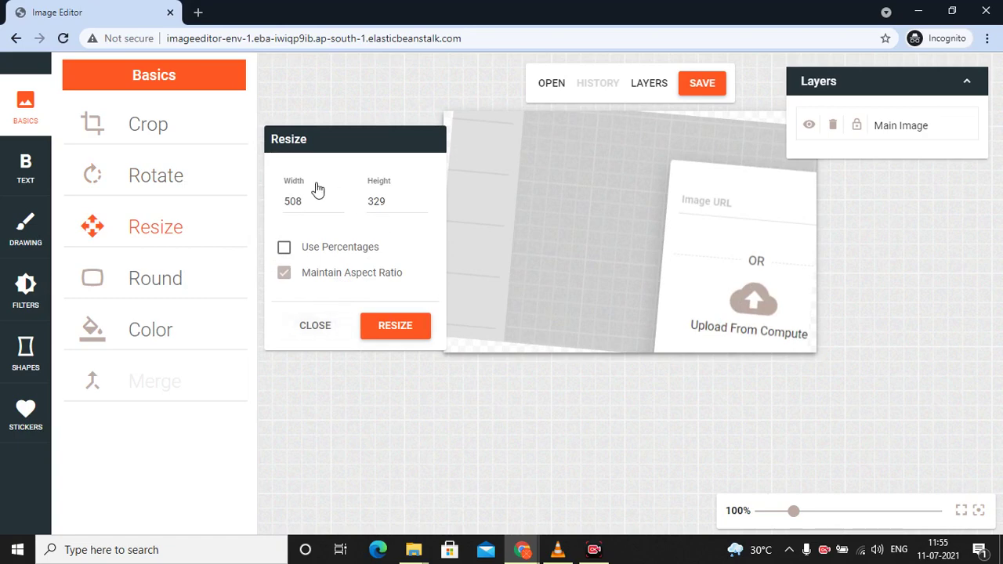
pyautogui.click(401, 324)
pyautogui.click(116, 279)
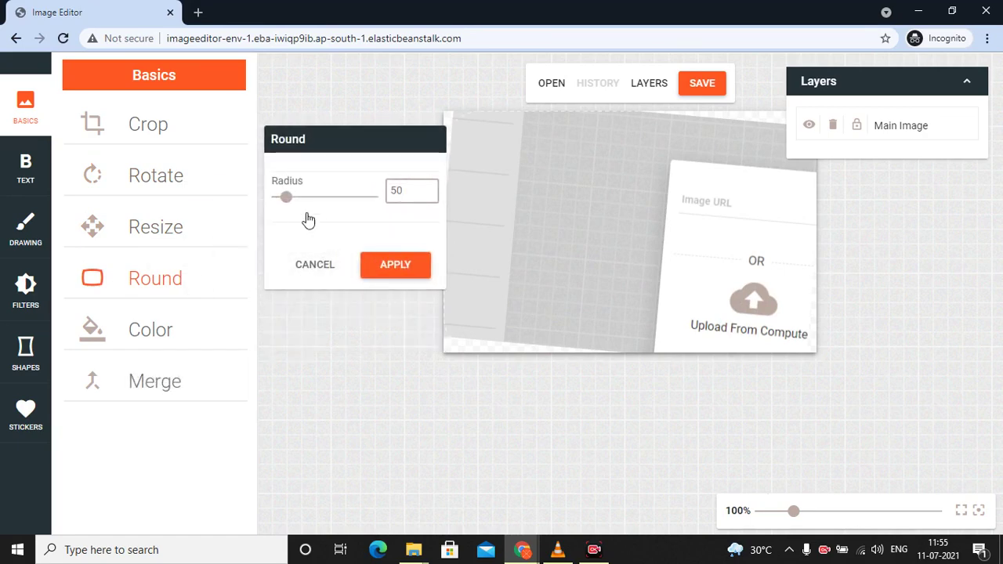
pyautogui.moveTo(293, 200); pyautogui.dragTo(420, 219)
pyautogui.click(404, 274)
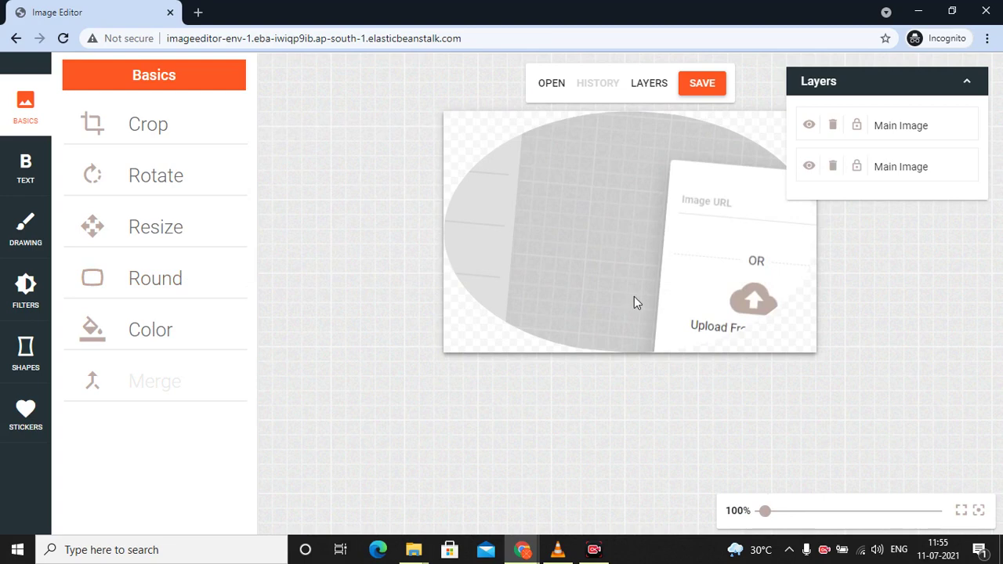
# Save the edited image as a JPEG named image at quality 8 and view the downloaded file before closing the incognito window
pyautogui.click(716, 91)
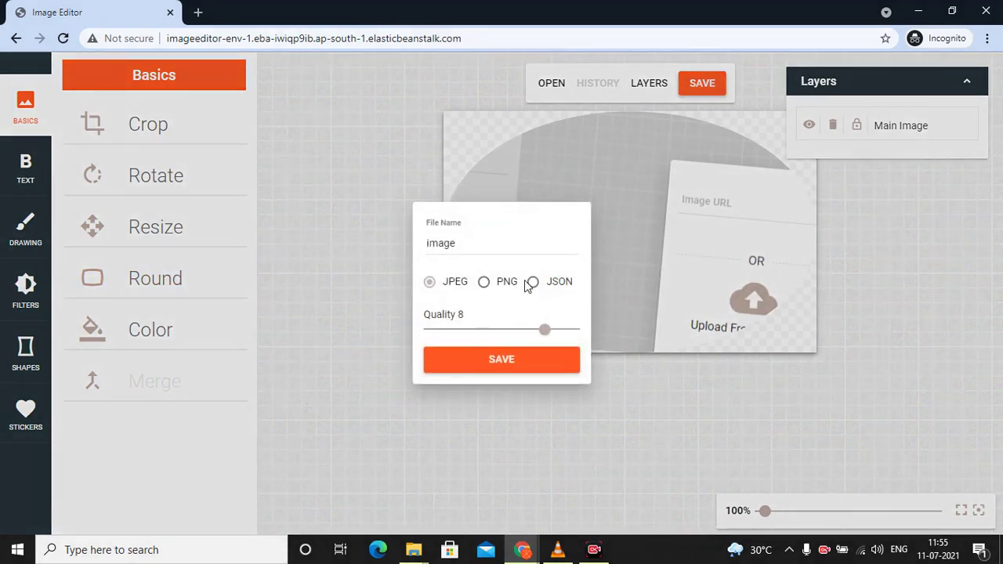
pyautogui.click(486, 359)
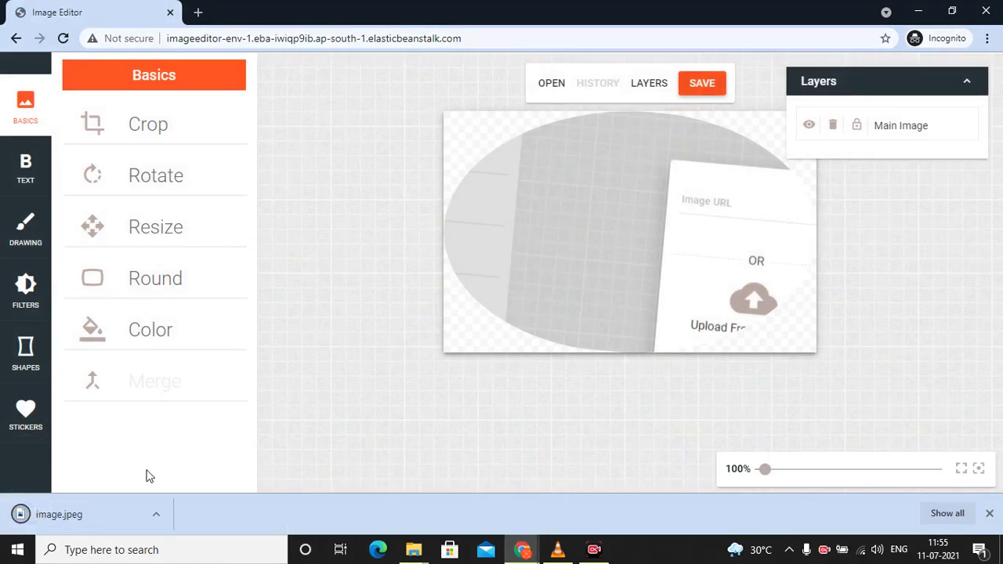
pyautogui.click(124, 502)
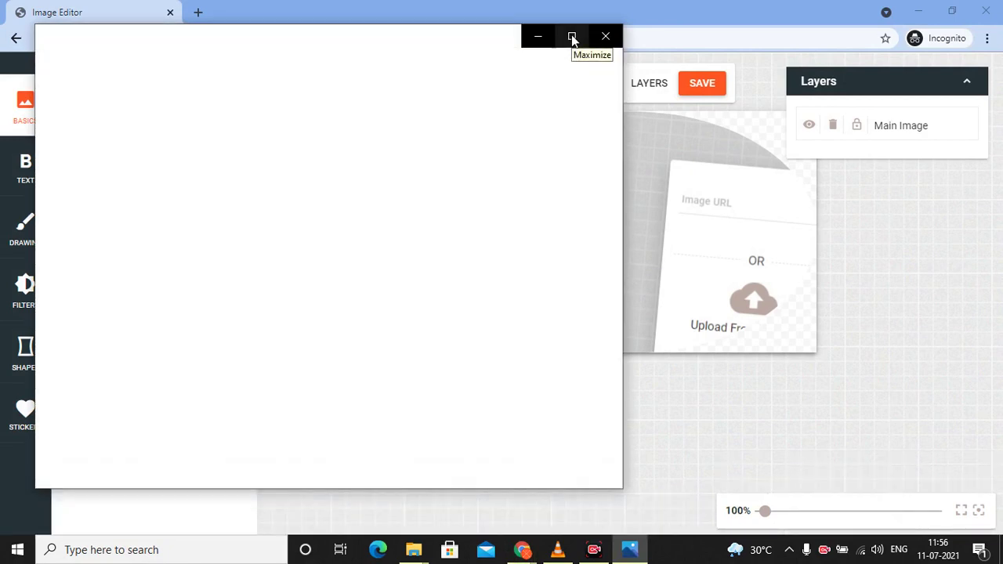
pyautogui.click(571, 36)
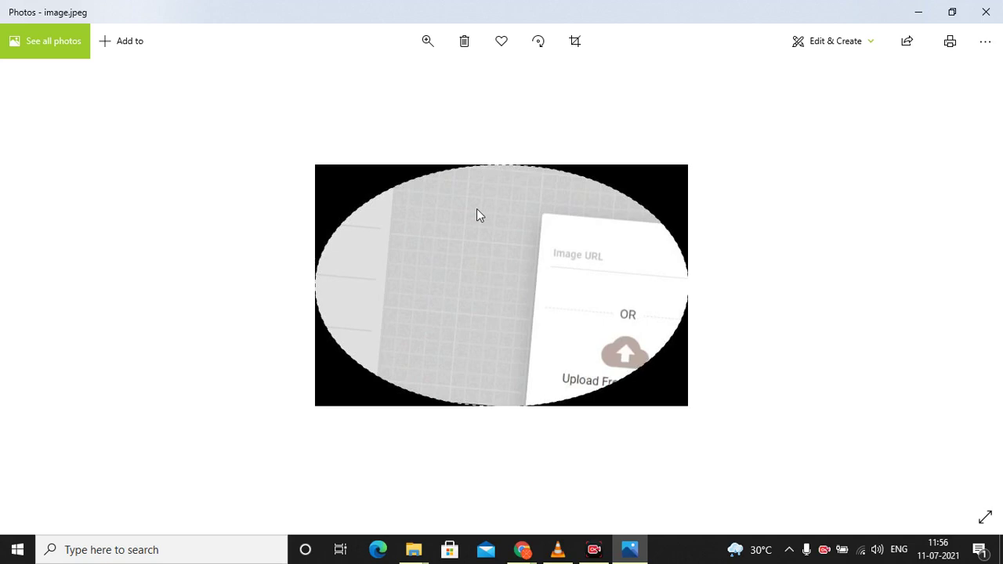
pyautogui.click(986, 12)
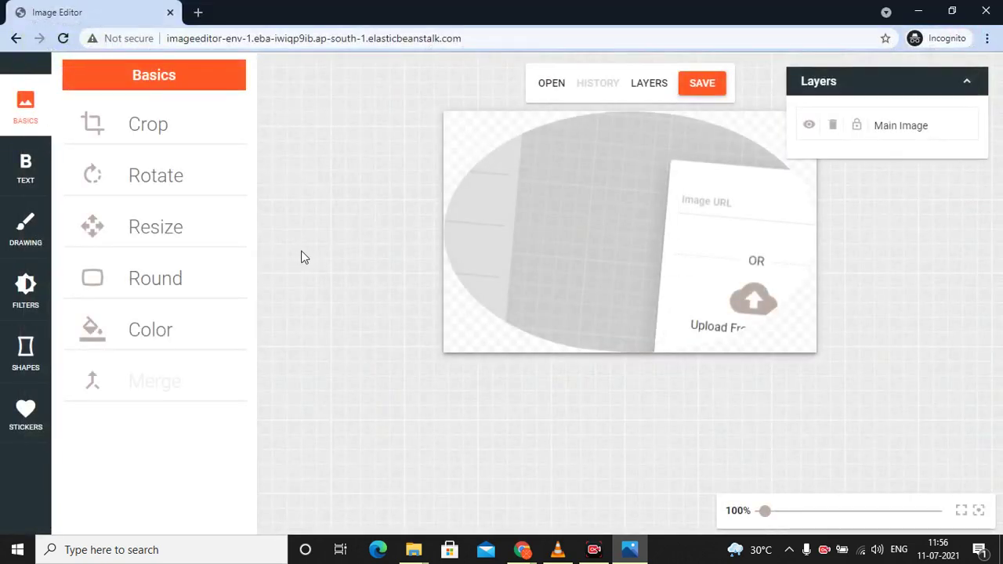
pyautogui.click(986, 12)
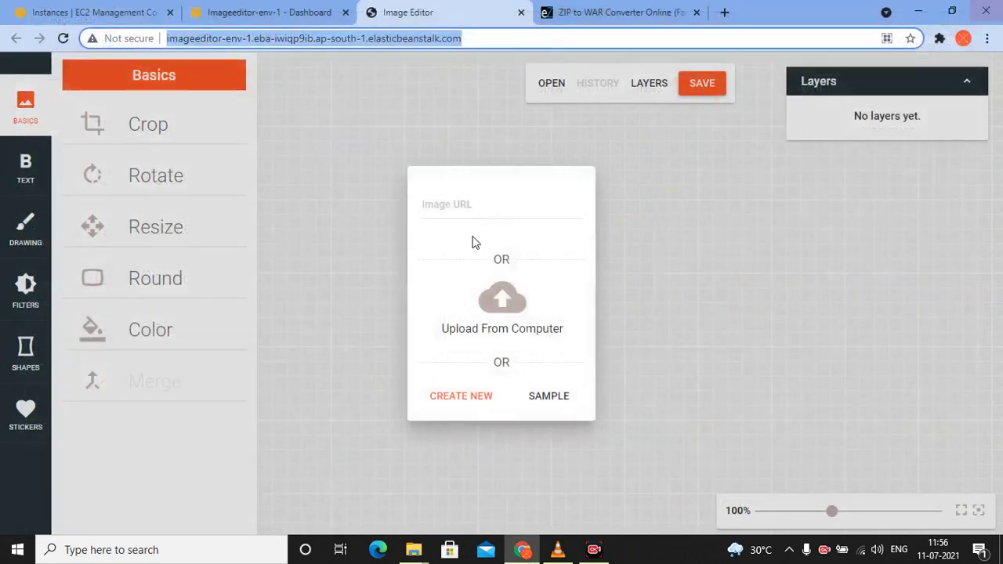
# Find the Imageeditor-env-1 instance among the running EC2 instances and select it to view its details
pyautogui.click(129, 8)
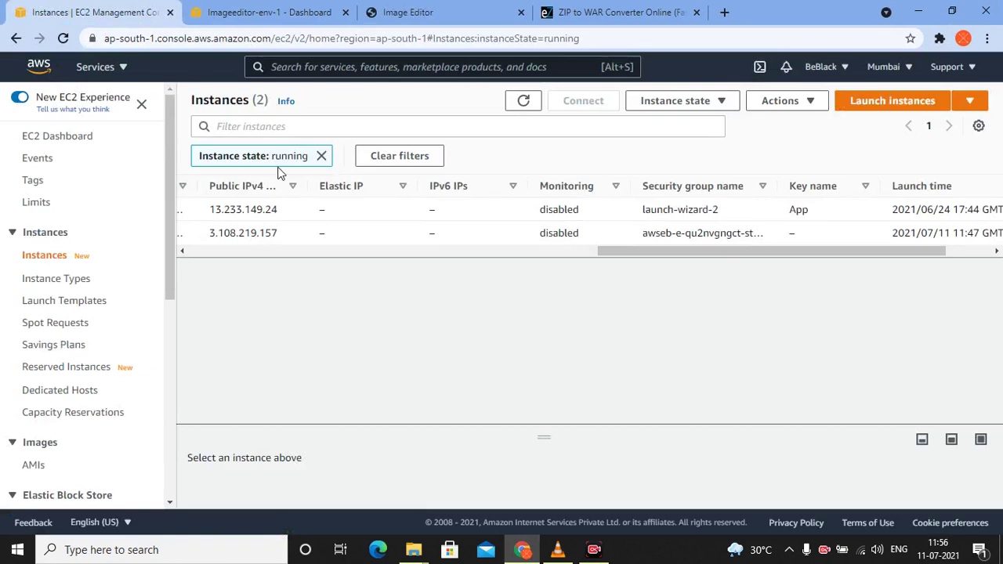
pyautogui.moveTo(636, 253); pyautogui.dragTo(219, 265)
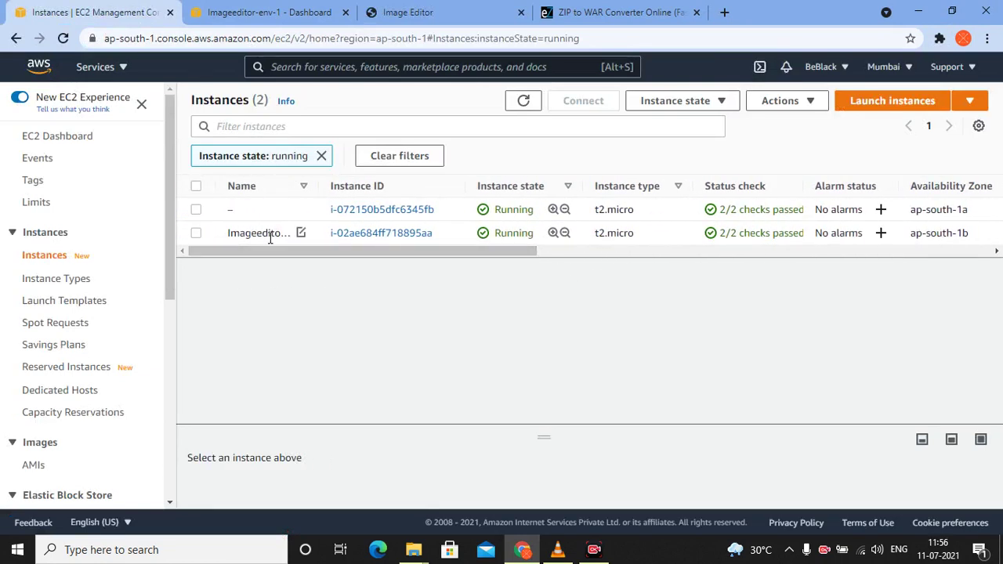
pyautogui.click(196, 233)
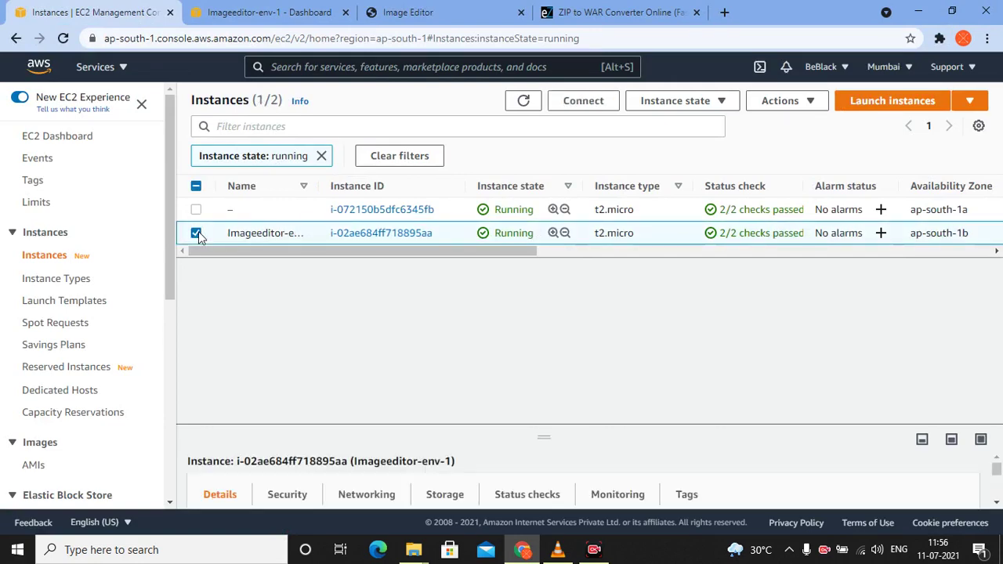
# Open the list of all Elastic Beanstalk environments and refresh it
pyautogui.click(350, 6)
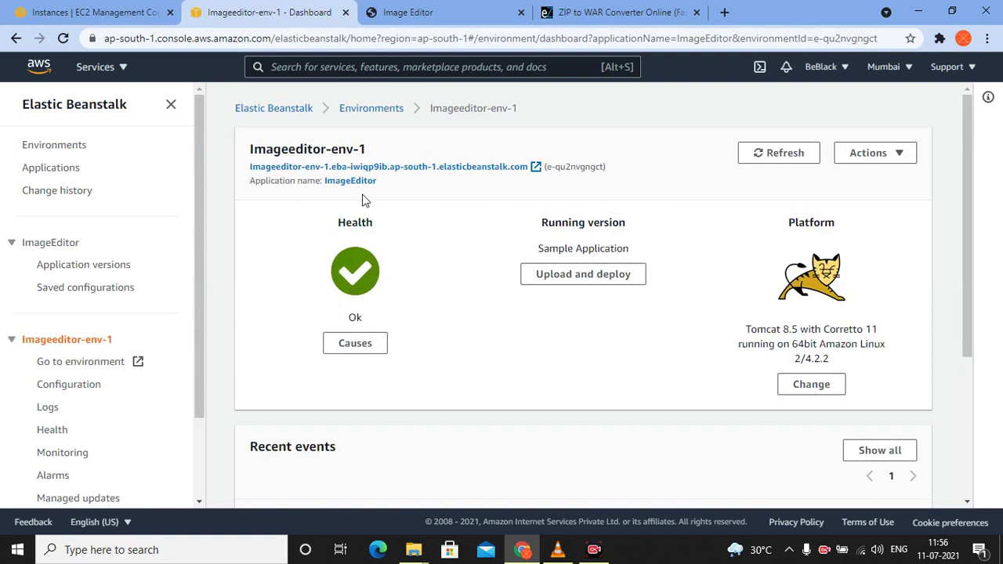
pyautogui.click(55, 146)
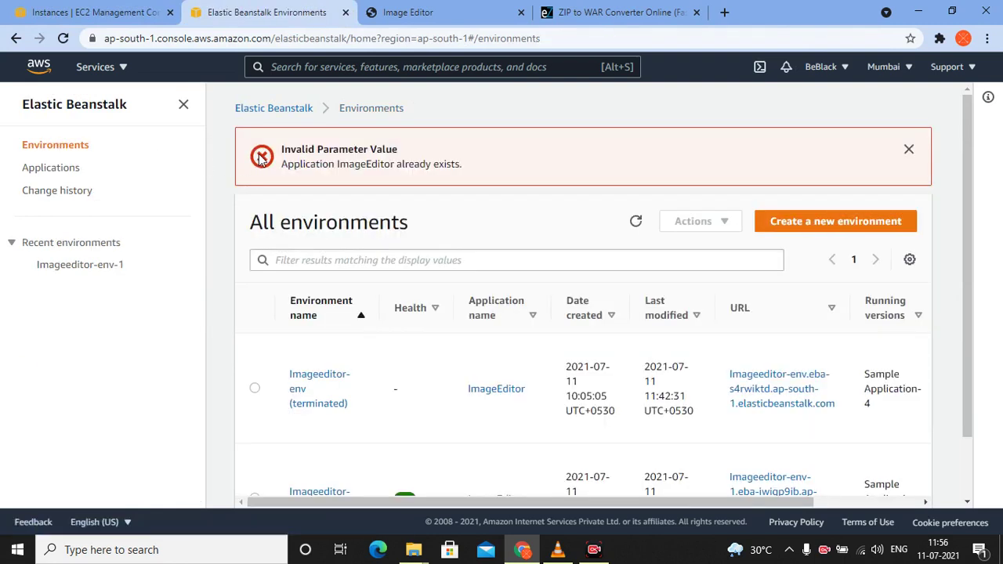
pyautogui.moveTo(262, 157); pyautogui.dragTo(284, 161)
pyautogui.click(486, 207)
pyautogui.click(635, 221)
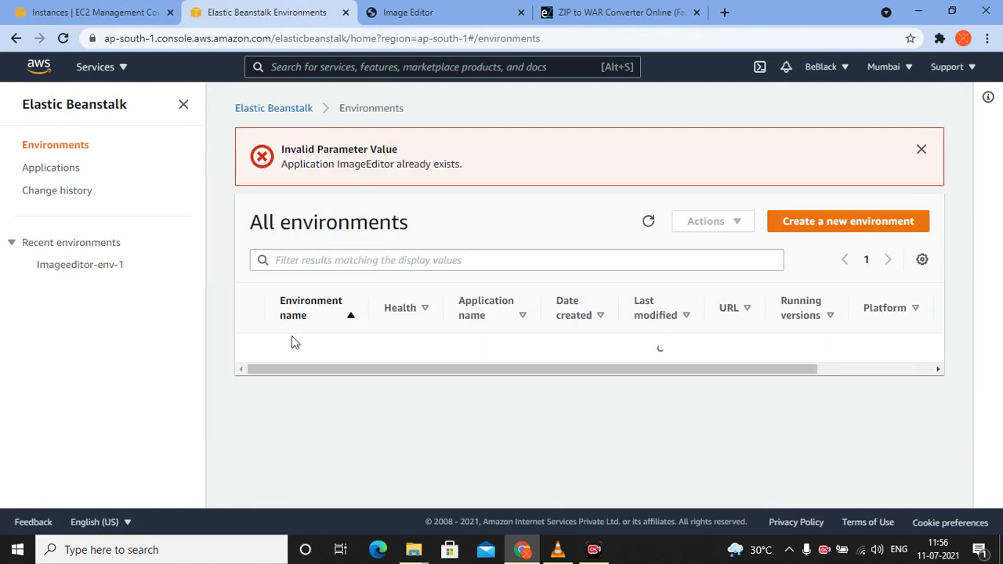
pyautogui.scroll(-1, 328, 384)
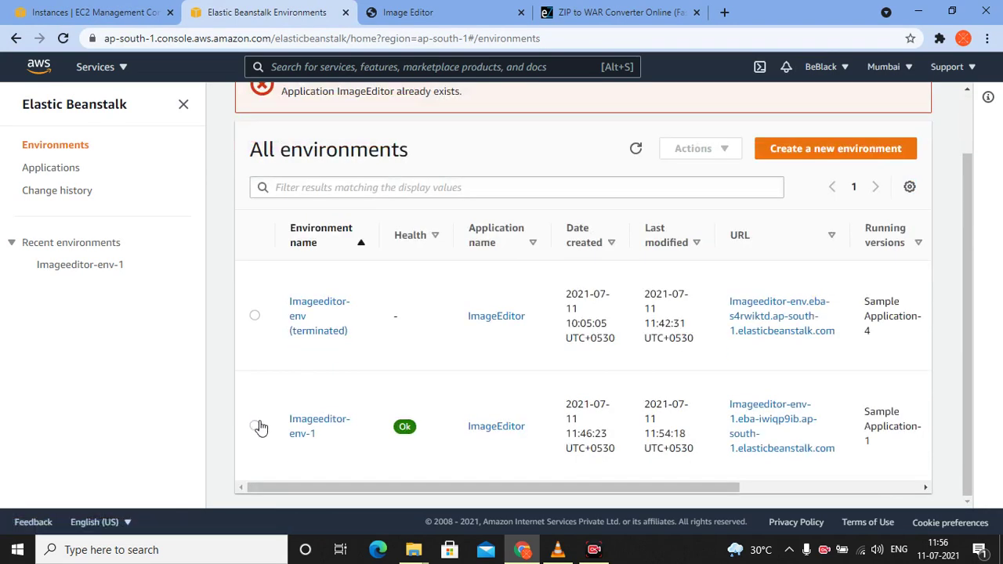
# Terminate the environment Imageeditor-env-1, entering its name Imageeditor-env-1 to confirm the termination
pyautogui.click(256, 317)
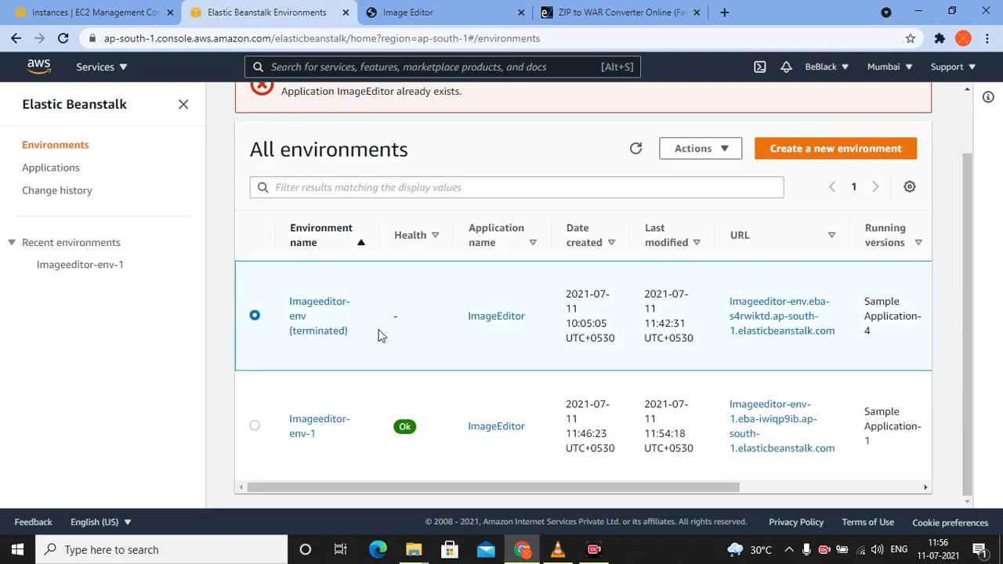
pyautogui.click(256, 428)
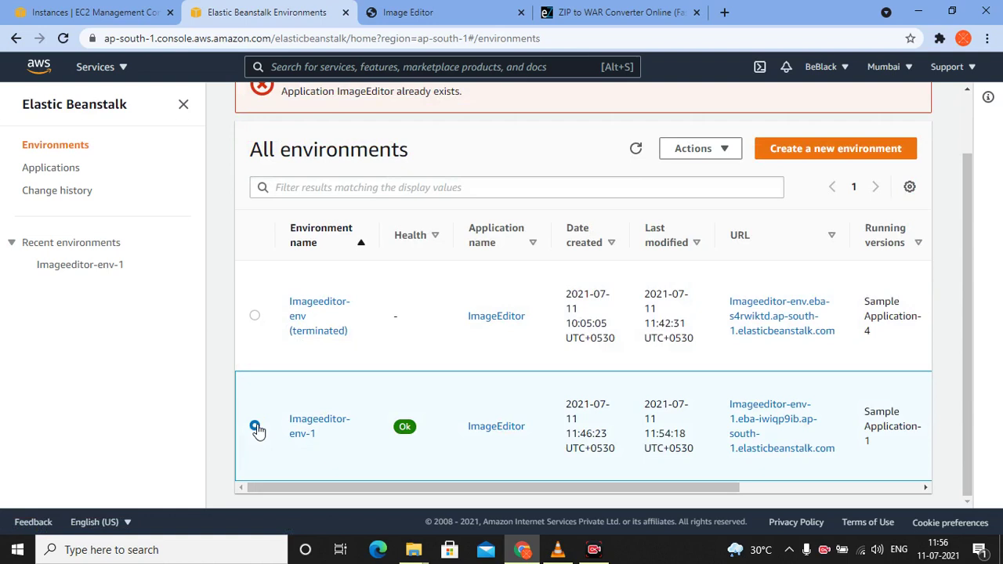
pyautogui.click(719, 149)
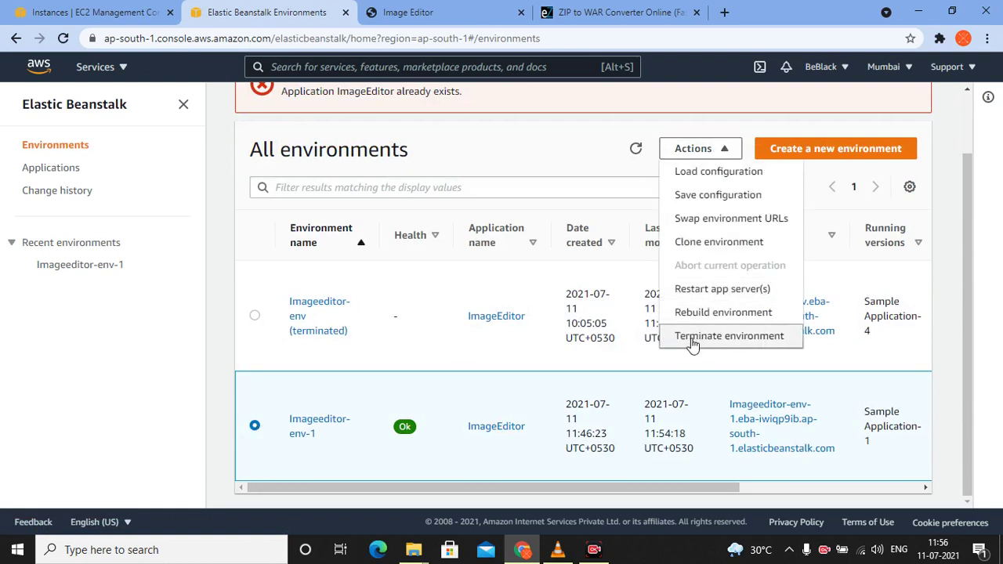
pyautogui.click(768, 337)
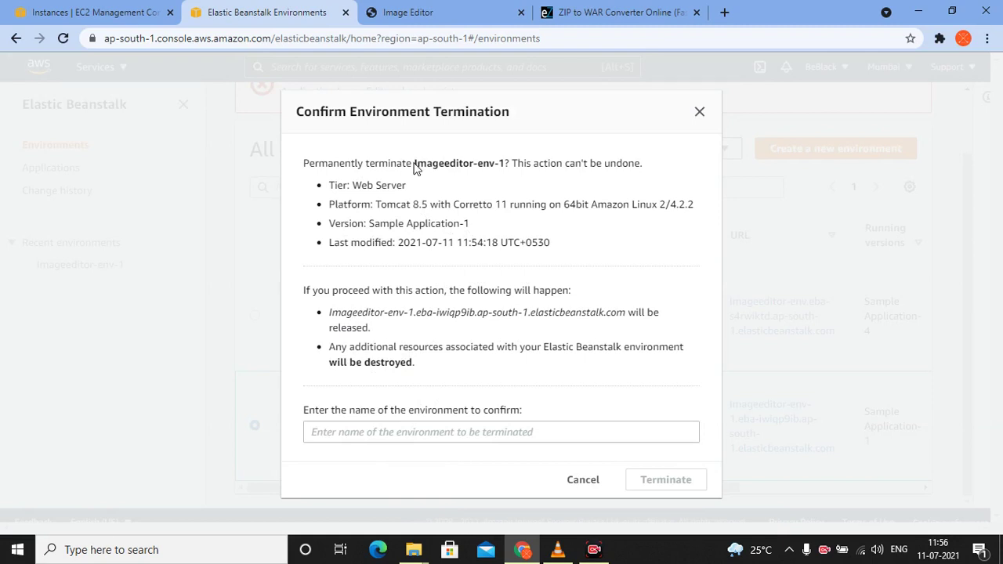
pyautogui.moveTo(414, 163); pyautogui.dragTo(508, 159)
pyautogui.hotkey('ctrl', 'c')
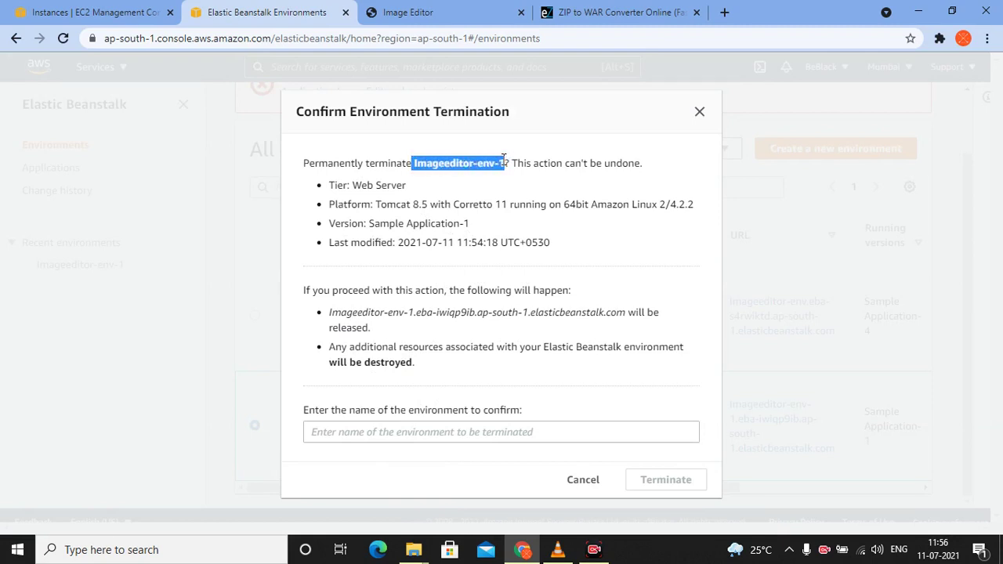
pyautogui.click(379, 432)
pyautogui.hotkey('ctrl', 'v')
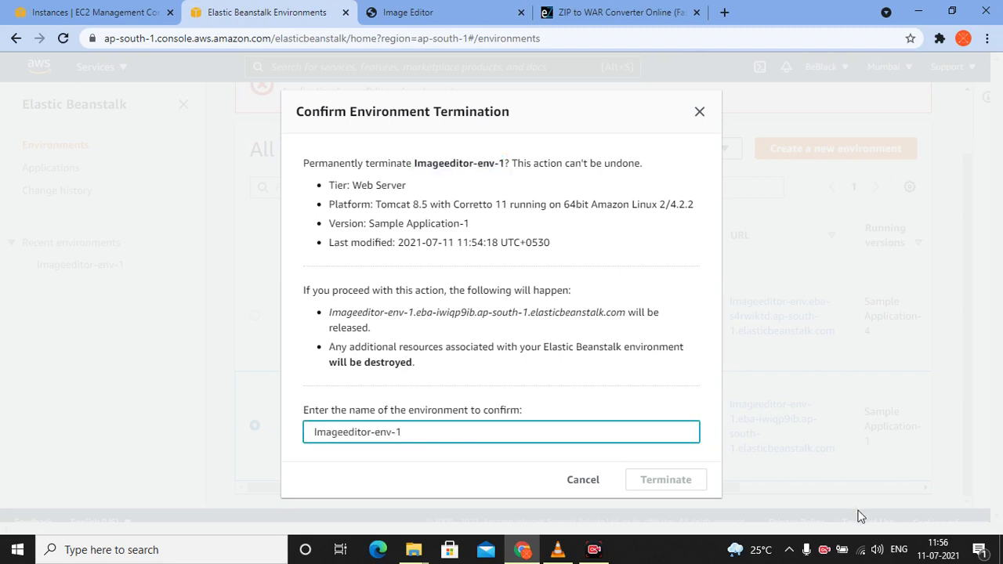
pyautogui.click(315, 435)
pyautogui.press('BackSpace')
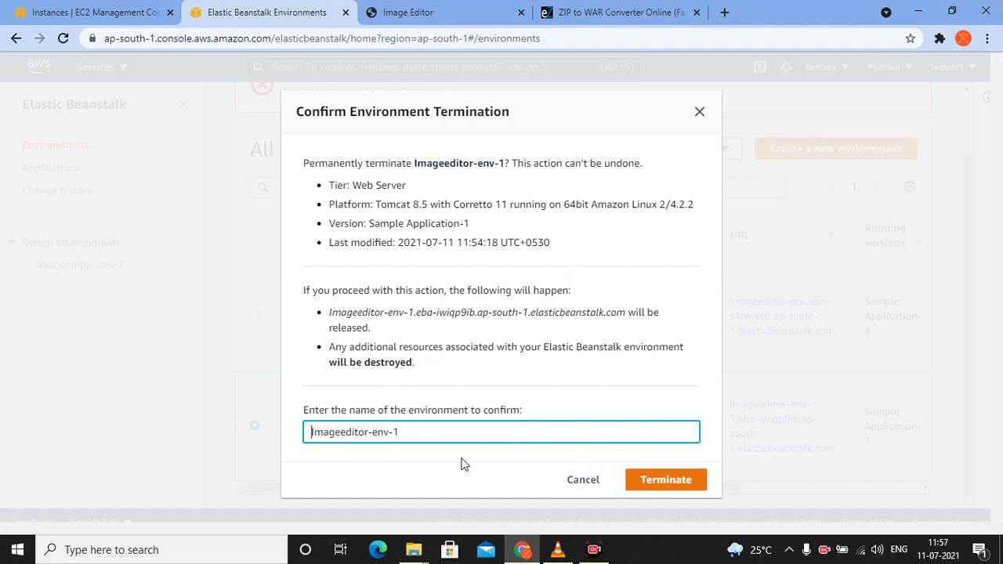
pyautogui.click(643, 479)
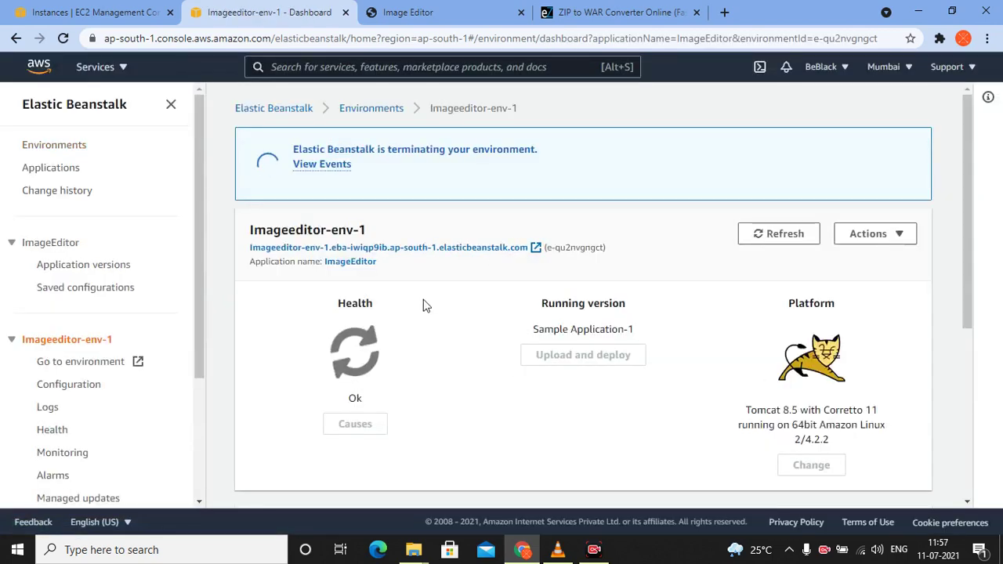
# Read the newest termination entry in the recent events of Imageeditor-env-1
pyautogui.scroll(-5, 441, 368)
pyautogui.moveTo(615, 345); pyautogui.dragTo(455, 332)
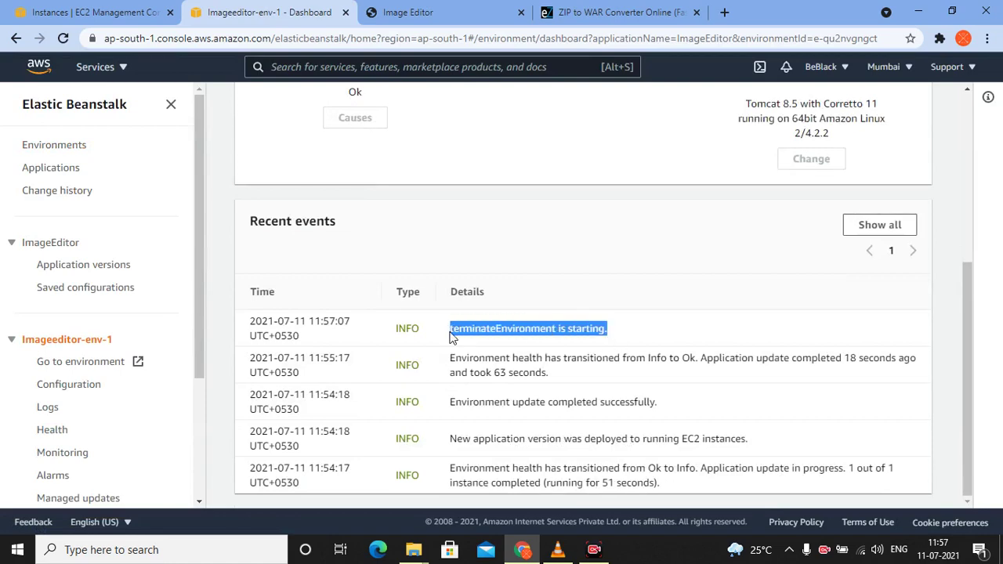
pyautogui.click(386, 308)
# Refresh the running EC2 instances and check the state of the Imageeditor-env-1 instance against the environment's dashboard during termination
pyautogui.click(62, 7)
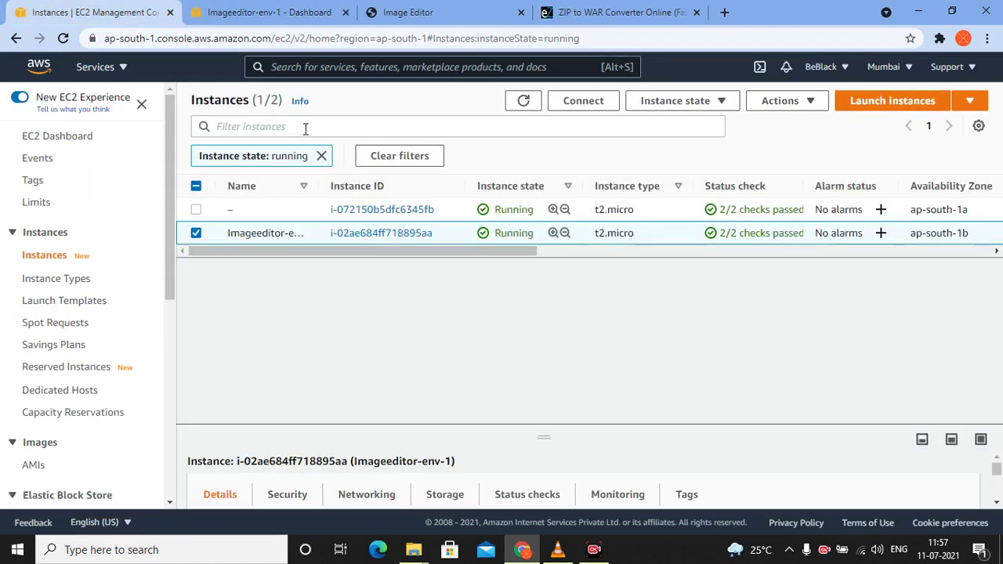
pyautogui.click(511, 108)
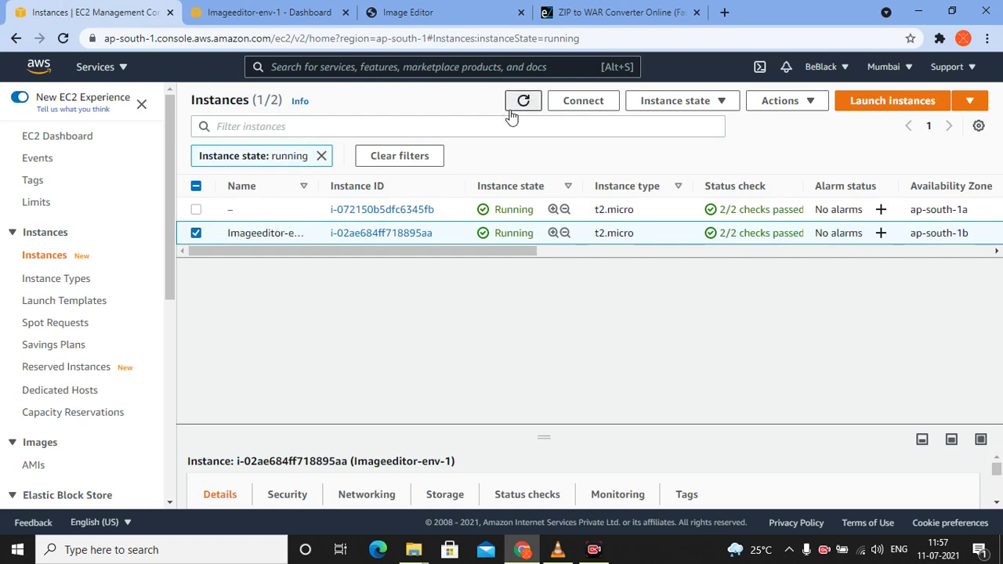
pyautogui.click(341, 6)
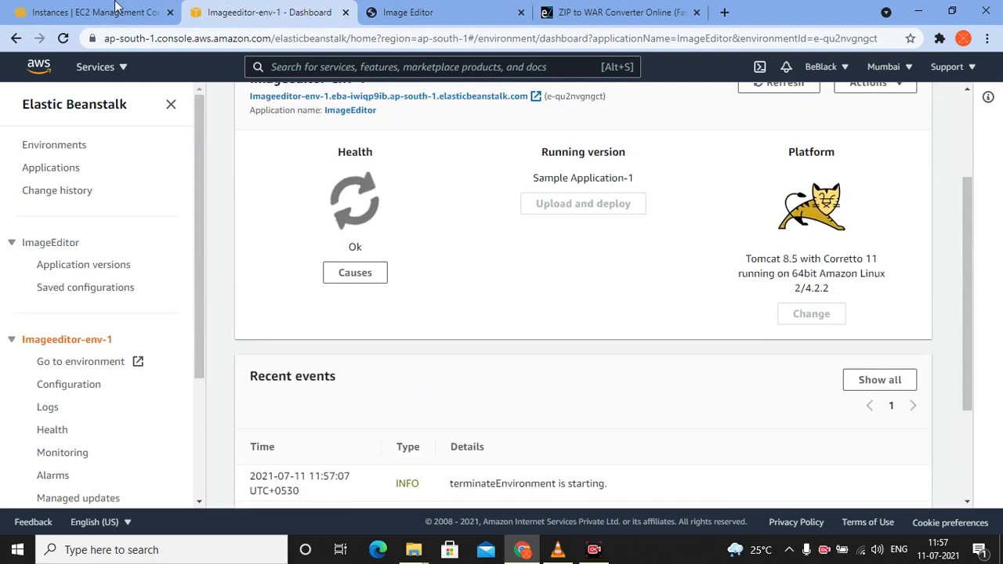
pyautogui.click(116, 8)
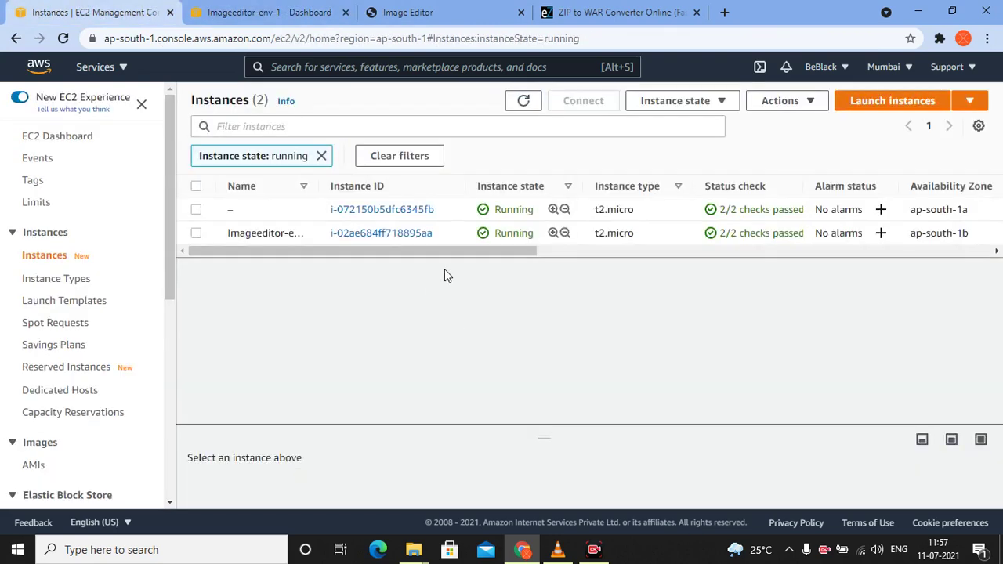
pyautogui.moveTo(403, 253); pyautogui.dragTo(305, 268)
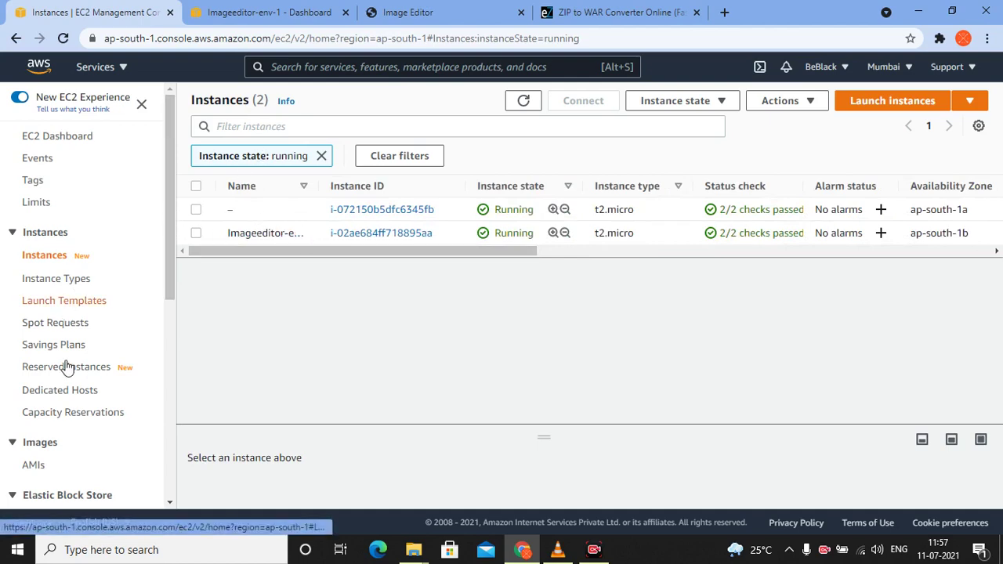
pyautogui.scroll(-3, 73, 394)
pyautogui.click(296, 11)
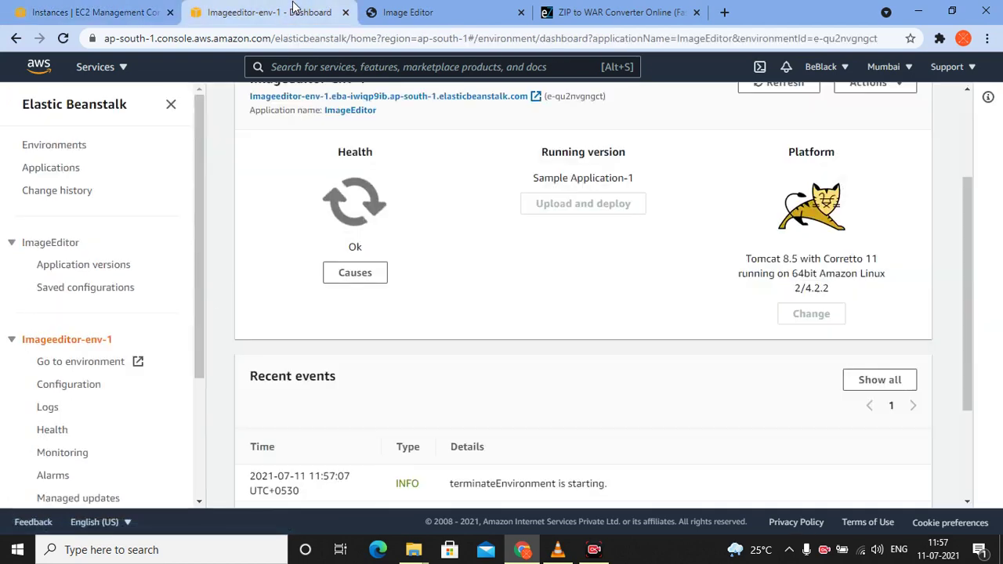